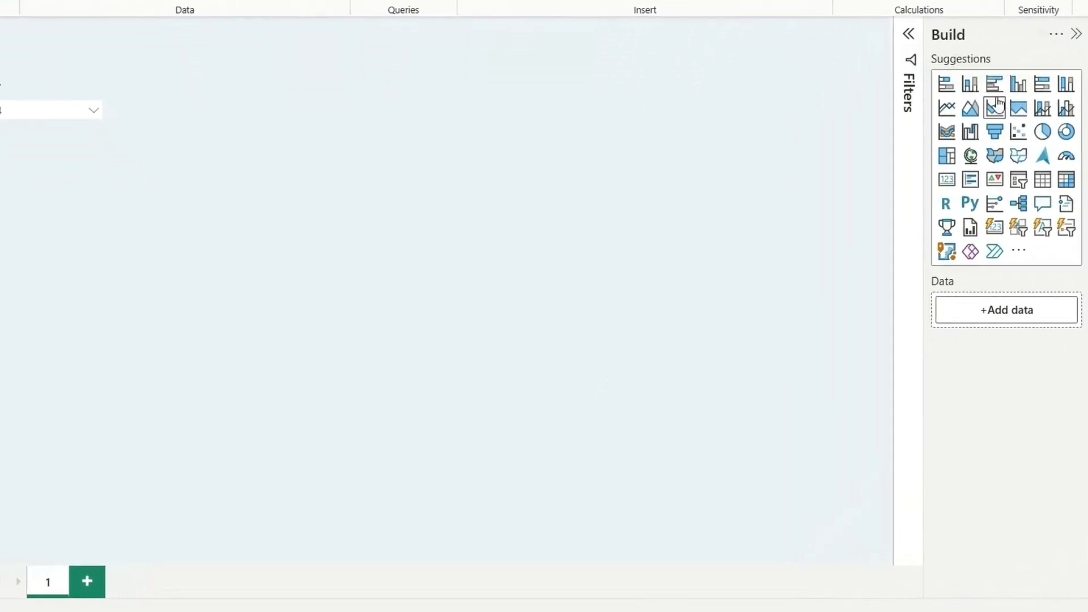
Insert a stacked column chart in the middle of the canvas, showing Sales by Month.
click(971, 86)
drag(72, 296, 505, 360)
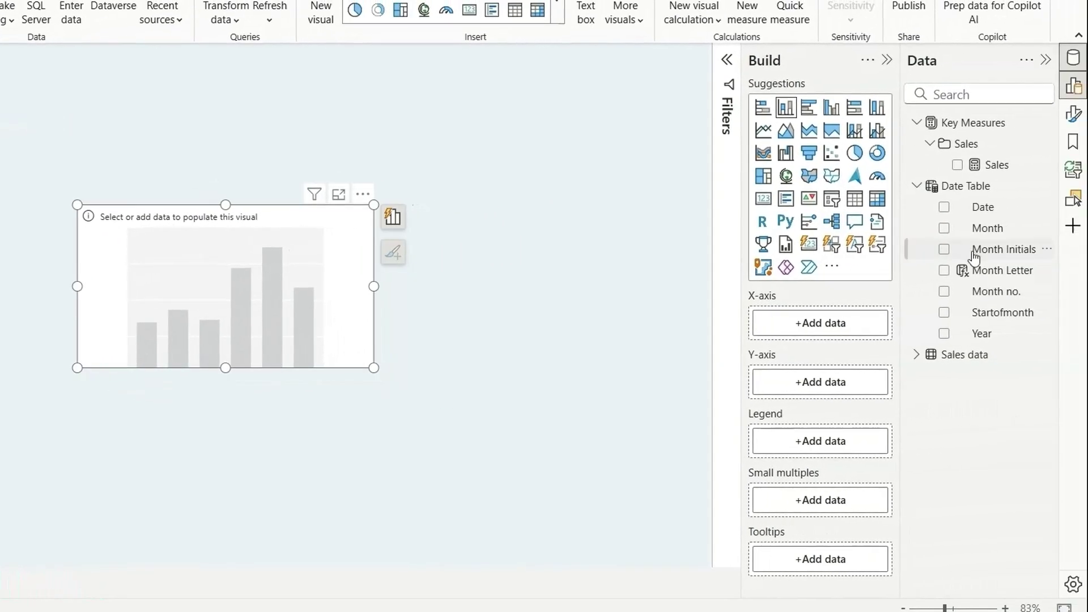
click(957, 165)
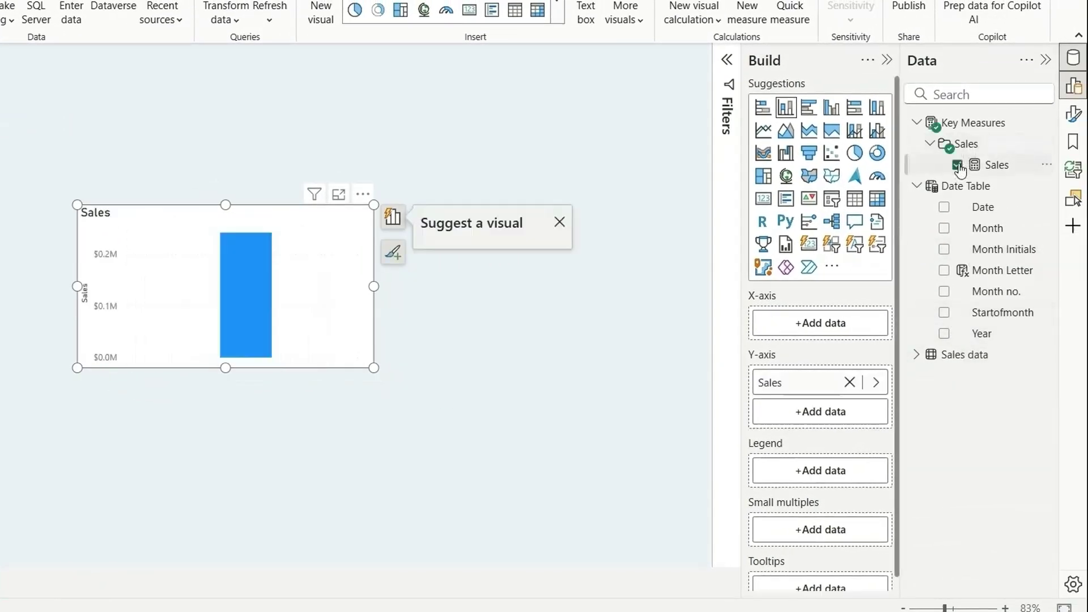
click(945, 228)
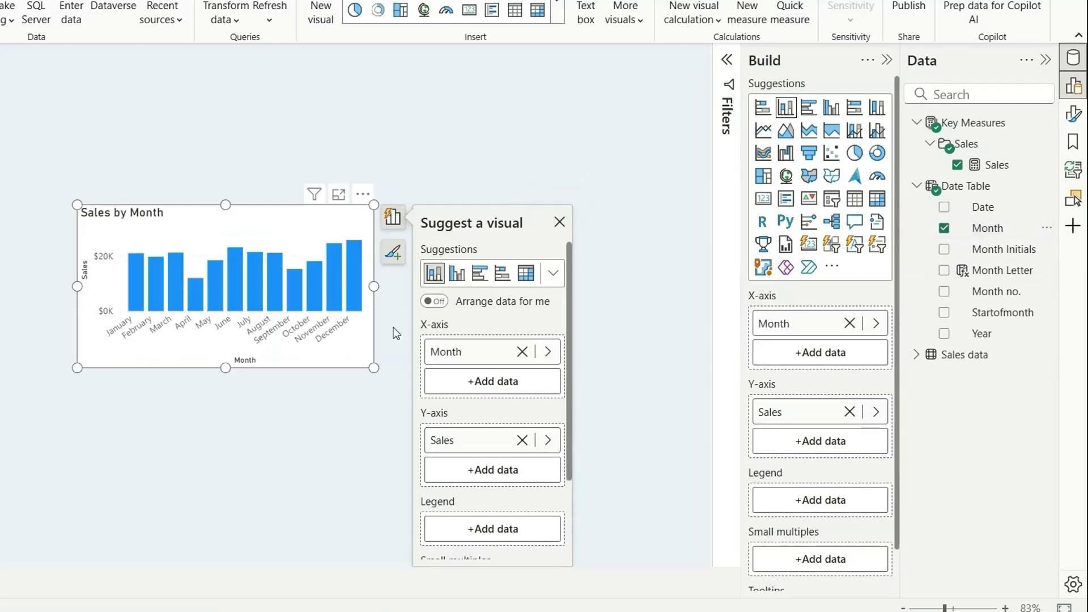
Set the chart's padding to 20 px on all four sides.
click(393, 251)
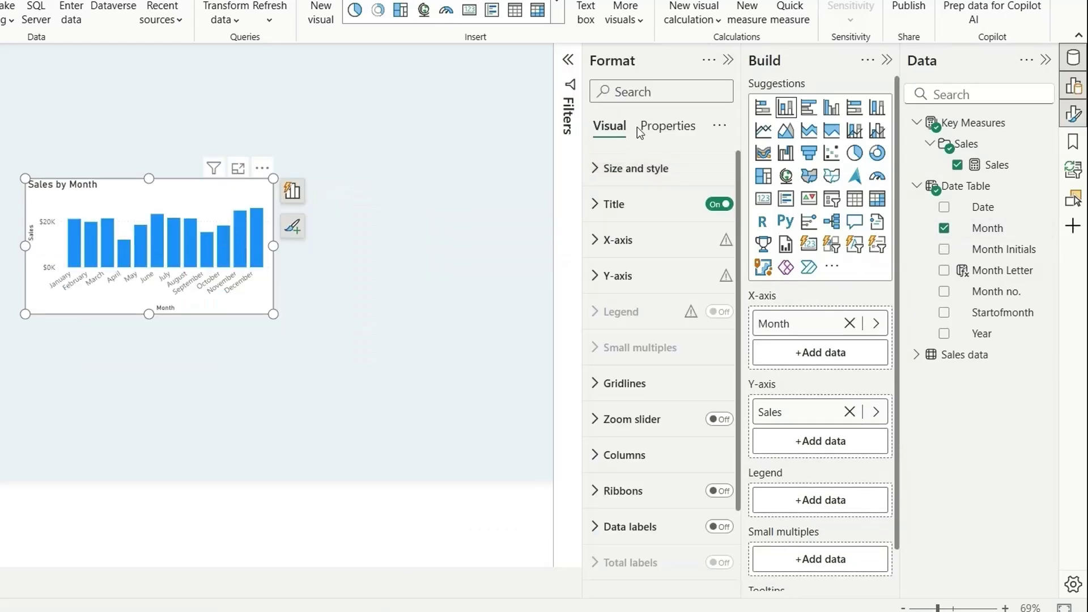
click(637, 161)
scroll(679, 442, up, 2)
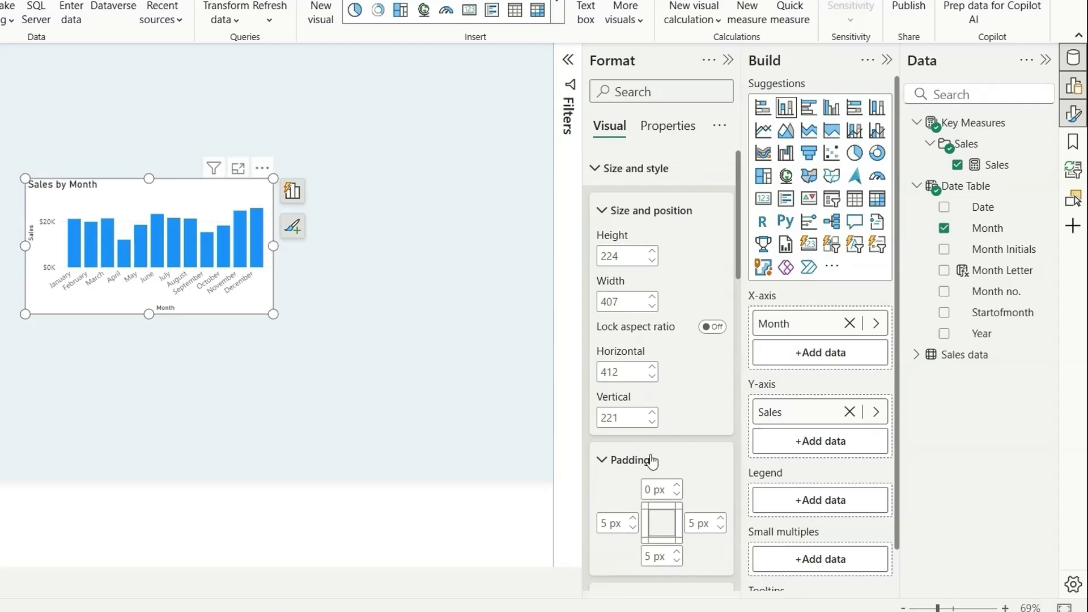
scroll(678, 486, down, 3)
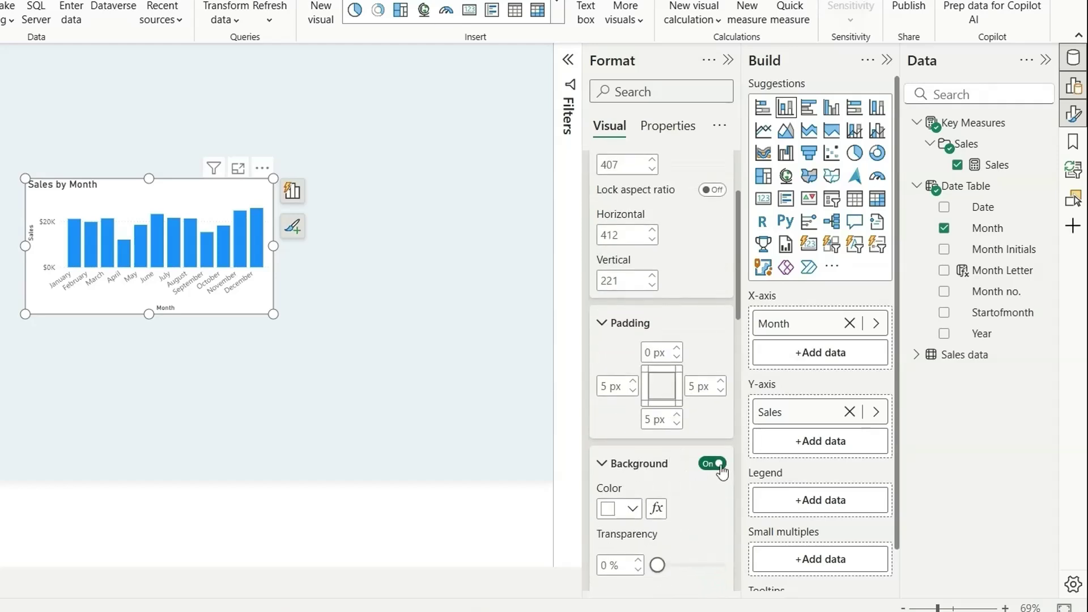
scroll(683, 304, up, 2)
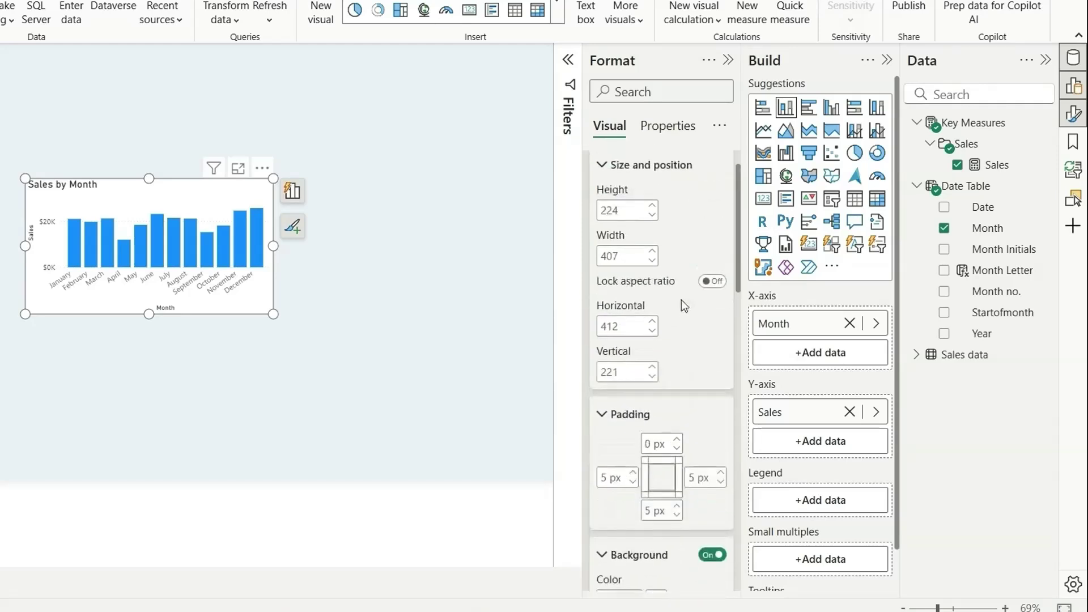
double_click(604, 479)
text(20)
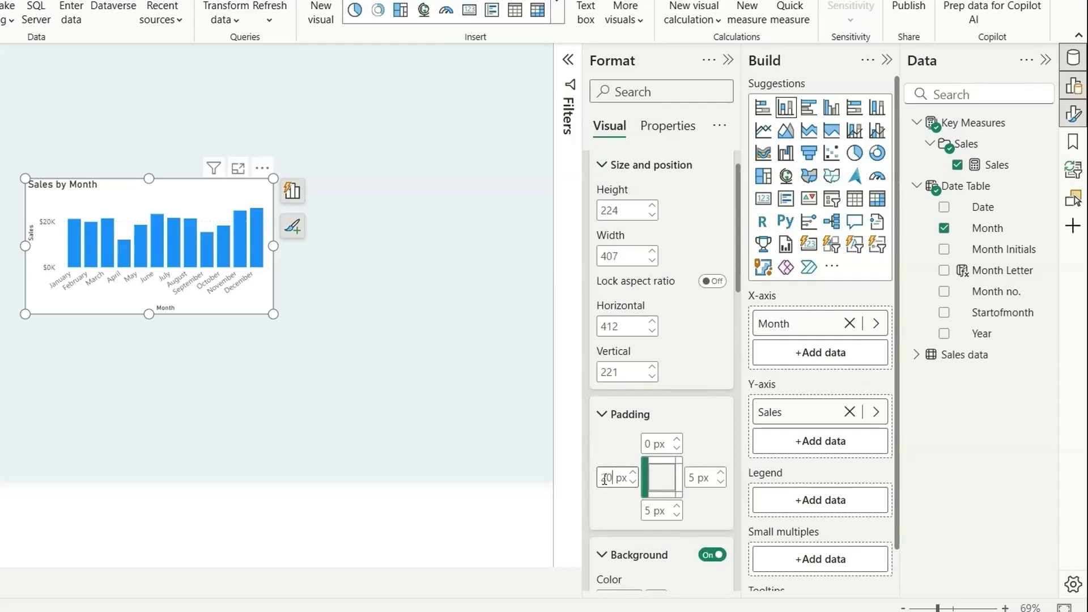
key(Return)
scroll(698, 411, down, 5)
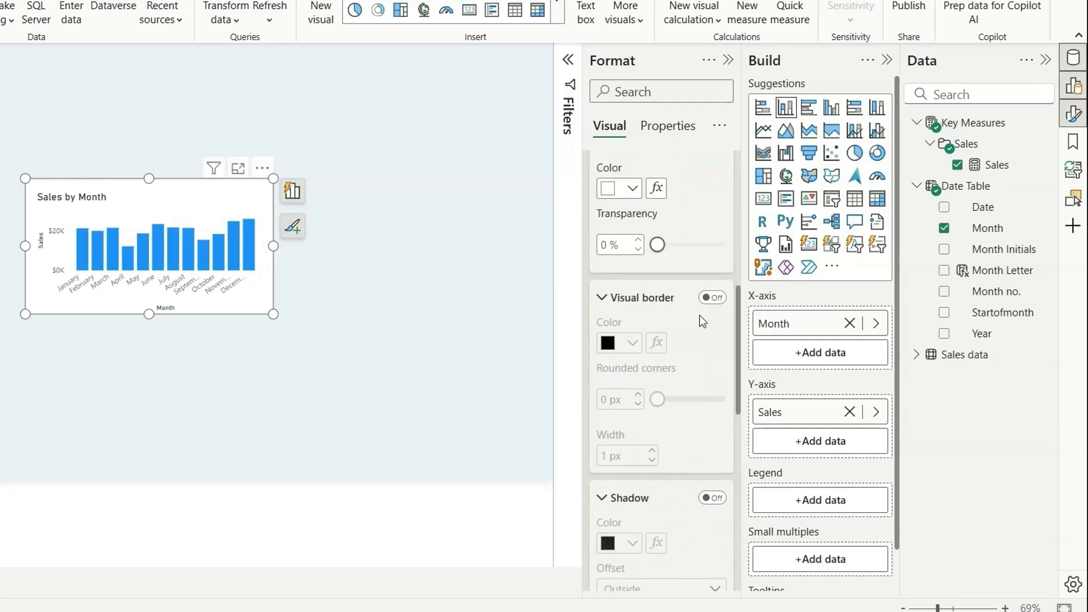
scroll(699, 315, up, 5)
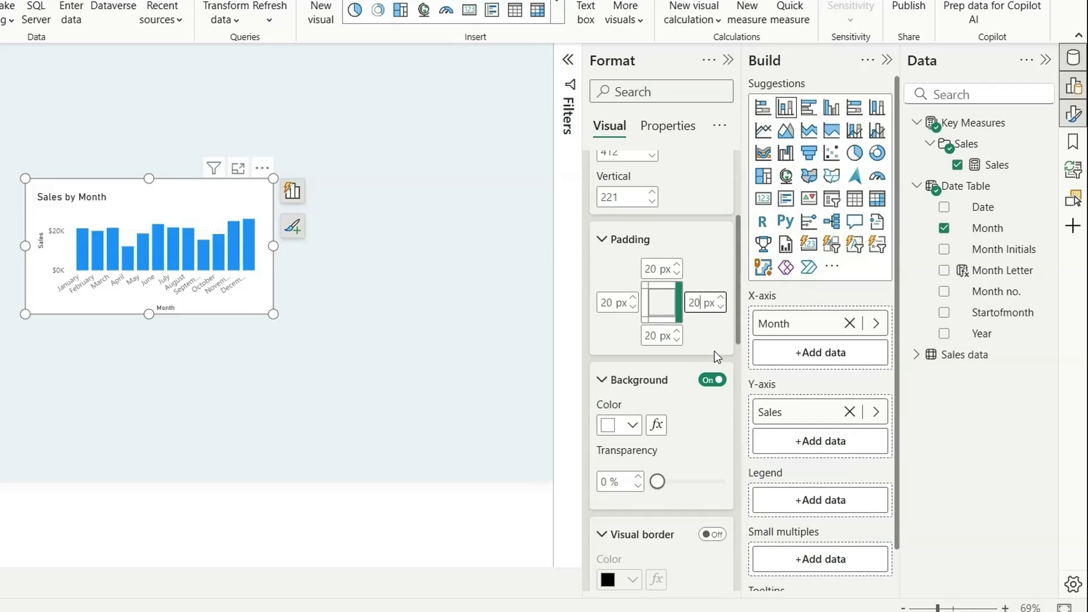
Turn on the chart's visual border in light gray with 20 px rounded corners.
scroll(714, 351, down, 2)
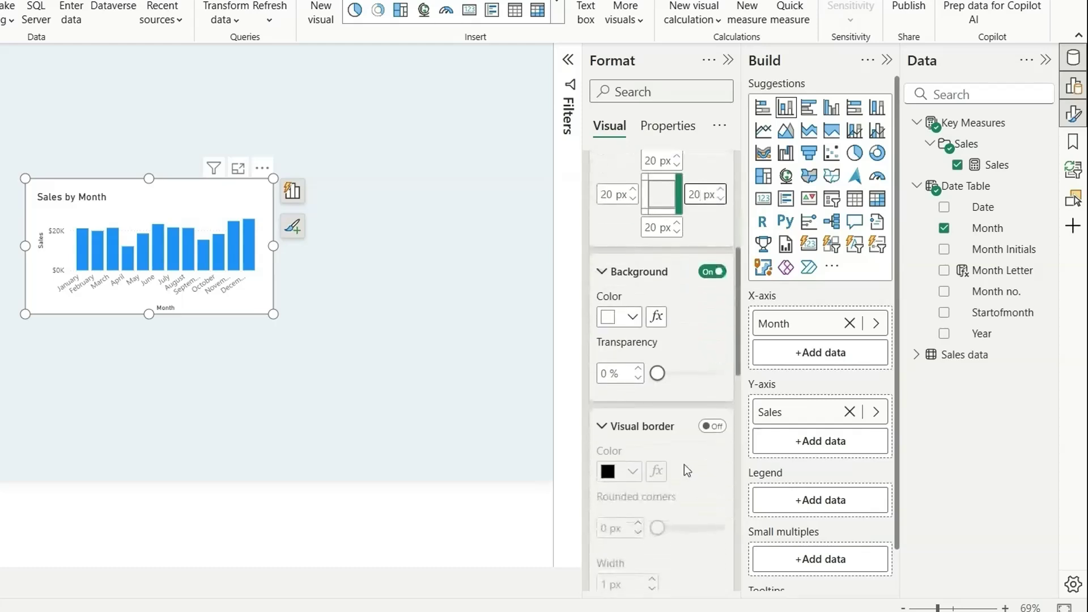
click(710, 426)
scroll(697, 471, down, 1)
scroll(698, 472, down, 1)
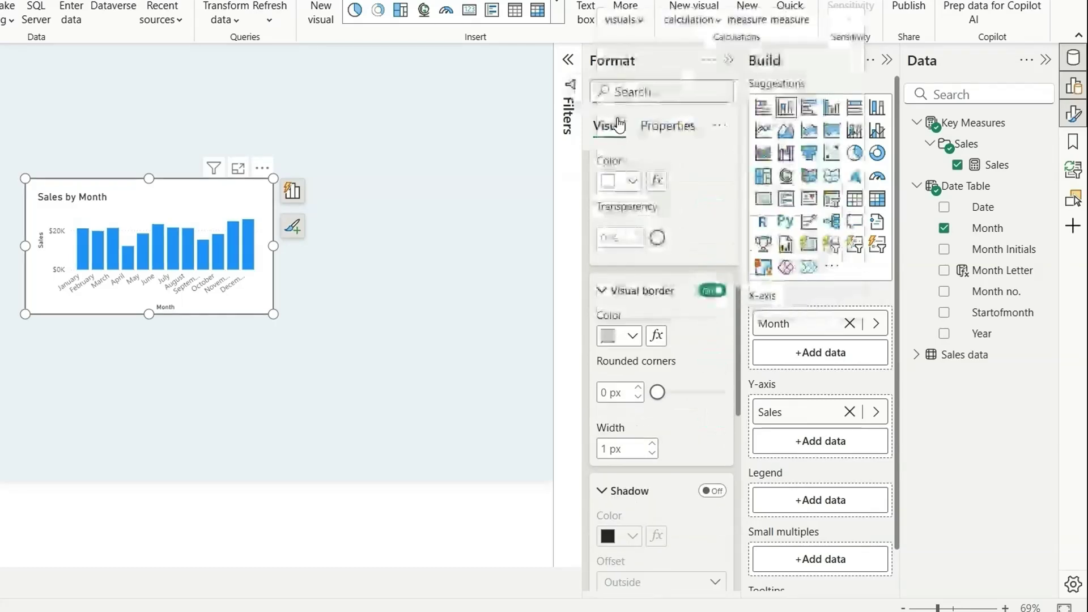
double_click(604, 393)
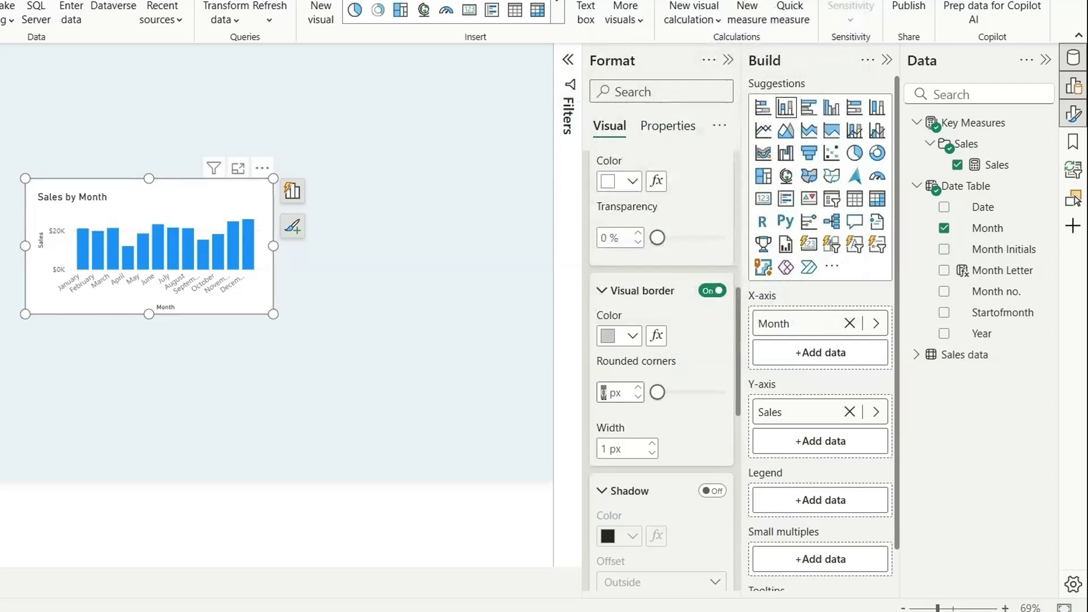
text(20)
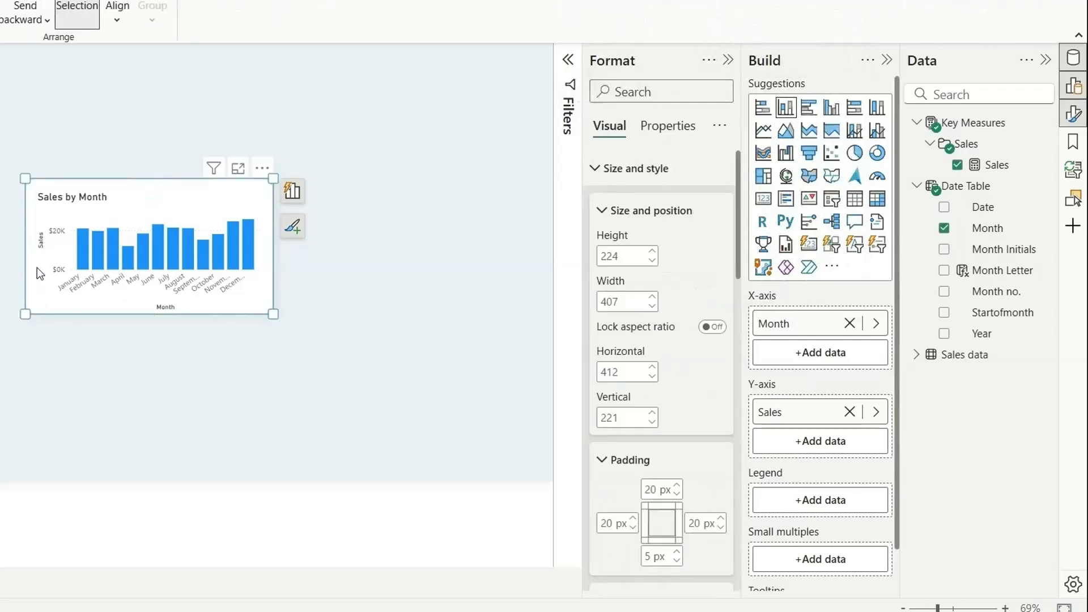
Hide the chart's y-axis title and values as well as its x-axis title.
click(41, 244)
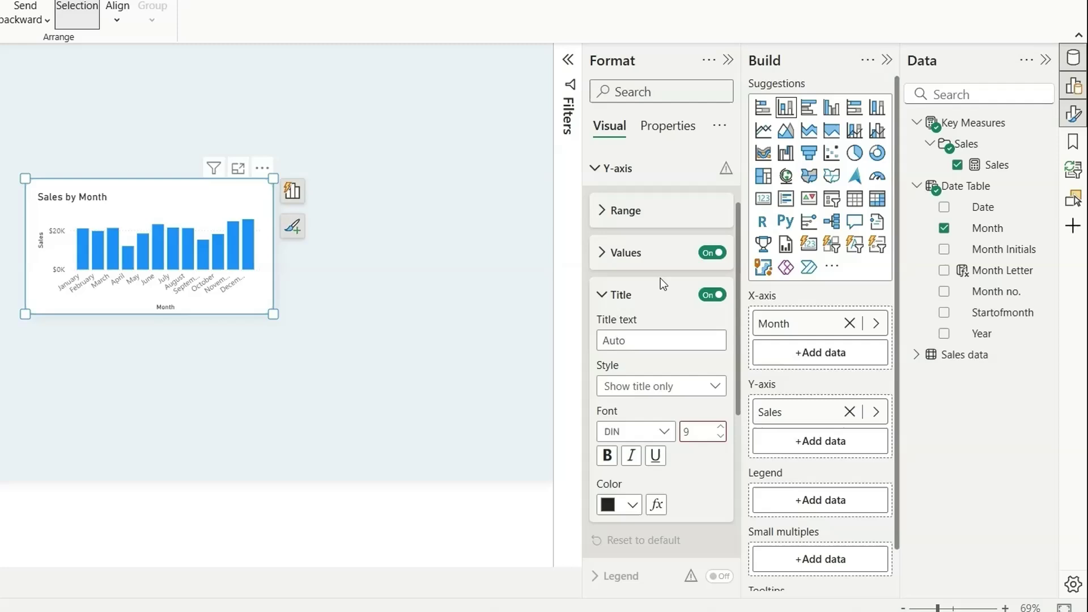
click(712, 295)
click(713, 253)
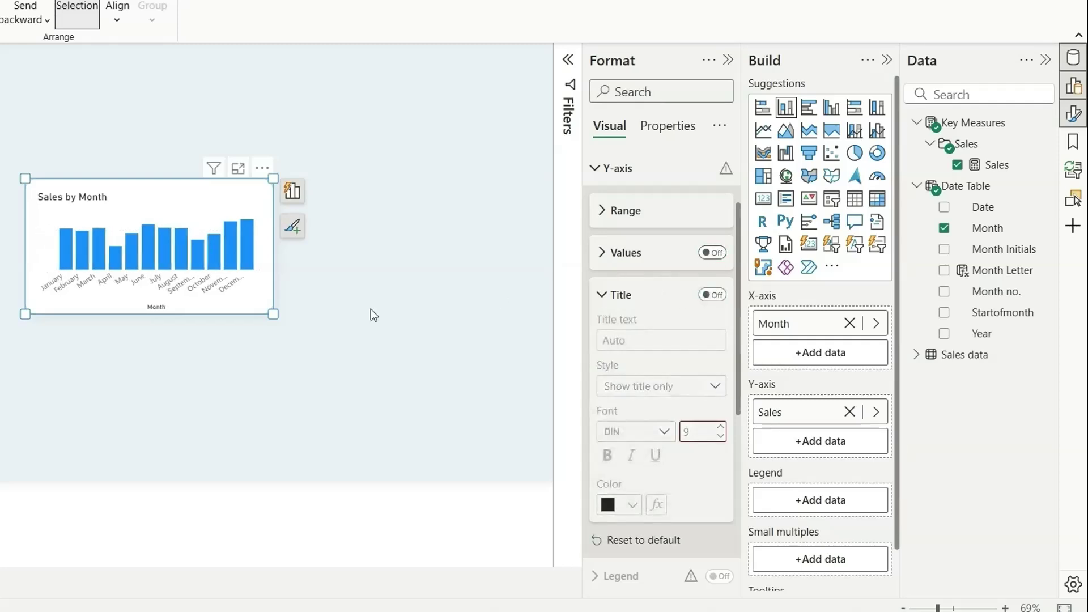
click(157, 306)
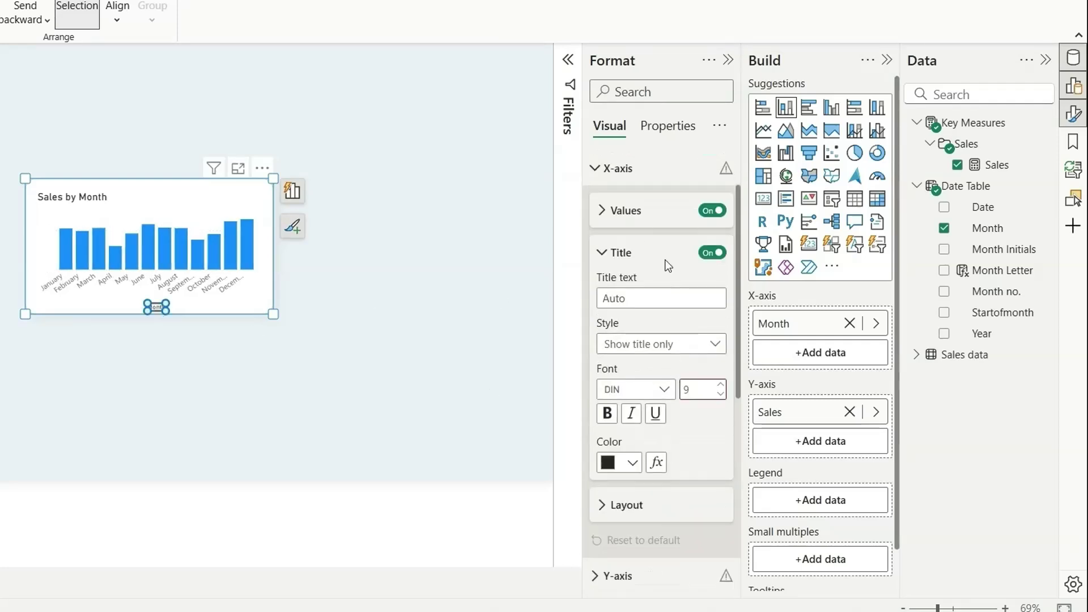
click(712, 253)
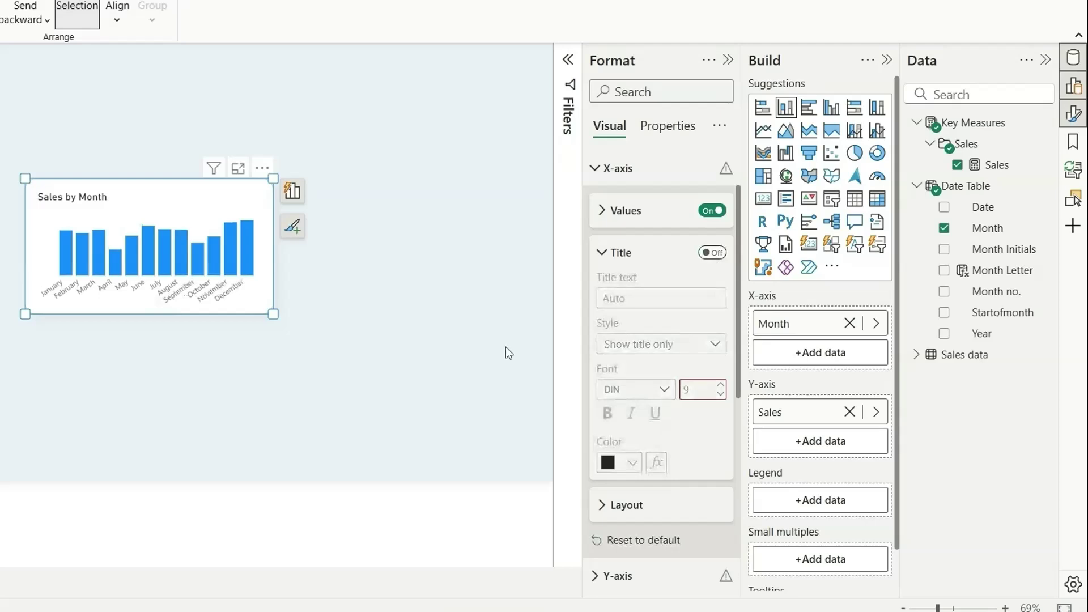
click(227, 311)
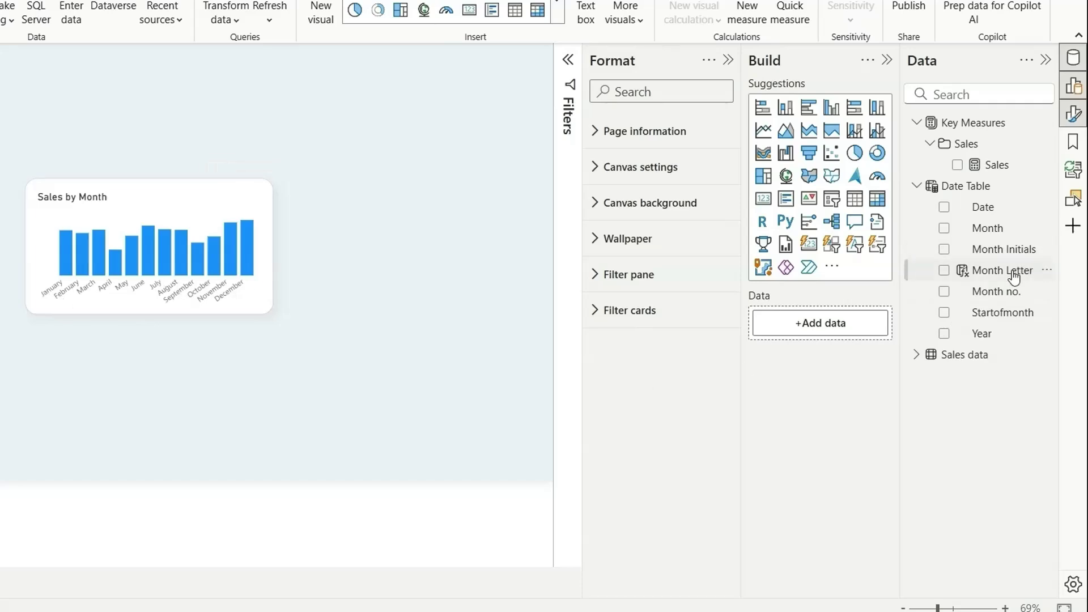
Examine the Month Letter column's SWITCH formula, especially the UNICHAR suffixes for May to August, and close the formula.
click(1018, 274)
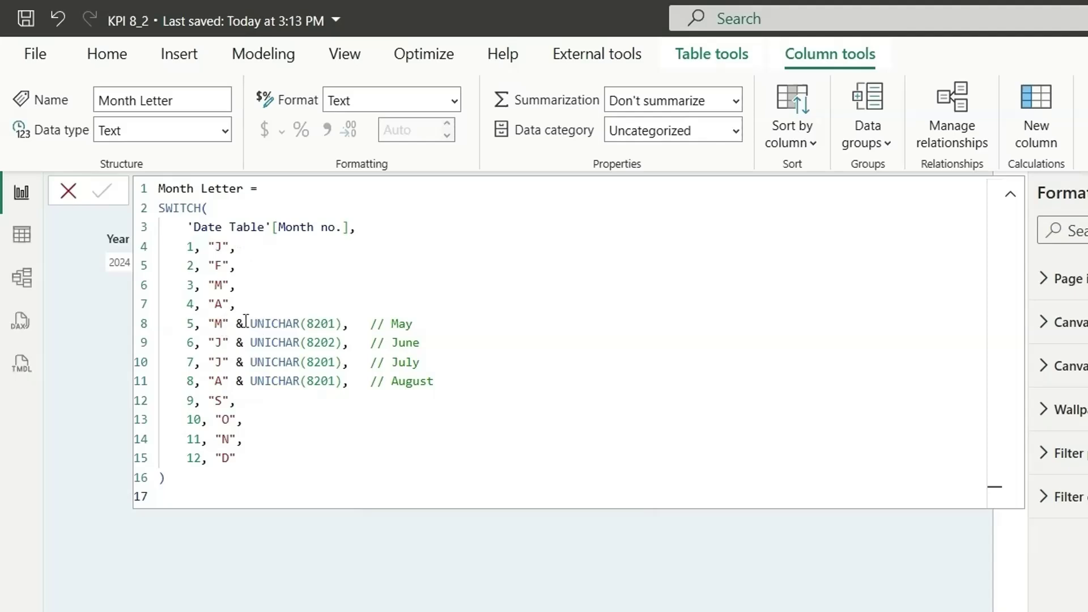
drag(249, 326, 375, 326)
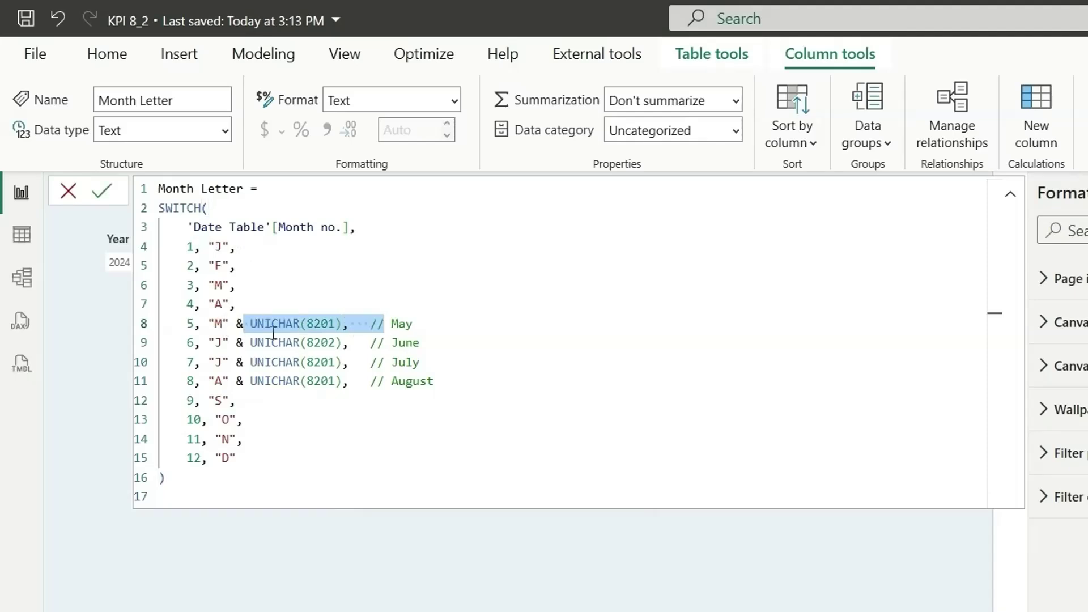
click(243, 344)
drag(243, 343, 348, 344)
key(Up)
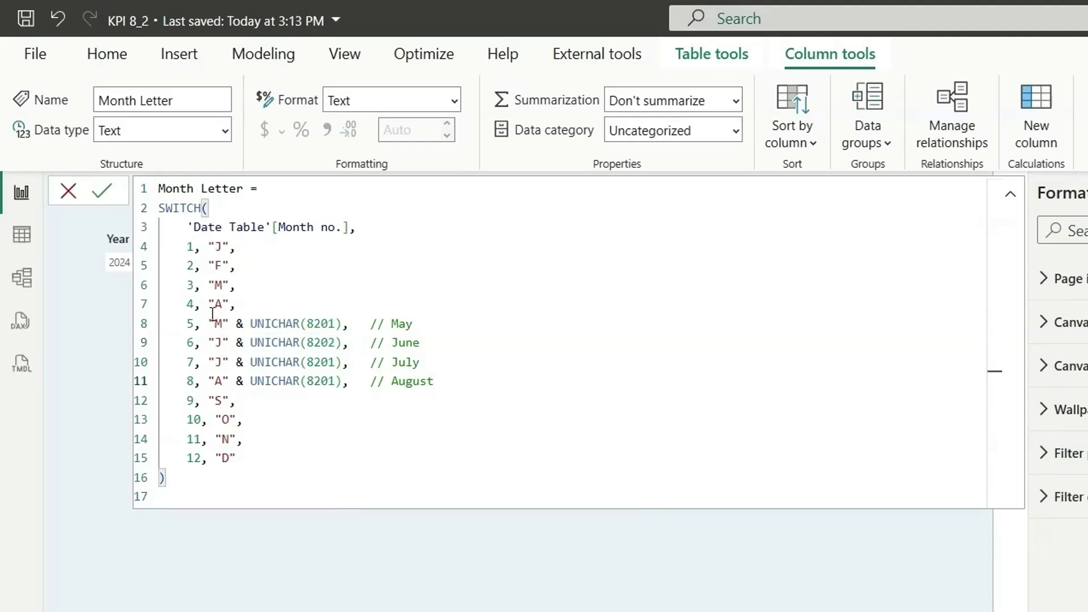
double_click(219, 247)
double_click(218, 324)
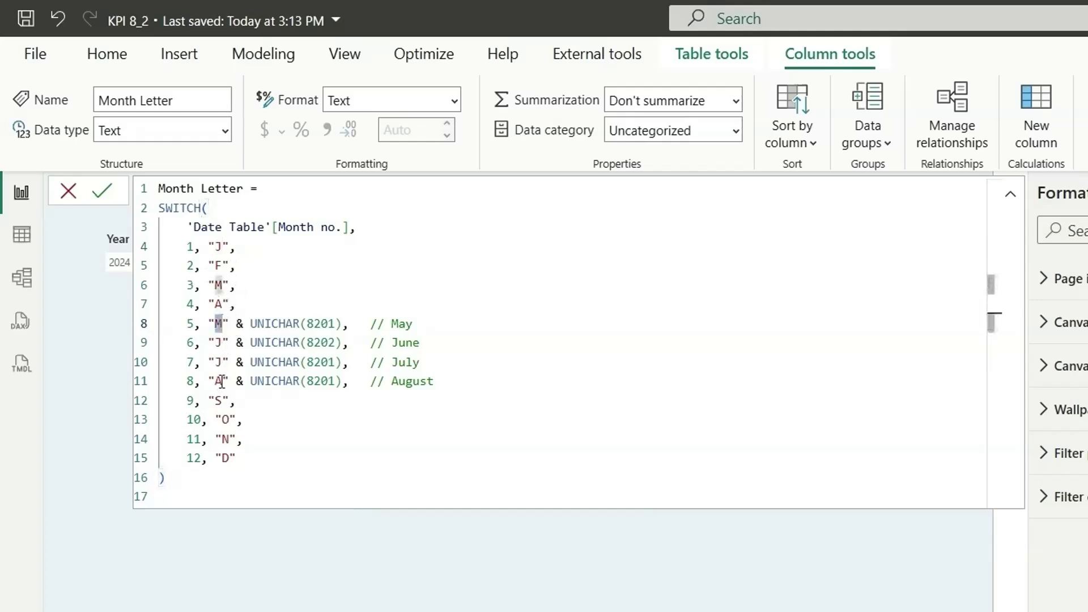
click(223, 383)
double_click(222, 383)
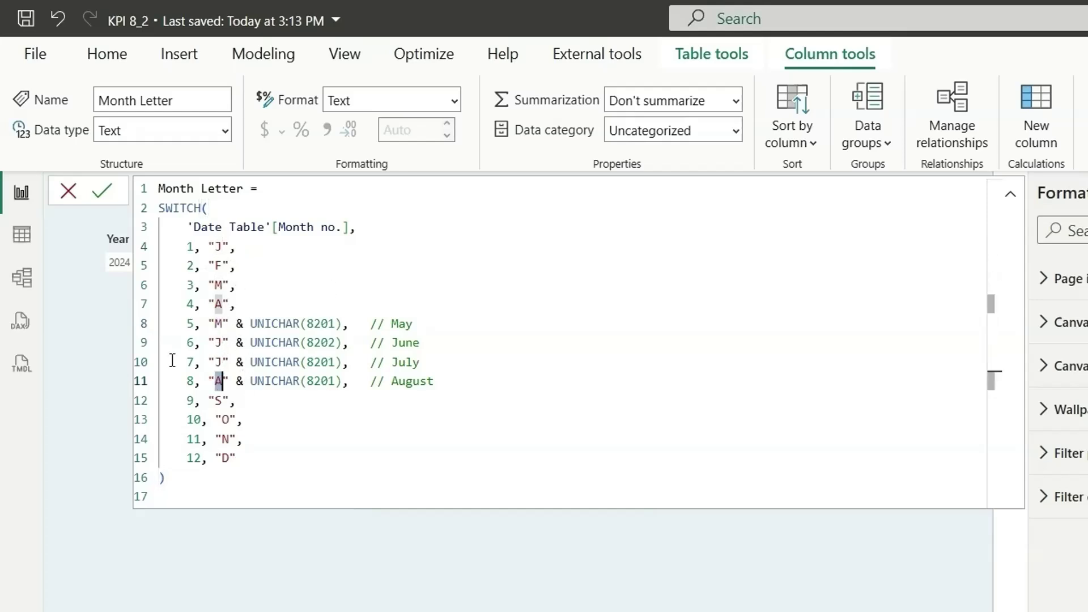
click(245, 324)
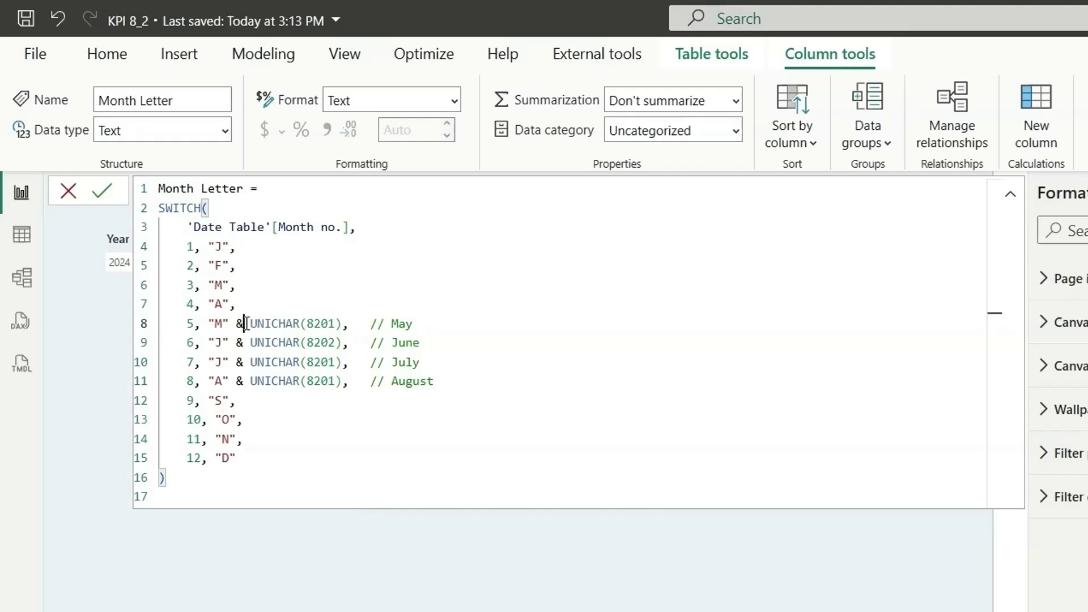
drag(249, 323, 349, 324)
click(350, 324)
click(440, 324)
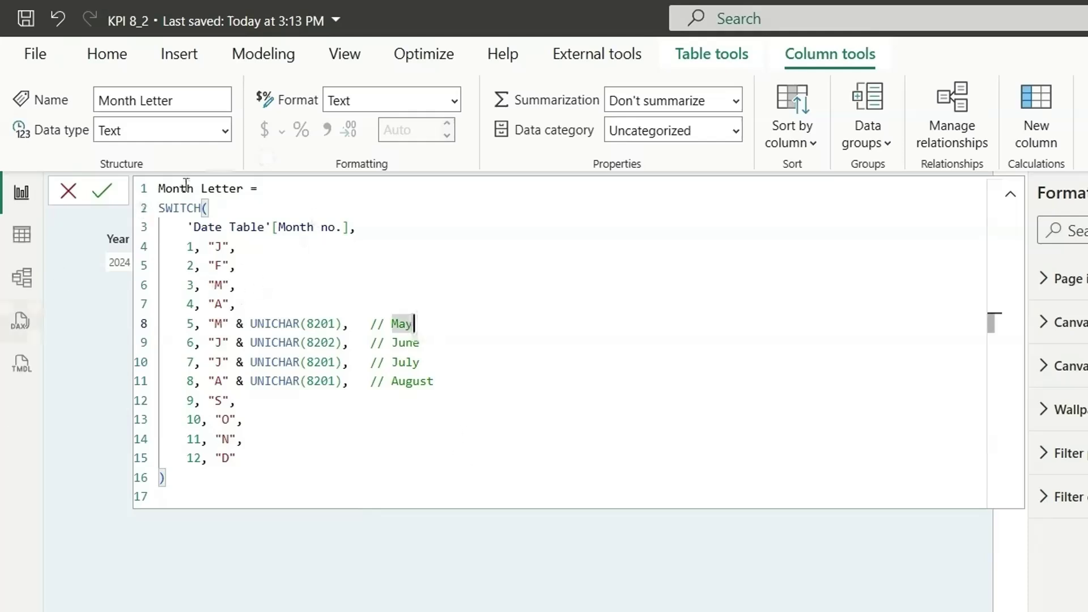
click(68, 191)
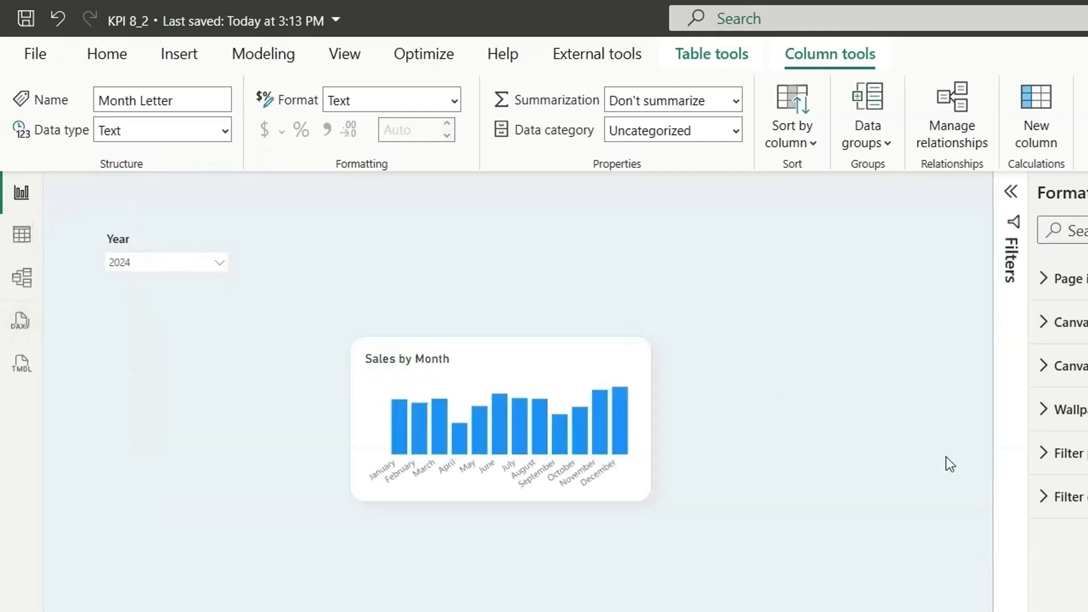
Replace Month with Month Letter on the chart's x-axis and open the chart's title and subtitle settings.
click(654, 508)
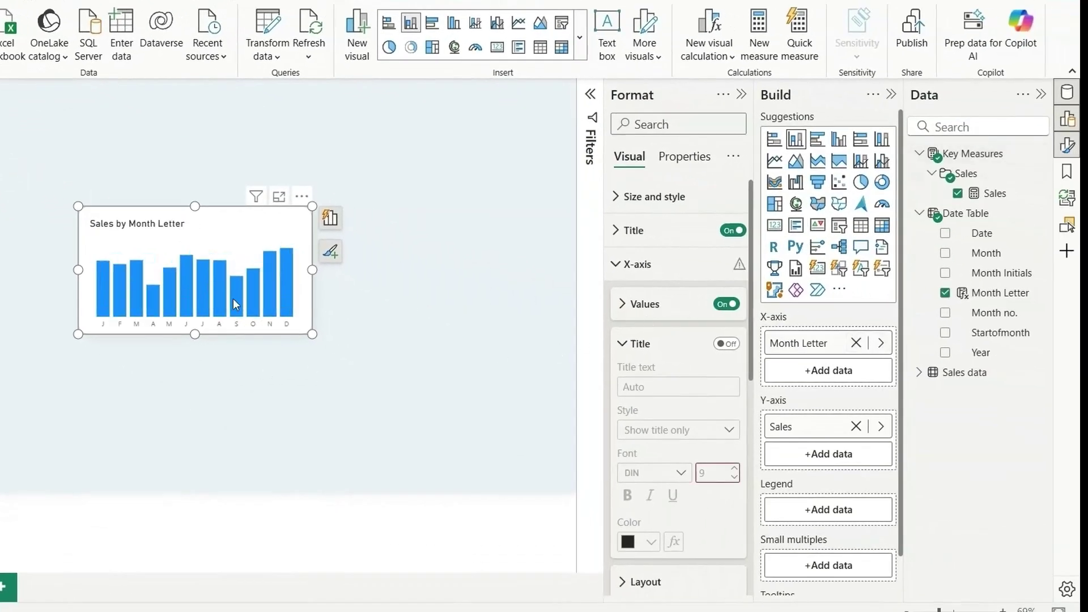
click(350, 363)
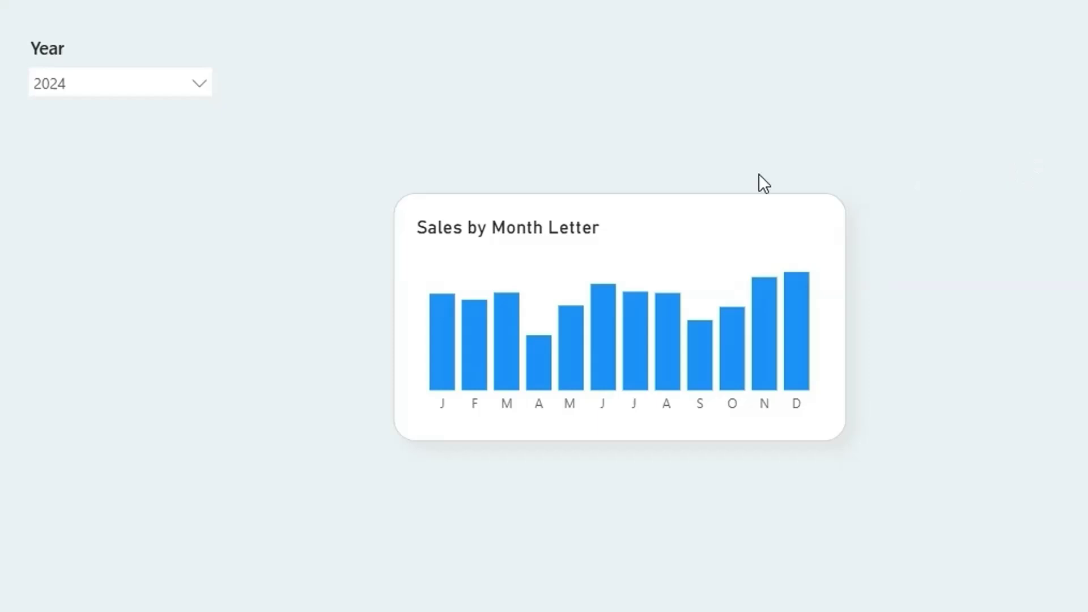
mouse_move(559, 222)
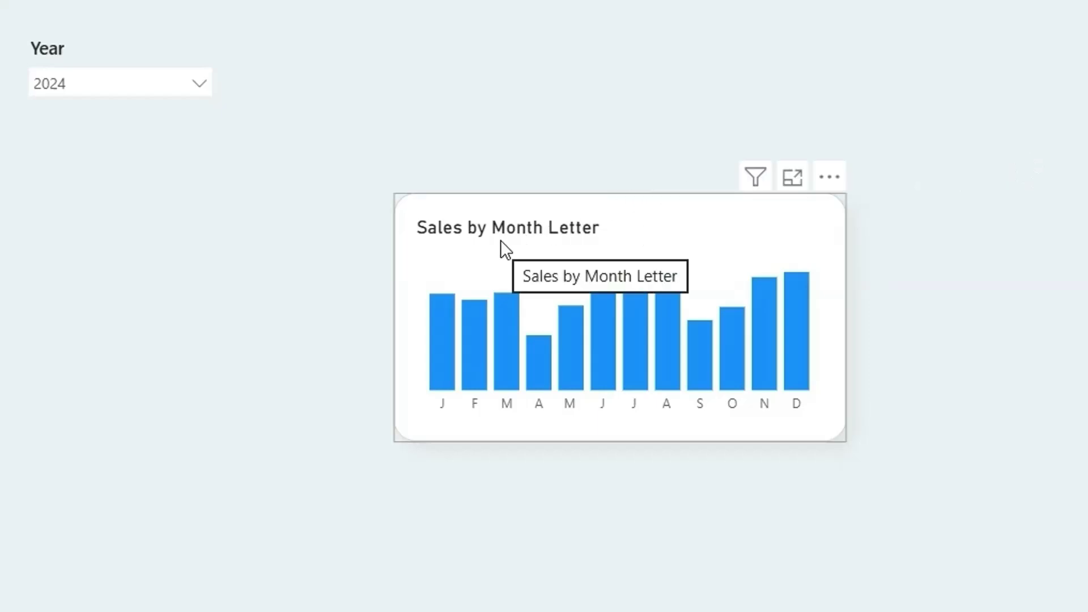
click(715, 244)
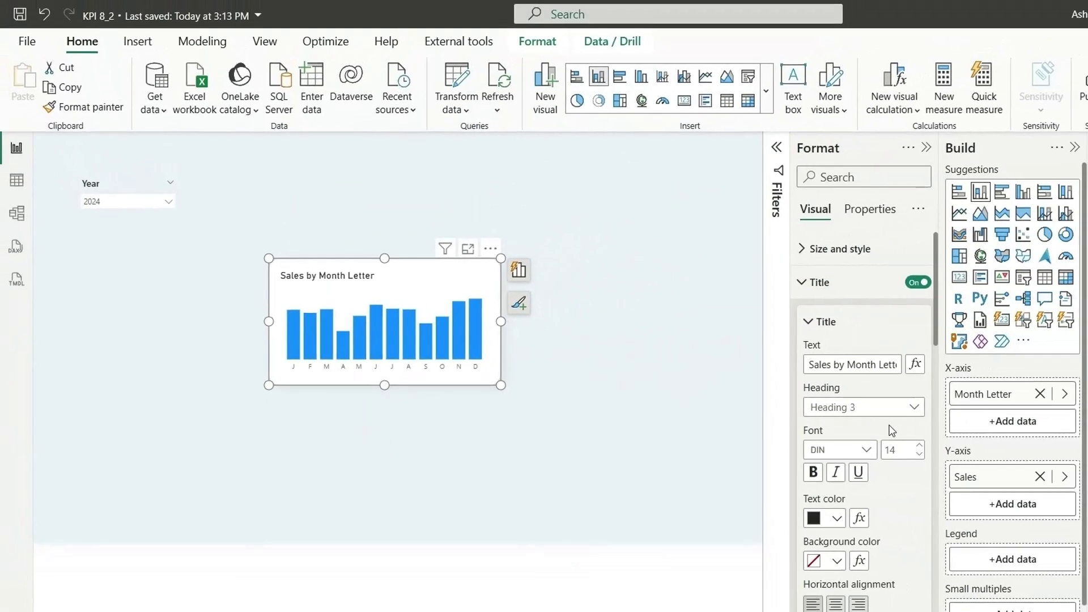
scroll(1020, 291, down, 2)
scroll(1020, 291, up, 2)
scroll(928, 546, down, 3)
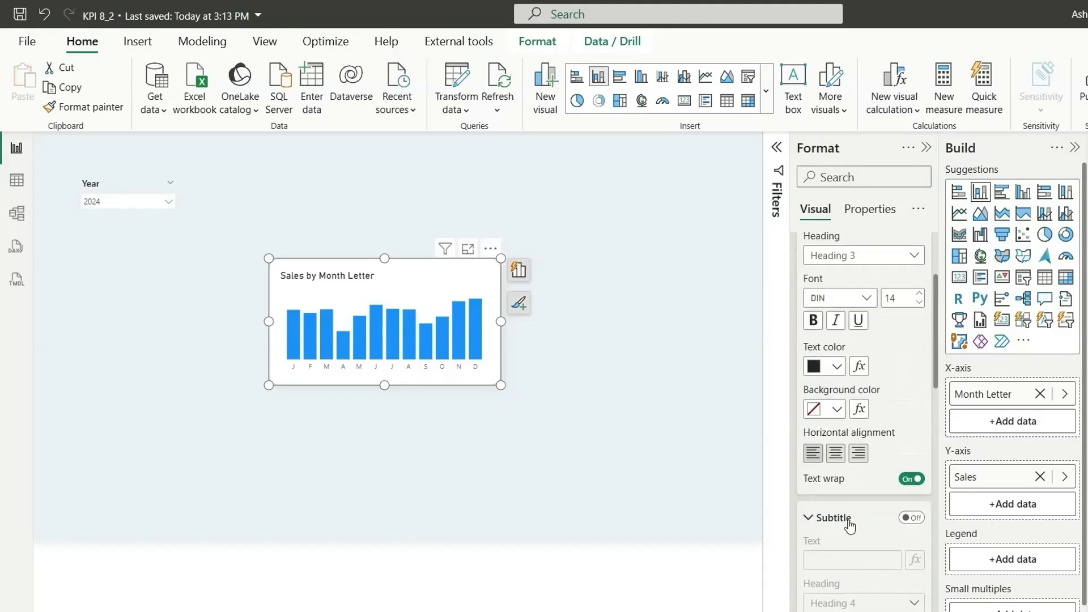
Create a measure named Sales Text that applies FORMAT to [Sales] with the format string "#, ###".
click(970, 477)
click(610, 100)
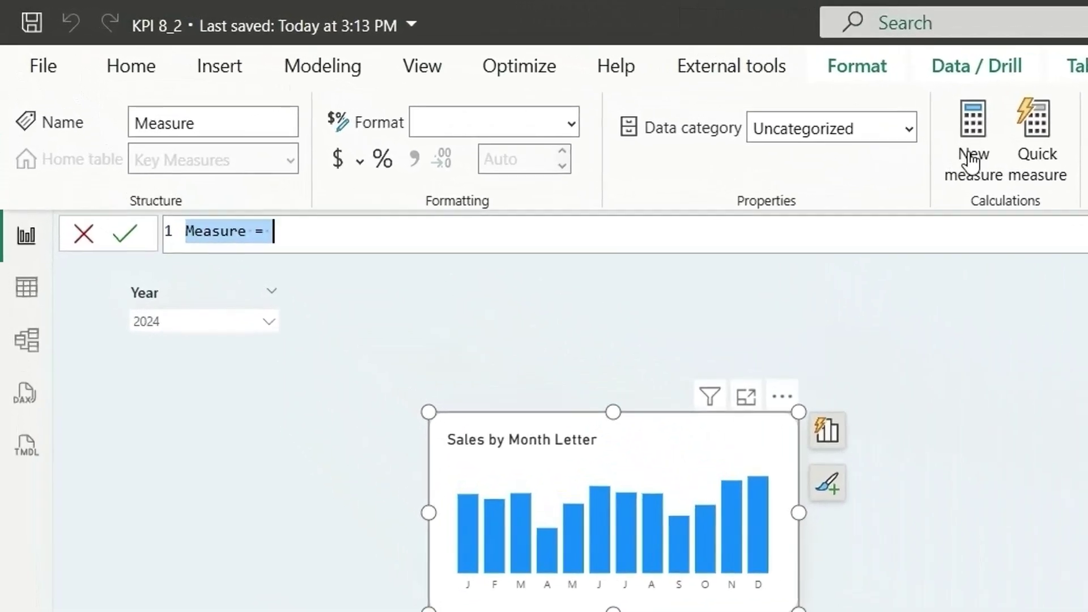
text(Sal)
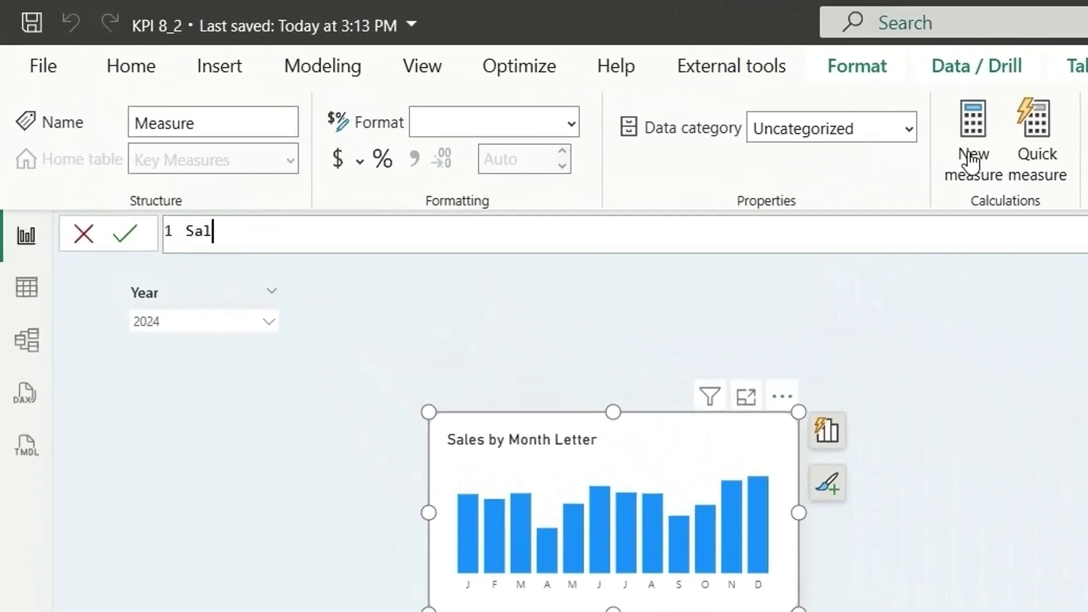
text(es Text = FORMAT( [Sales])
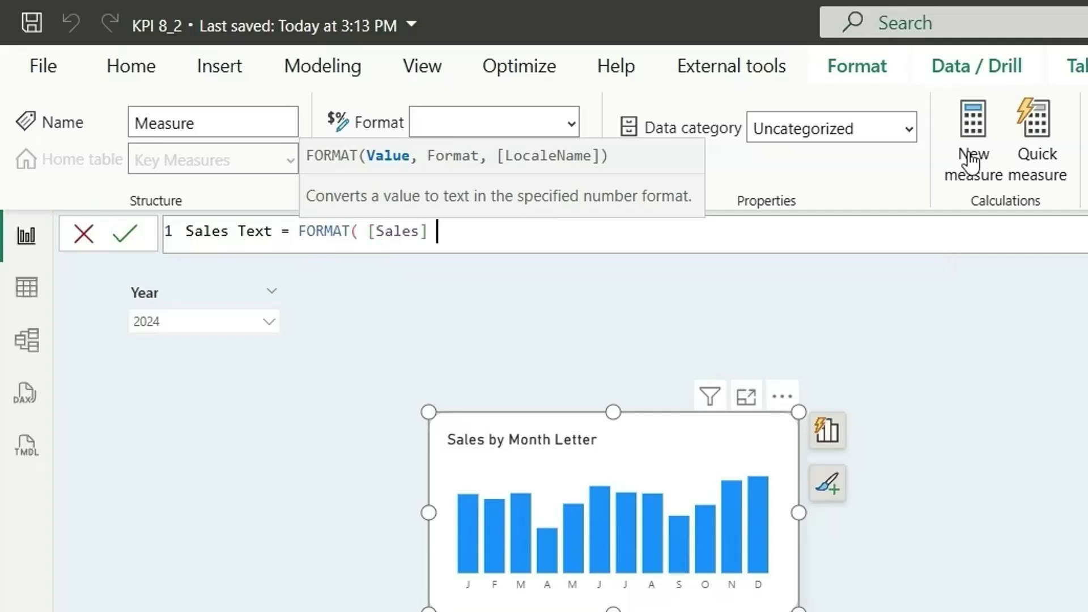
key(BackSpace)
text(, ")
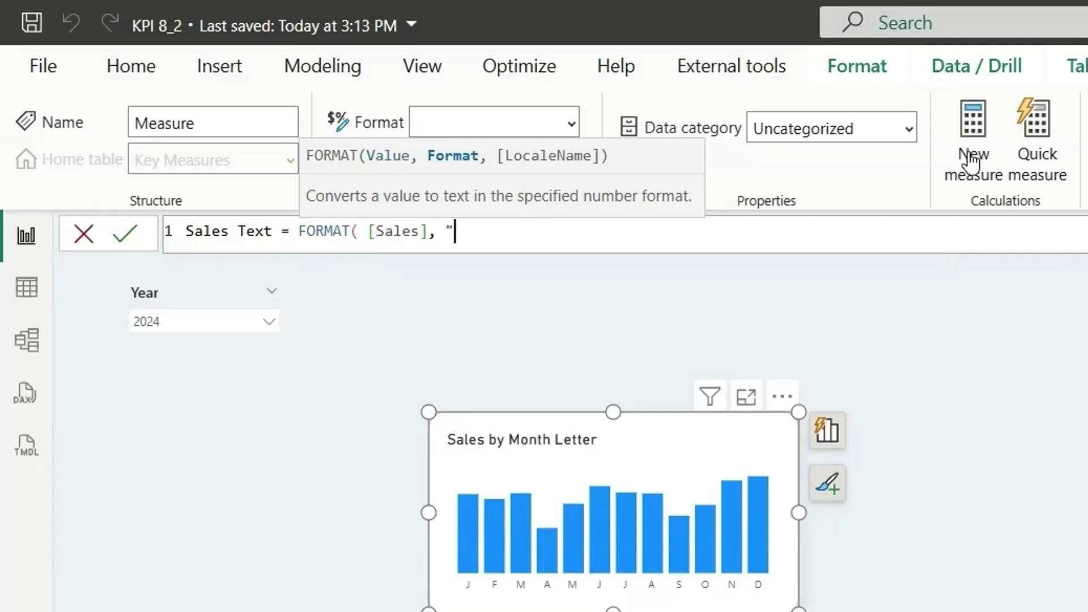
text(#, ###")
Prefix the Sales Text format string with a dollar sign, close the FORMAT function and commit the measure.
click(459, 230)
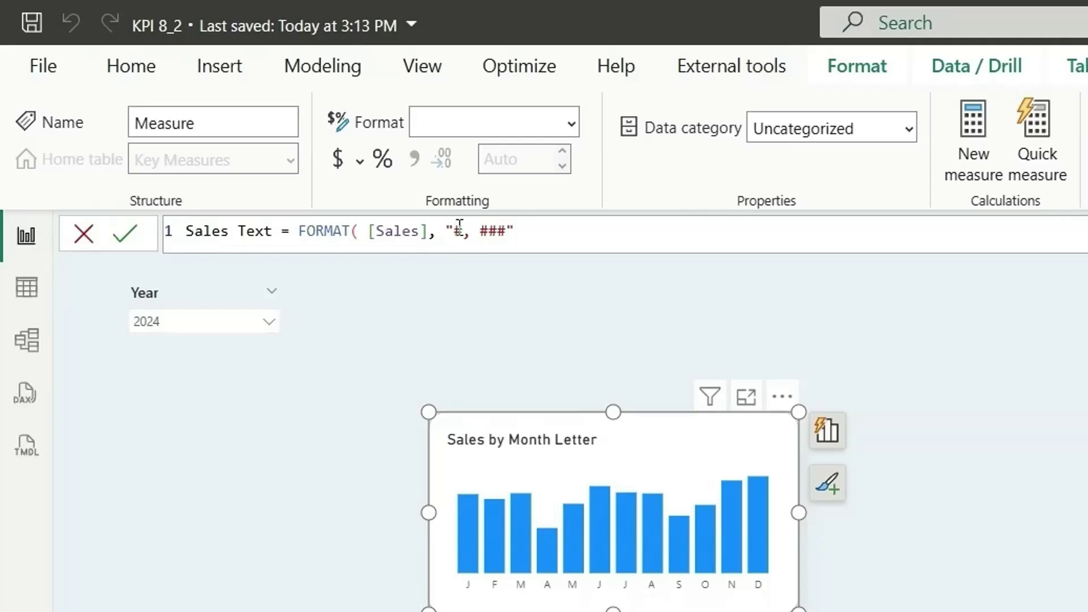
text($)
key(BackSpace)
click(531, 234)
text())
key(Return)
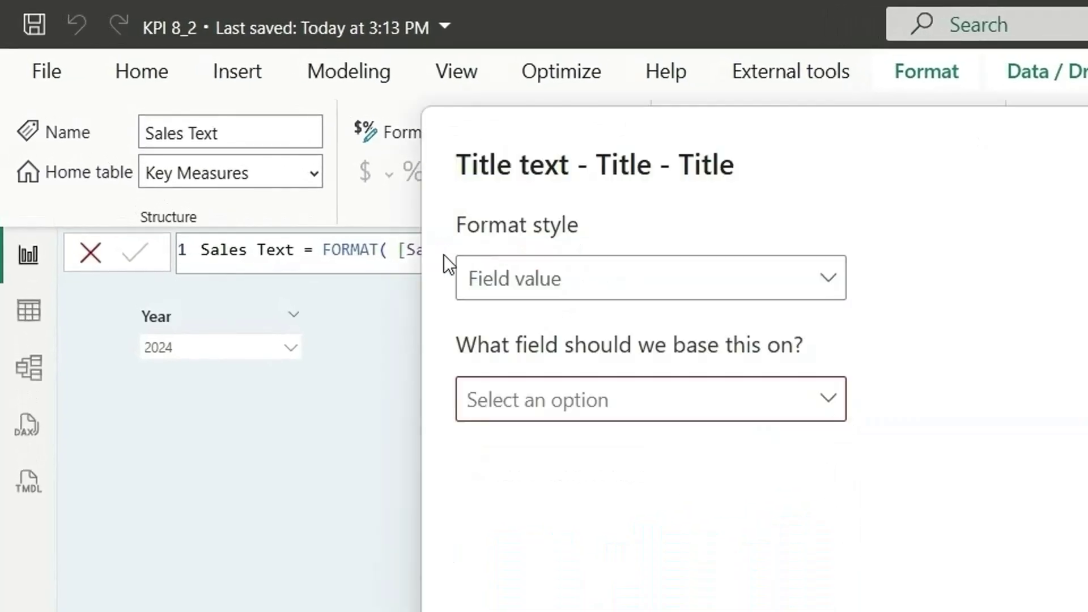
Base the chart's title text on the Sales Text measure from Key Measures and apply it.
click(630, 387)
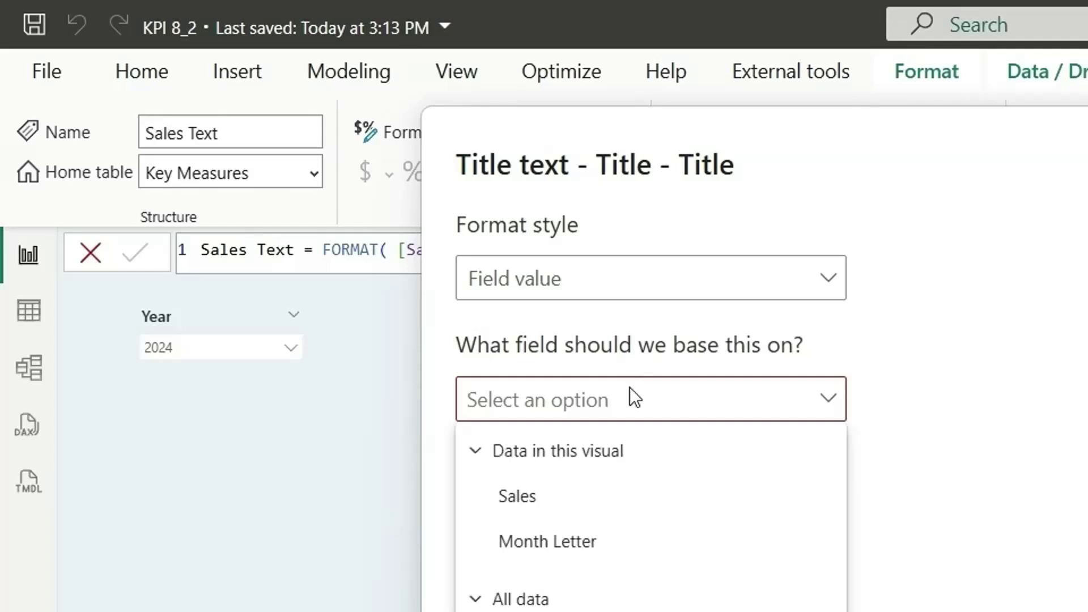
text(text)
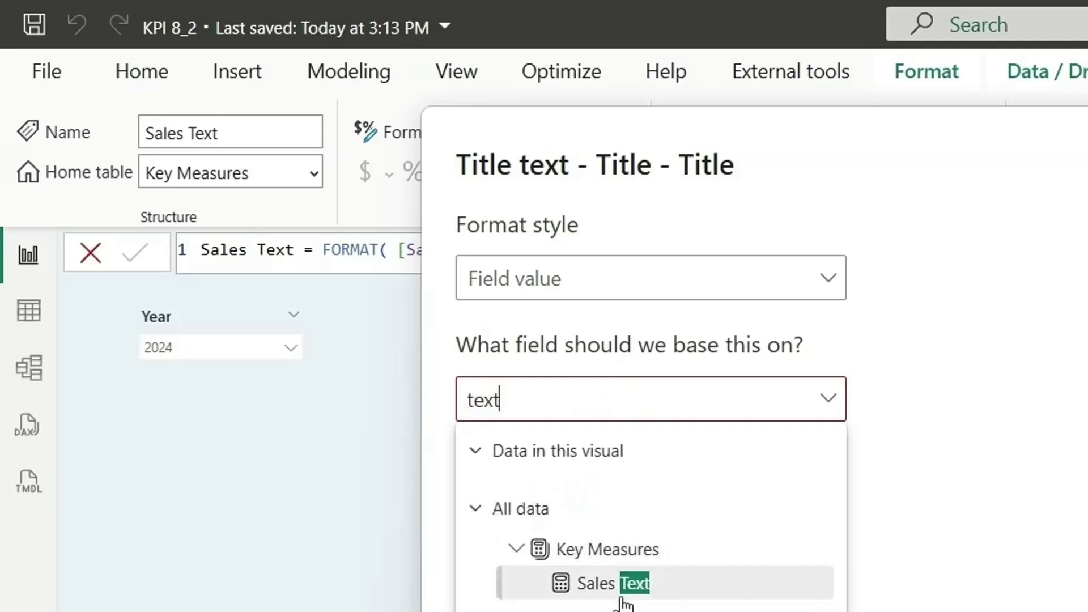
click(622, 595)
key(Return)
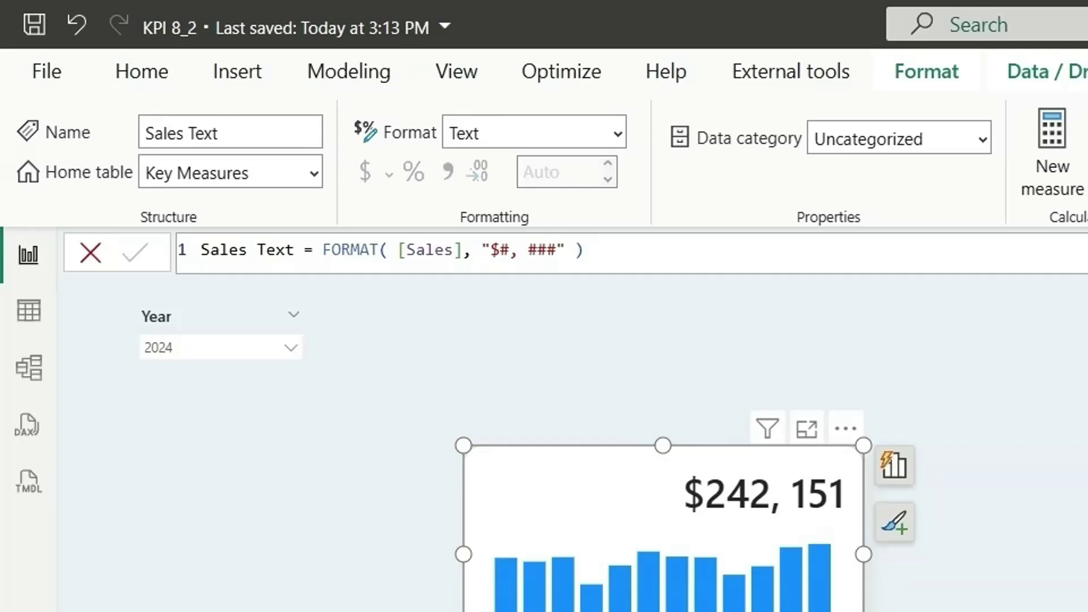
Create a measure named YOY Sales and declare its variable CY as [Sales].
click(1069, 173)
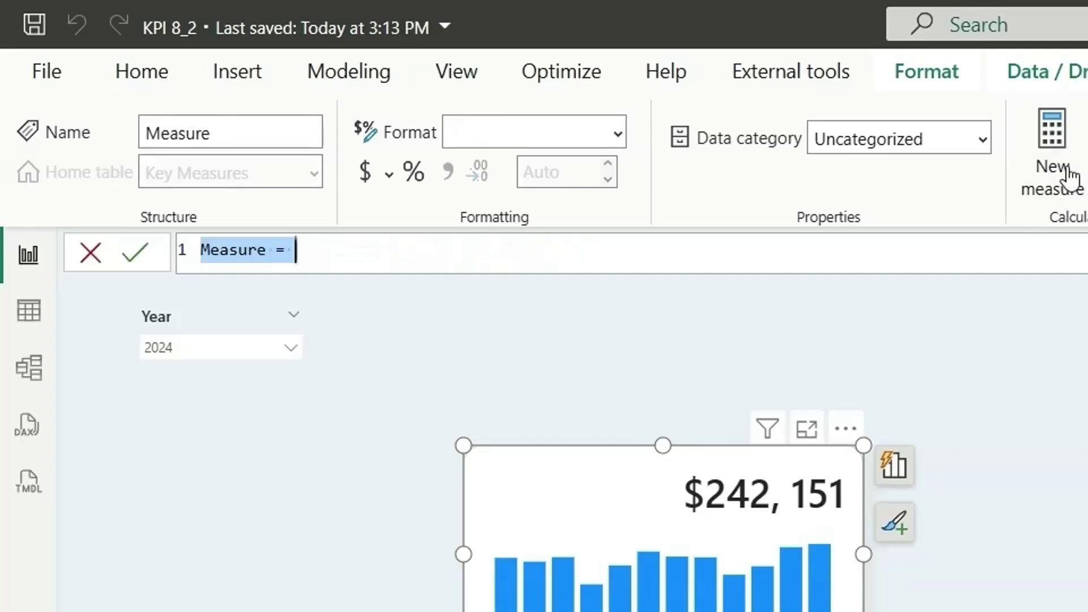
text(YOY)
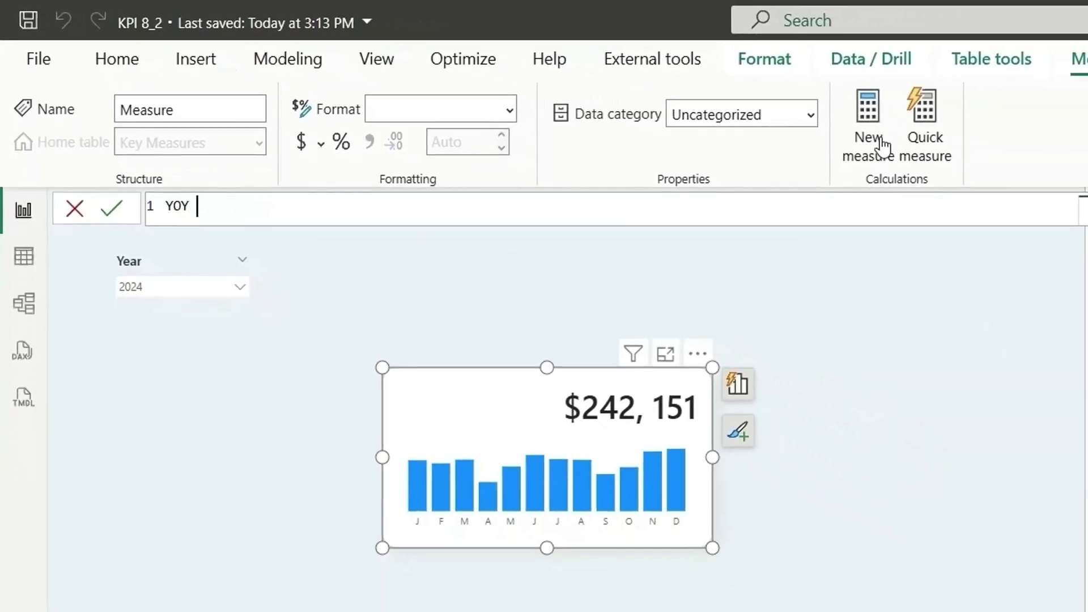
text( Sales =)
key(shift+Return)
text(VAR CY = )
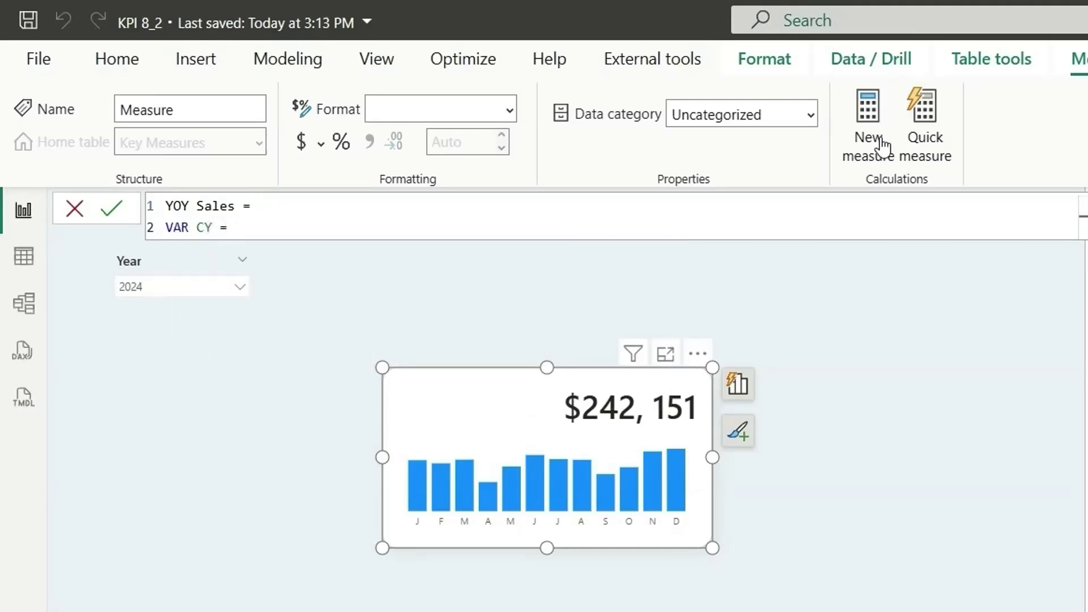
text([s)
key(Down)
key(Tab)
Declare a variable PY in the YOY Sales measure with a CALCULATE function that evaluates [Sales].
key(shift+Return)
text(VAR PY =)
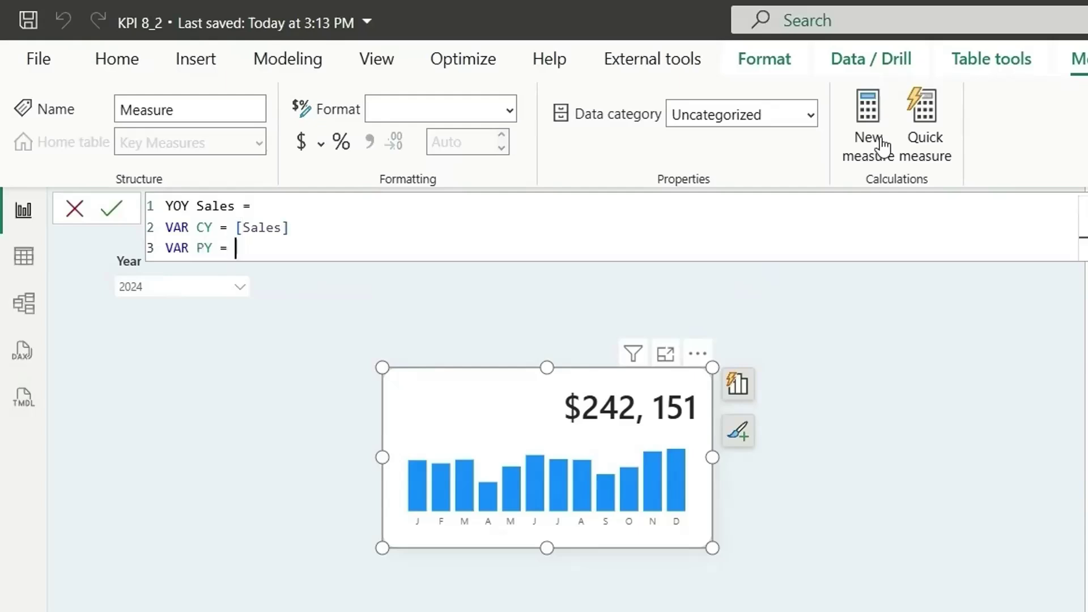
key(shift+Return)
text(ca)
key(Tab)
key(shift+Return)
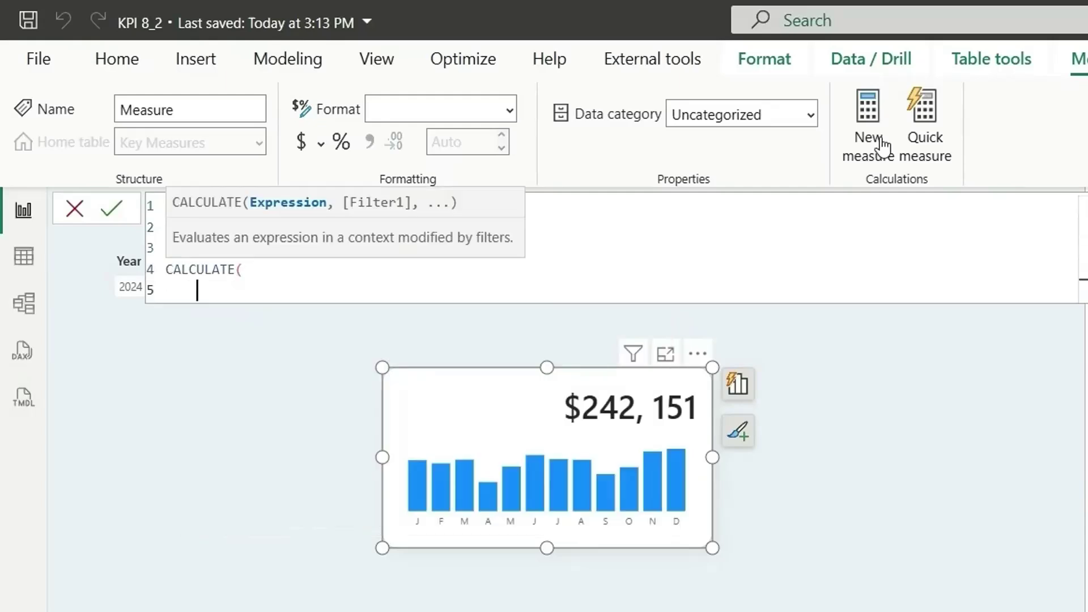
text([Sales)
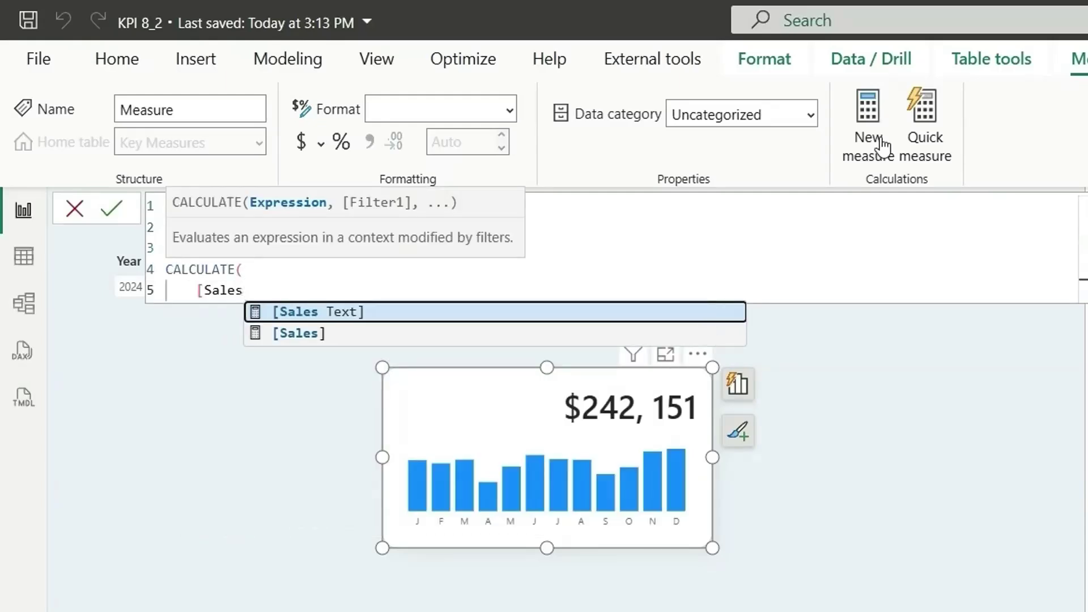
key(Down)
key(Tab)
text(,)
Add the filter DATEADD( 'Date Table'[Date], -1, YEAR ) to PY's CALCULATE and close the function.
key(shift+Return)
text(DATEADD()
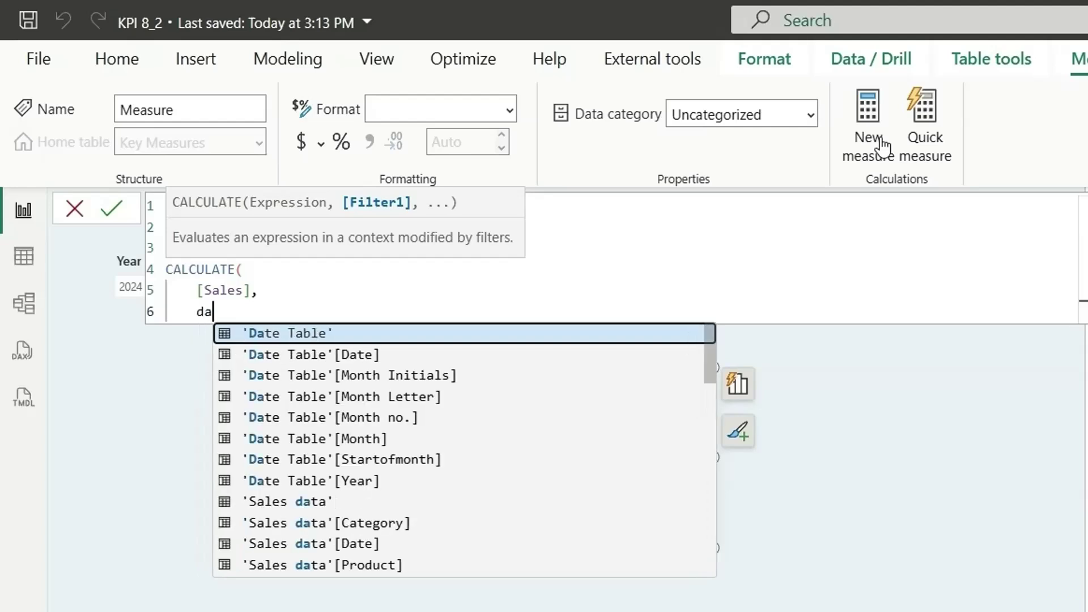
text(dates)
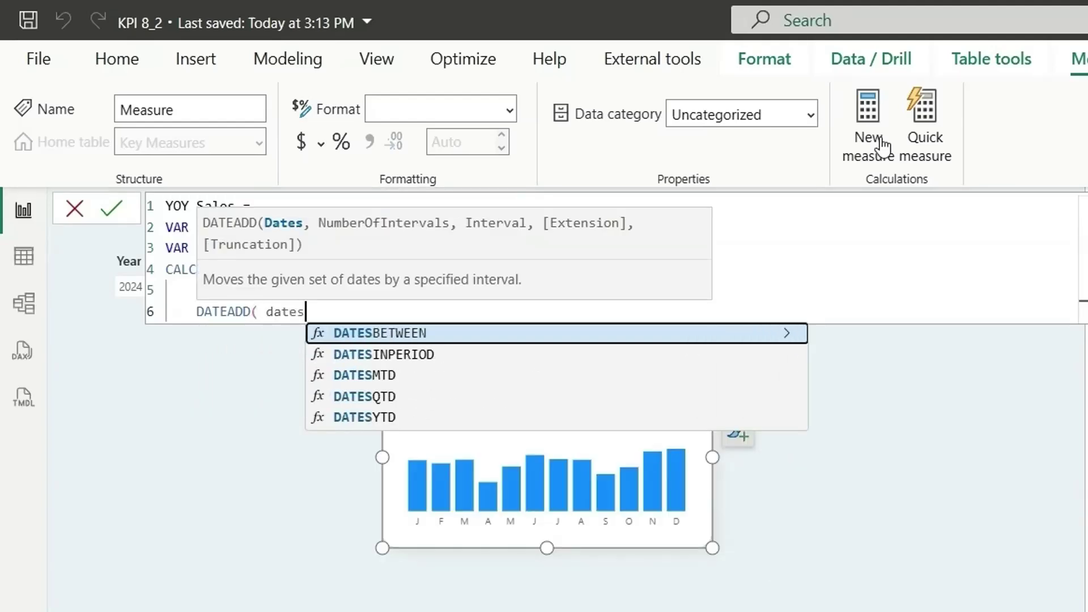
key(BackSpace)
key(Down)
key(Tab)
text(, )
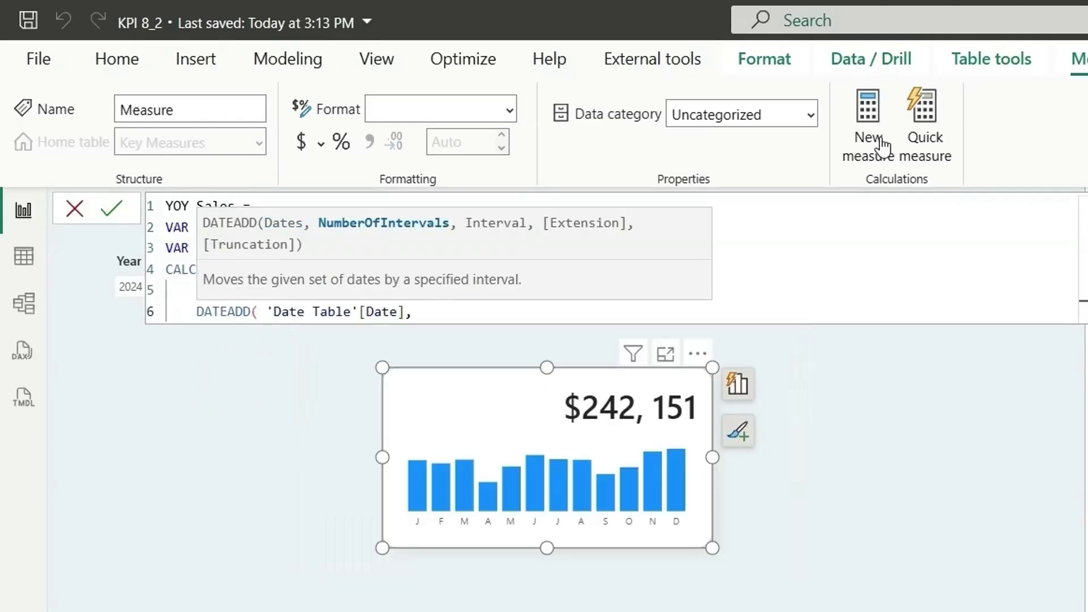
text(-1, )
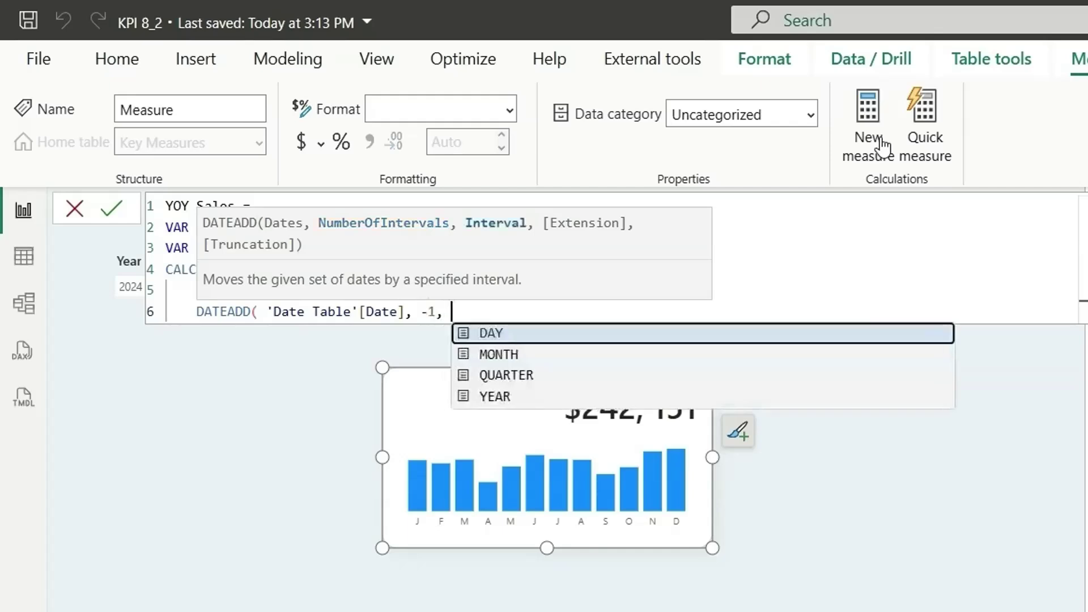
text(ye)
key(Tab)
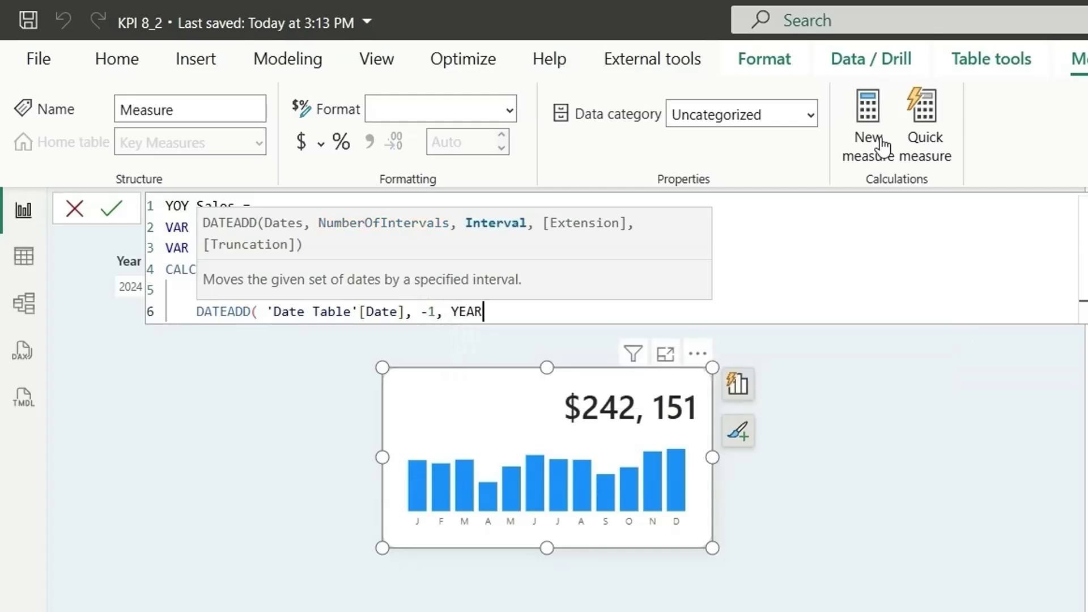
text())
key(Return)
text())
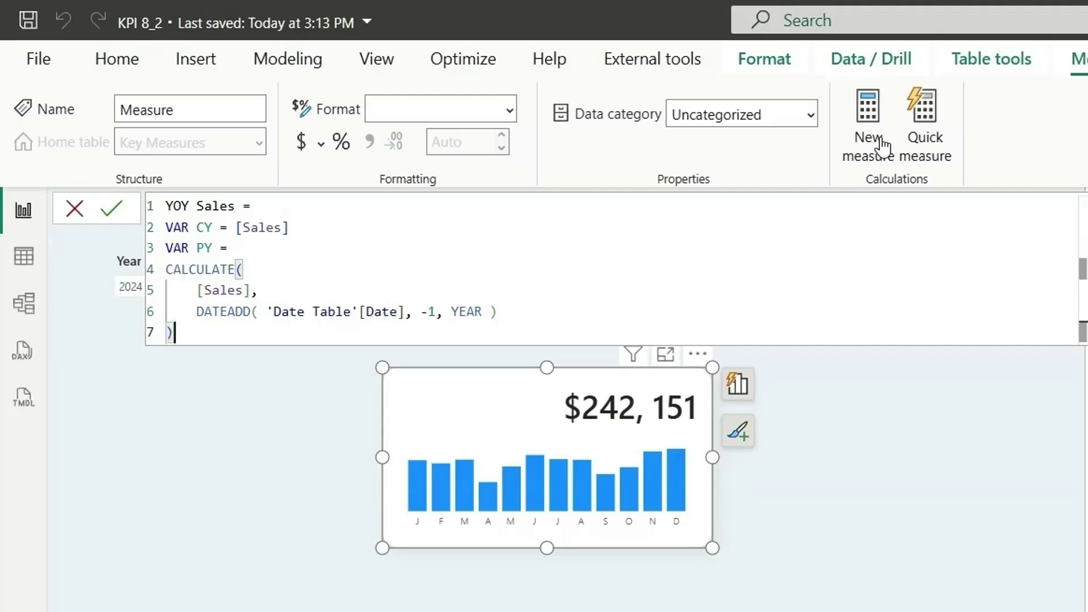
Declare a variable _change as CY - PY below the PY calculation.
key(Return)
text(var)
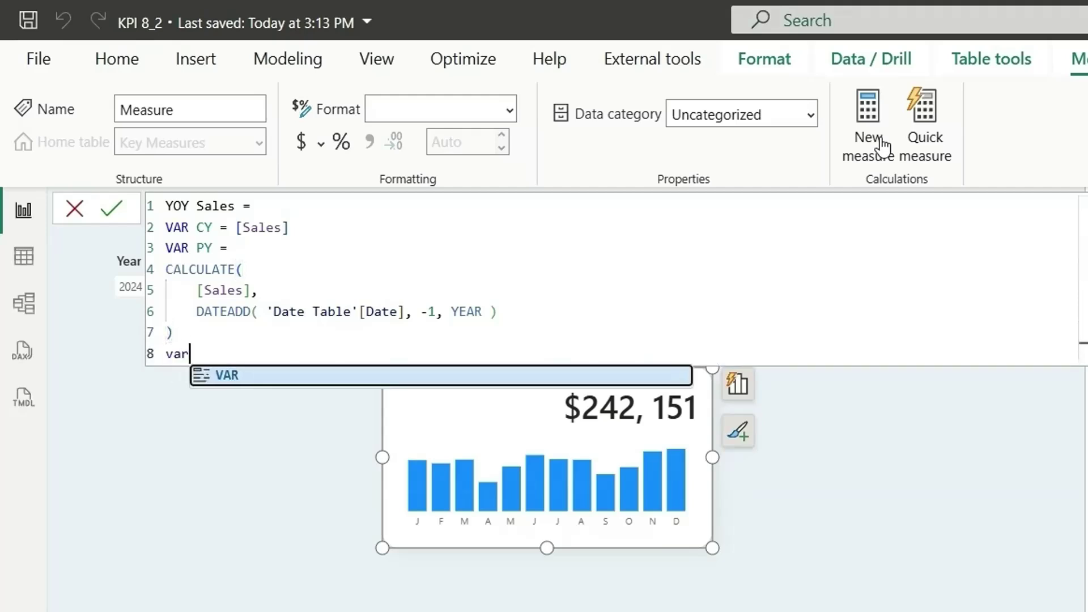
key(Tab)
text(_change = CY =)
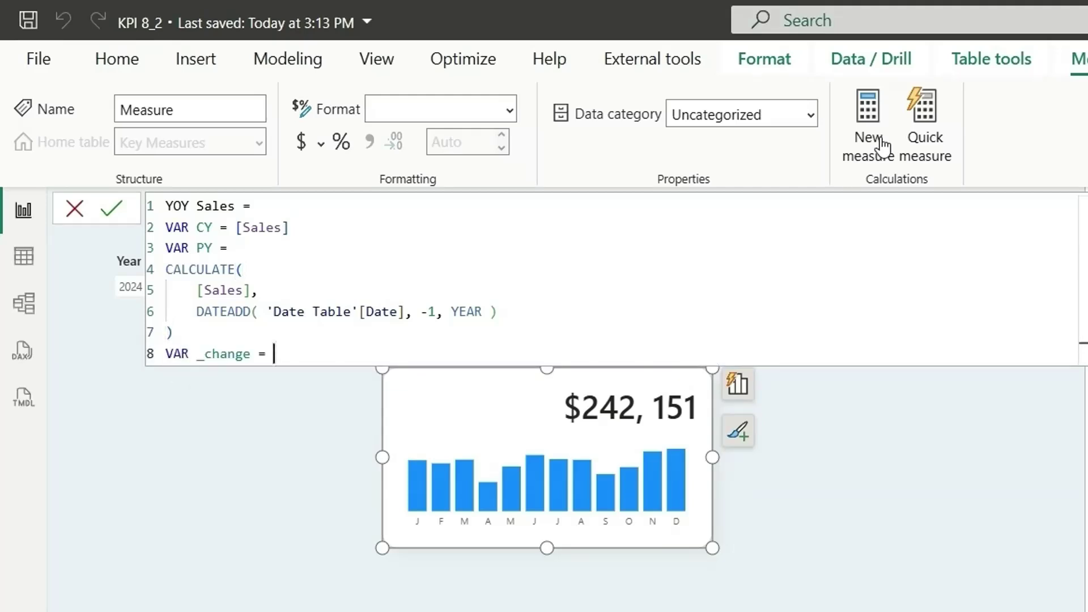
key(BackSpace)
key(BackSpace)
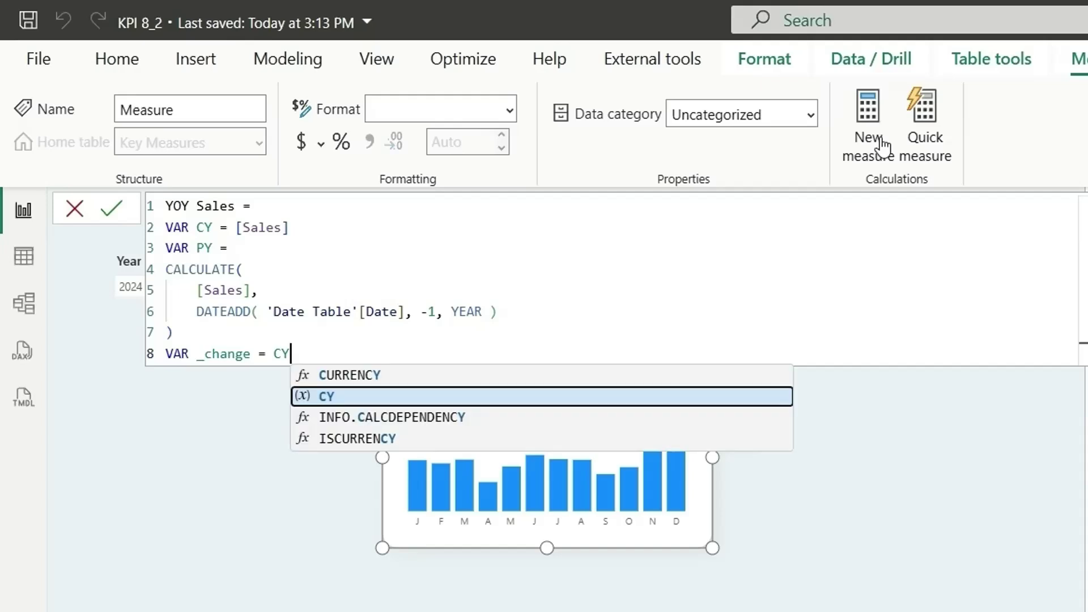
text(- PY)
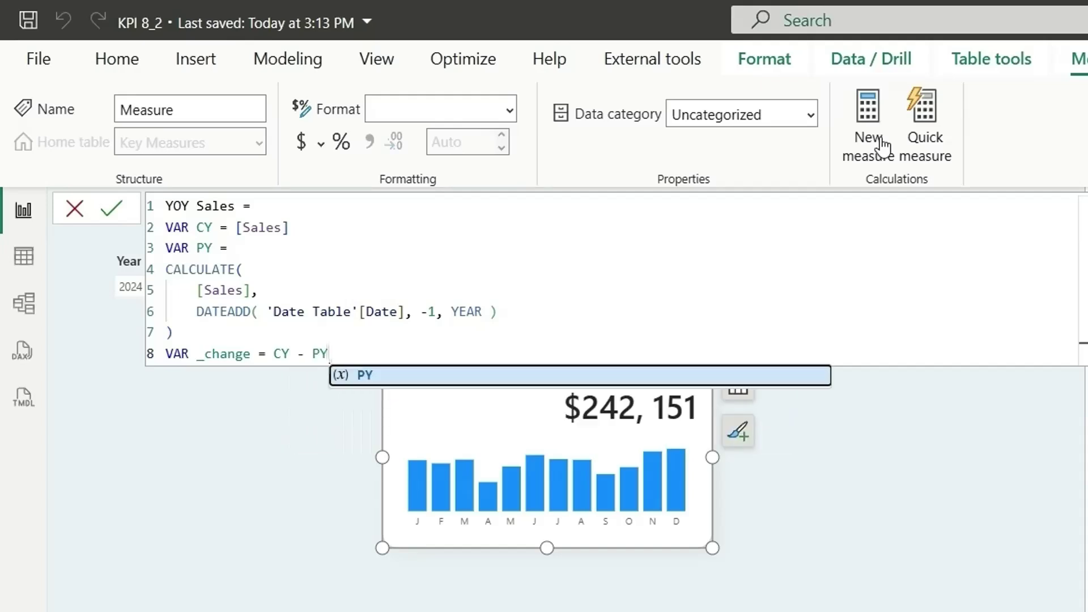
Wrap the CY - PY expression in FORMAT with the format string "#,###;#,###".
click(276, 355)
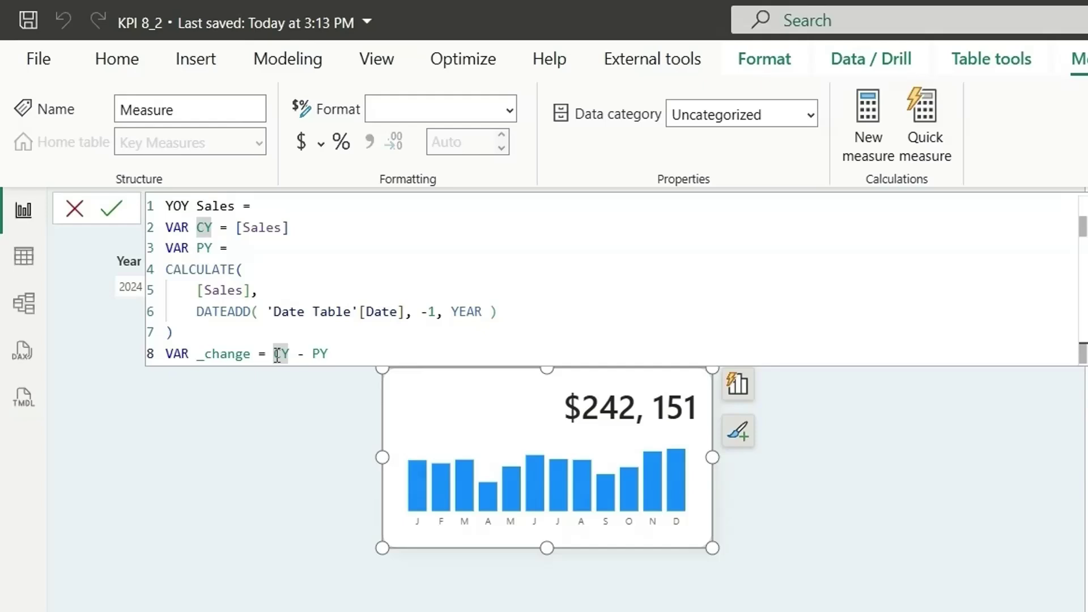
text(FORMAT()
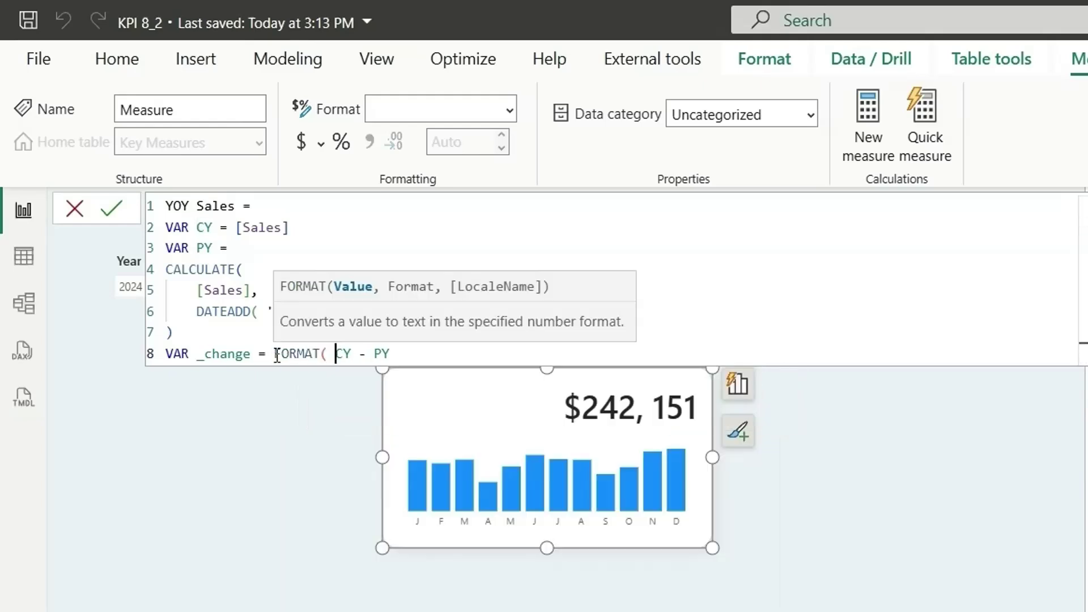
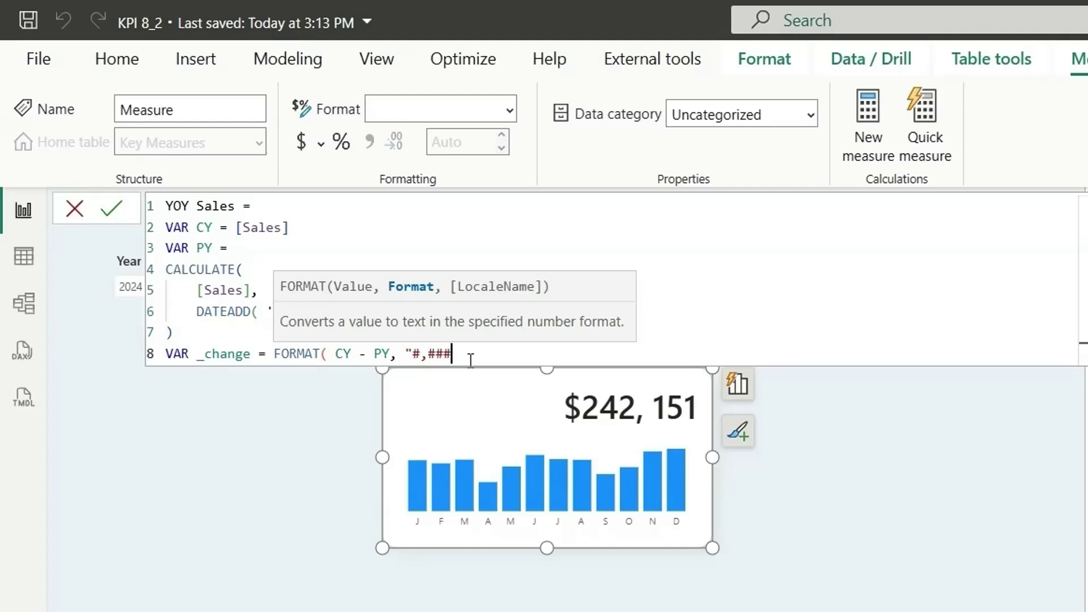
text(;#,###" ))
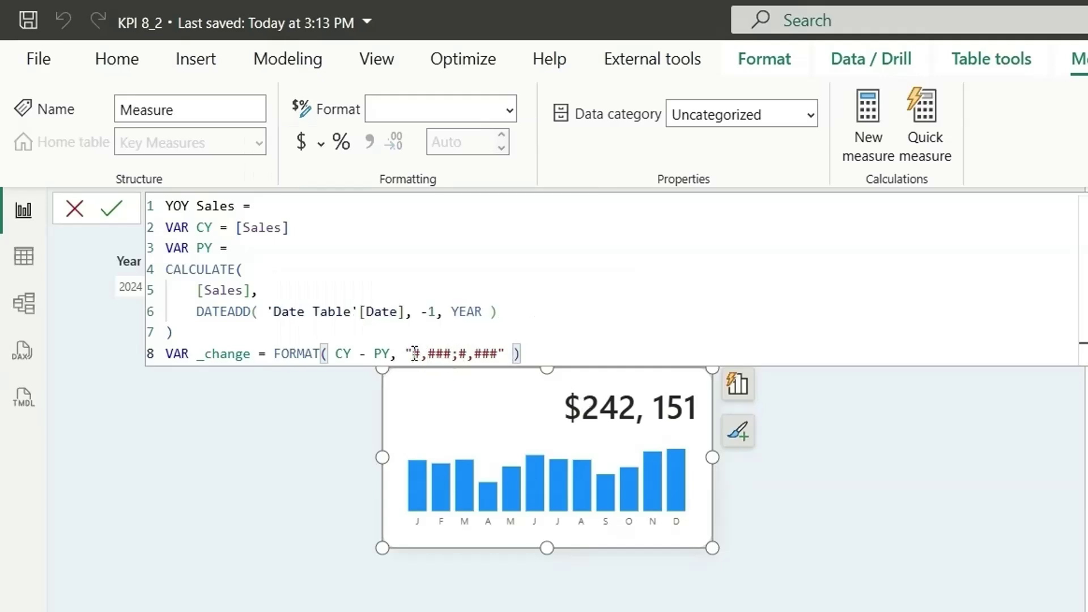
Insert a dollar sign before both the positive and negative parts of the _change format string.
click(414, 352)
text($)
click(465, 353)
text($)
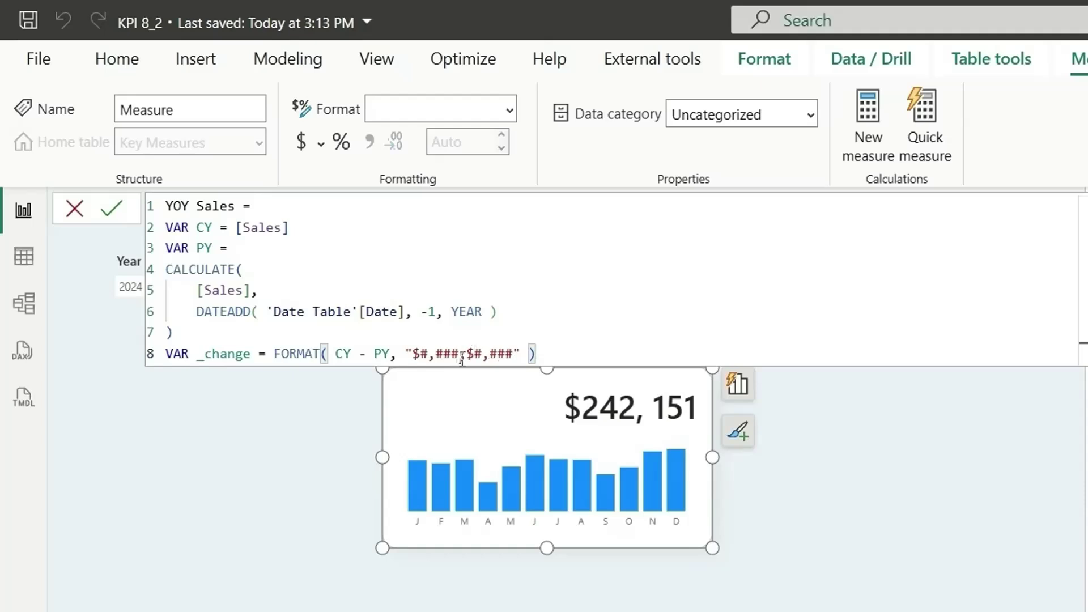
Add a plus sign to the positive part and a minus sign to the negative part, making the format "+$#,###;-$#,###".
drag(414, 356, 521, 353)
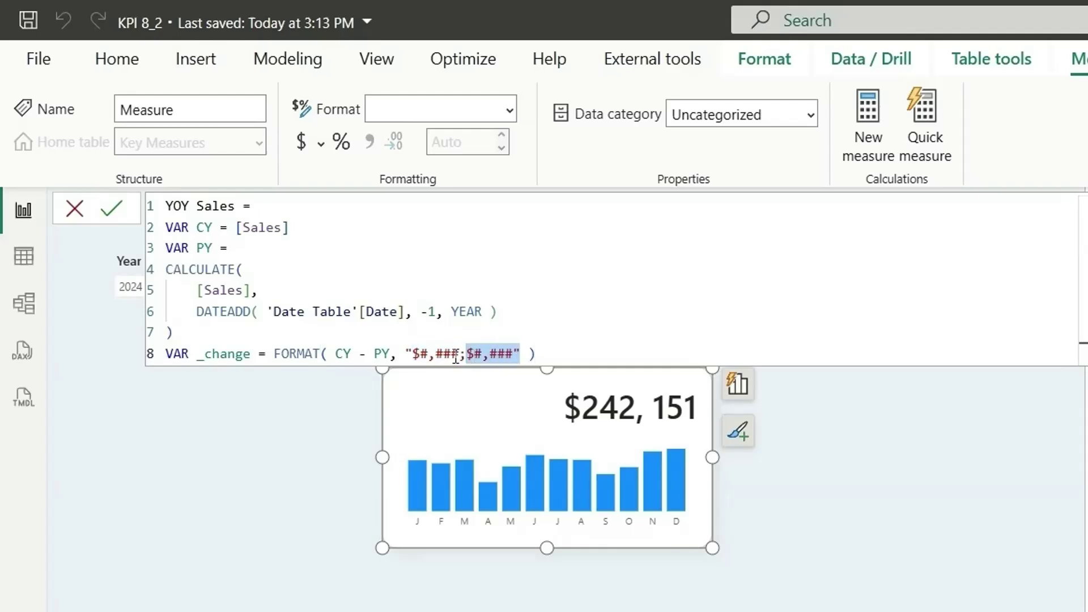
click(407, 353)
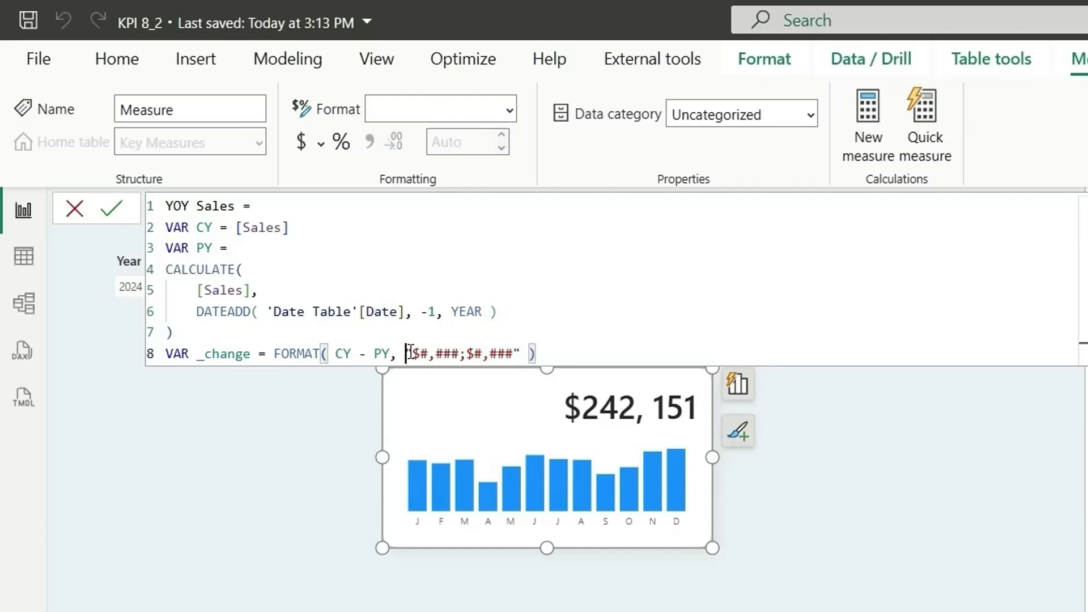
click(412, 353)
text(+)
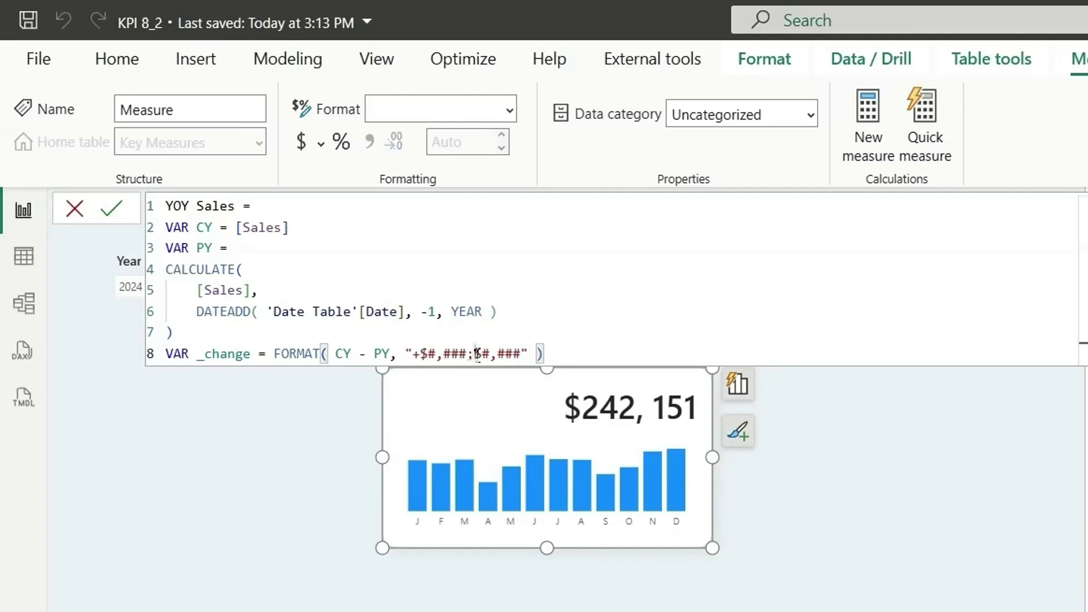
click(476, 353)
text(-)
click(563, 351)
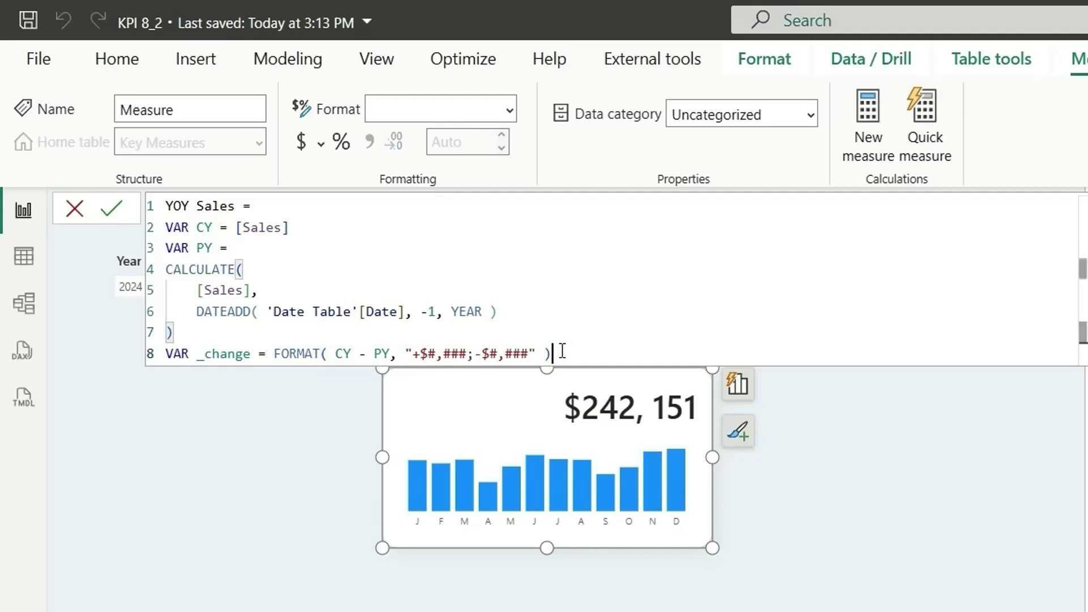
Declare a variable _perc as DIVIDE( CY - PY, PY ) below the _change variable.
key(Return)
text(var)
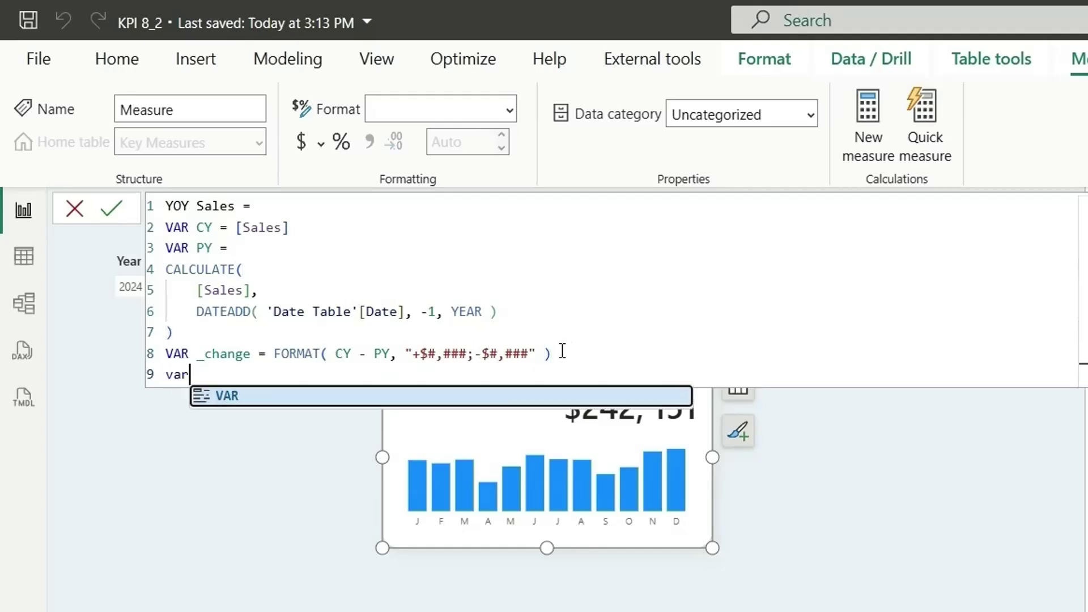
key(Tab)
text(_)
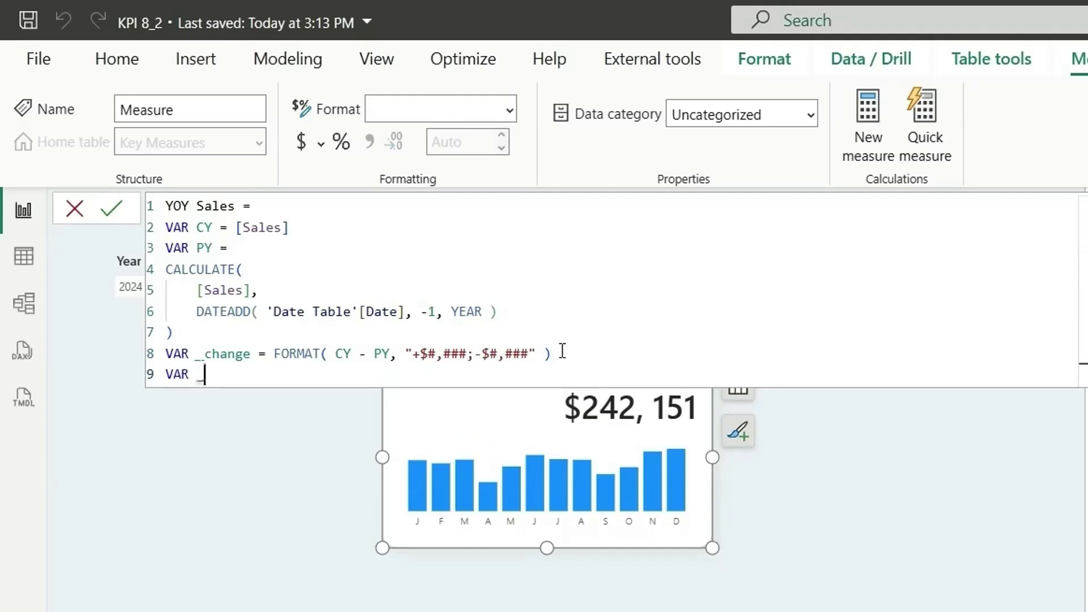
text(perc = di)
key(Tab)
text(cy)
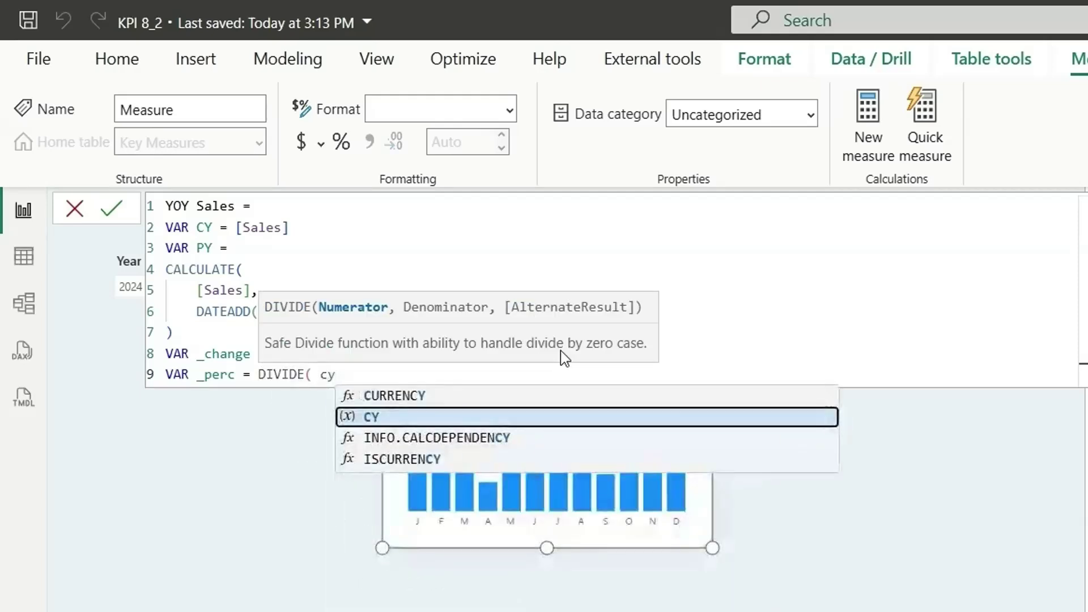
key(Tab)
text(- py)
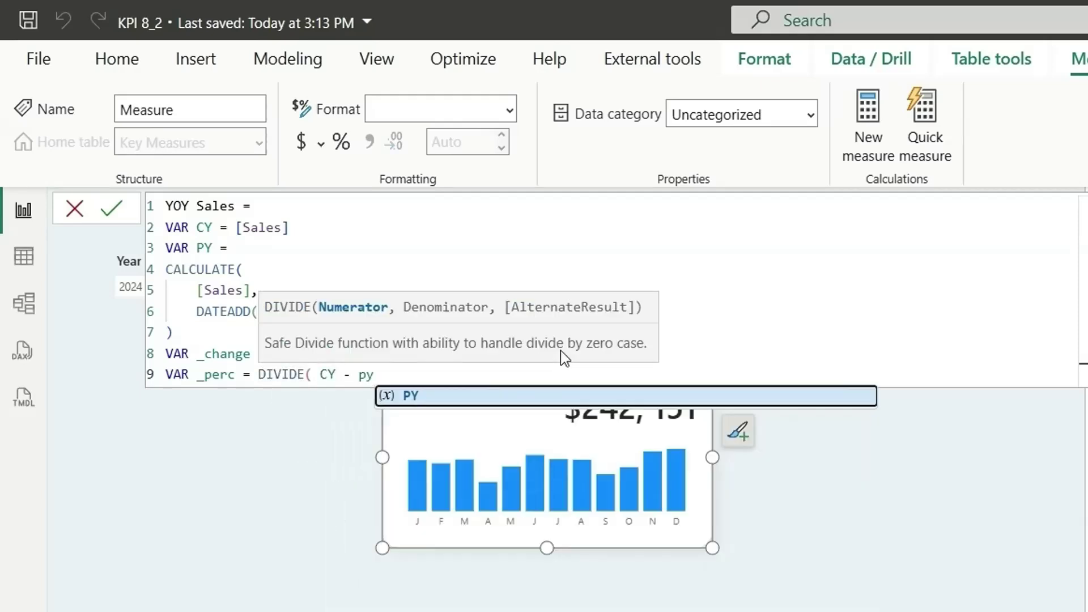
key(Tab)
text(, PY ))
key(Return)
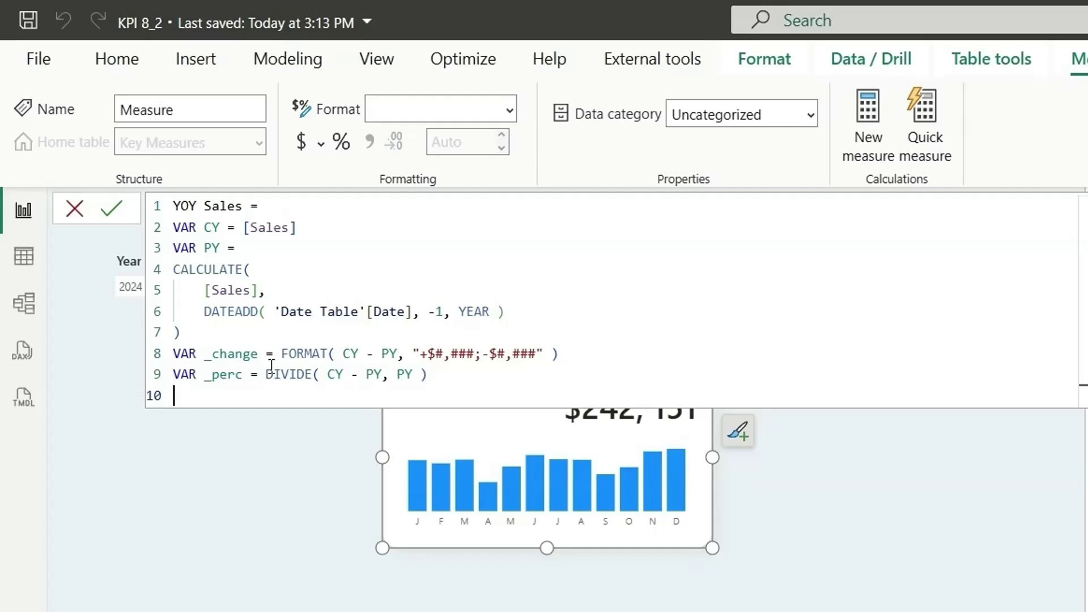
Declare a variable _format that starts a FORMAT function with _perc as its value.
text(VAR _format = FORMAT( [perc)
key(BackSpace)
key(BackSpace)
key(BackSpace)
key(BackSpace)
key(BackSpace)
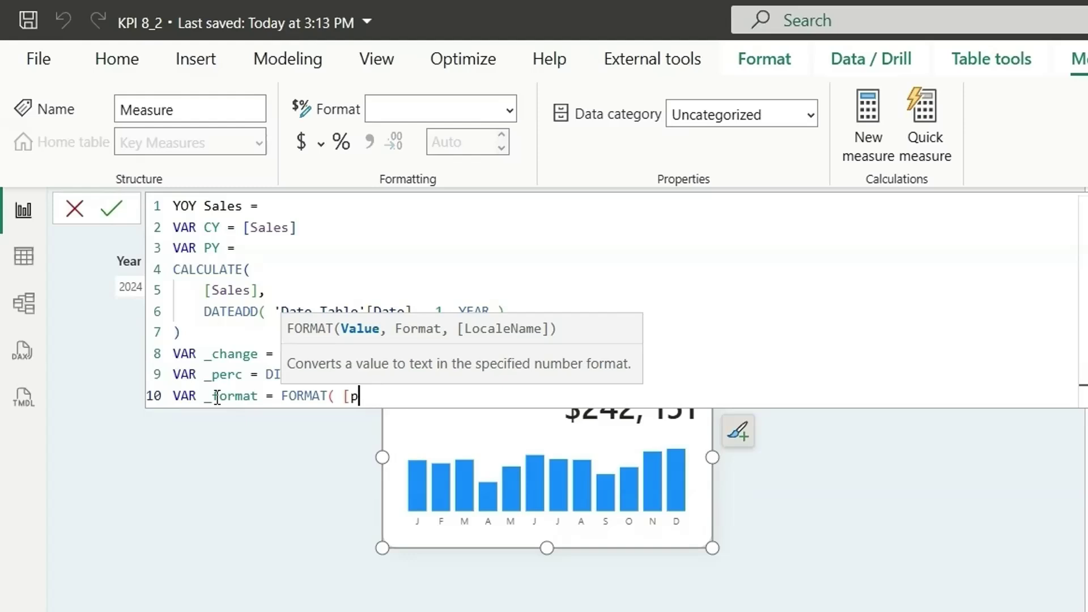
text(perc)
key(Up)
key(Up)
key(Up)
key(Tab)
text(, )
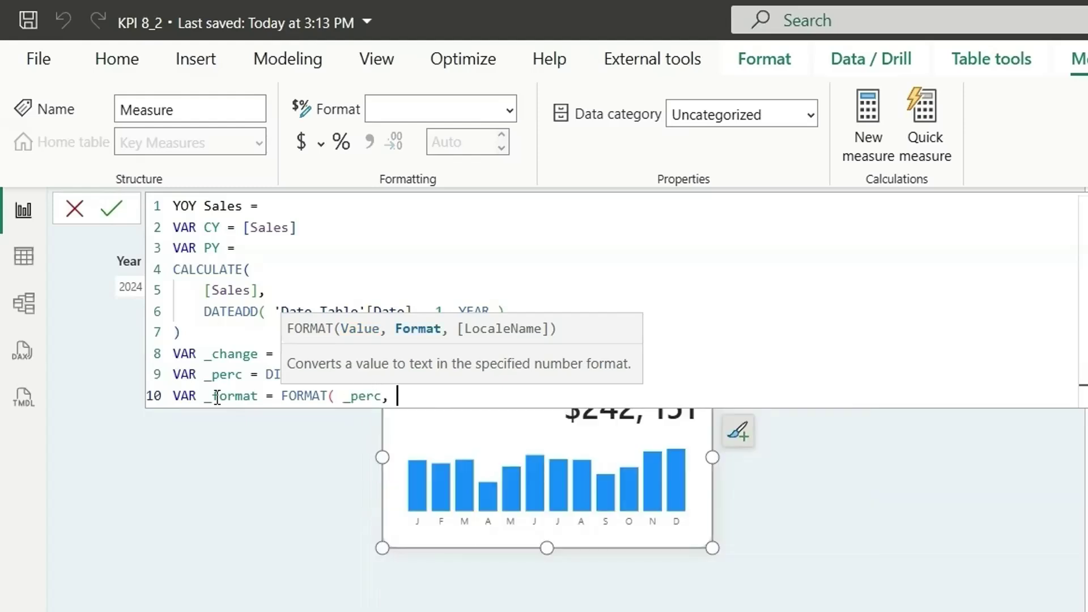
Complete the _format variable with the format string "0.0%;0.0%" and close the FORMAT function.
text("0.0%;0.0%")
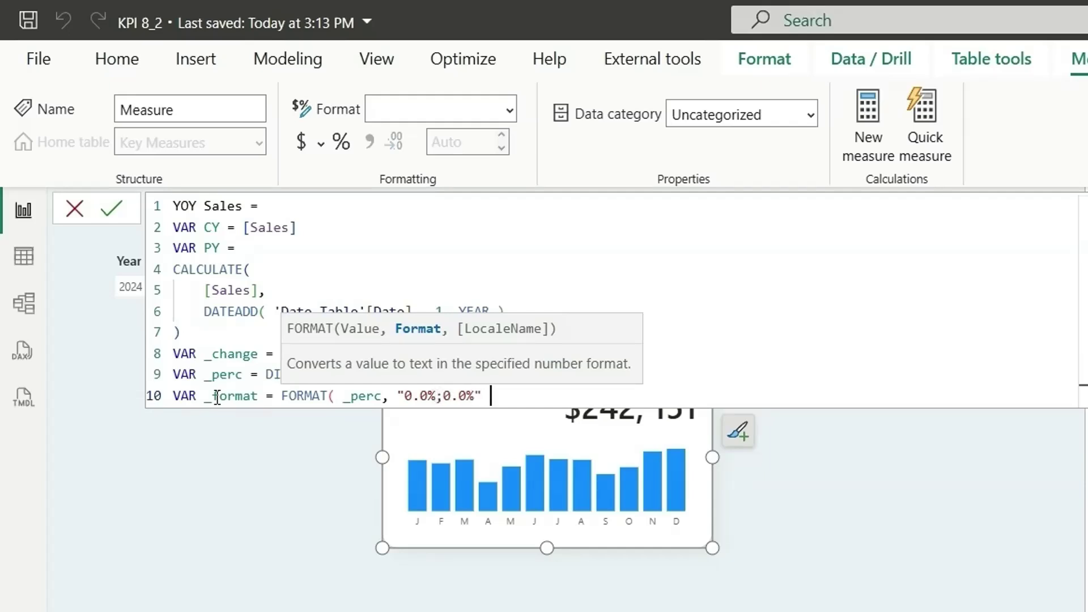
text( ))
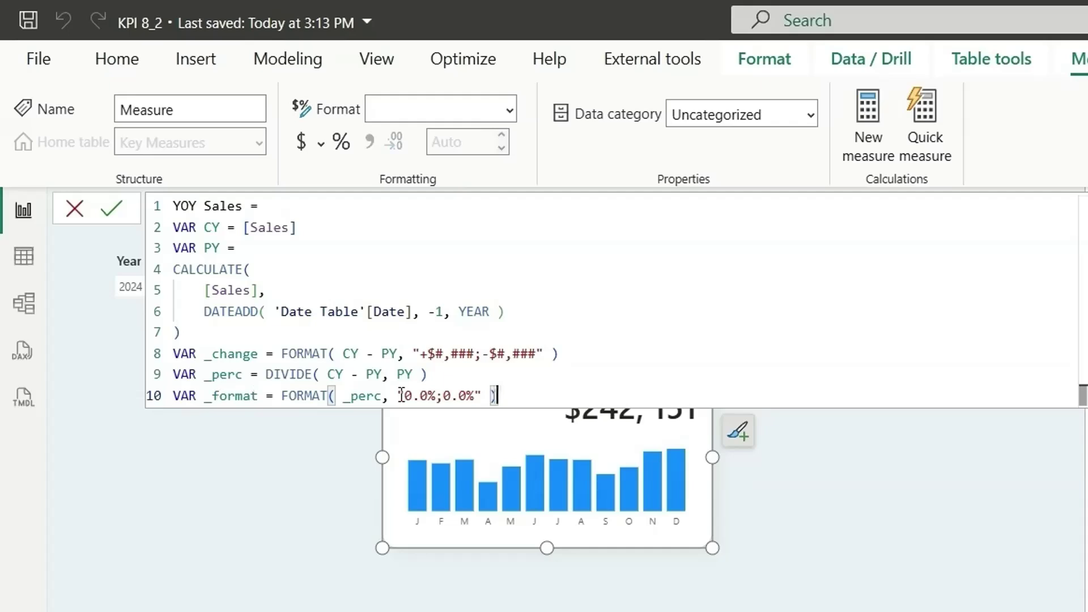
drag(397, 395, 468, 396)
click(467, 395)
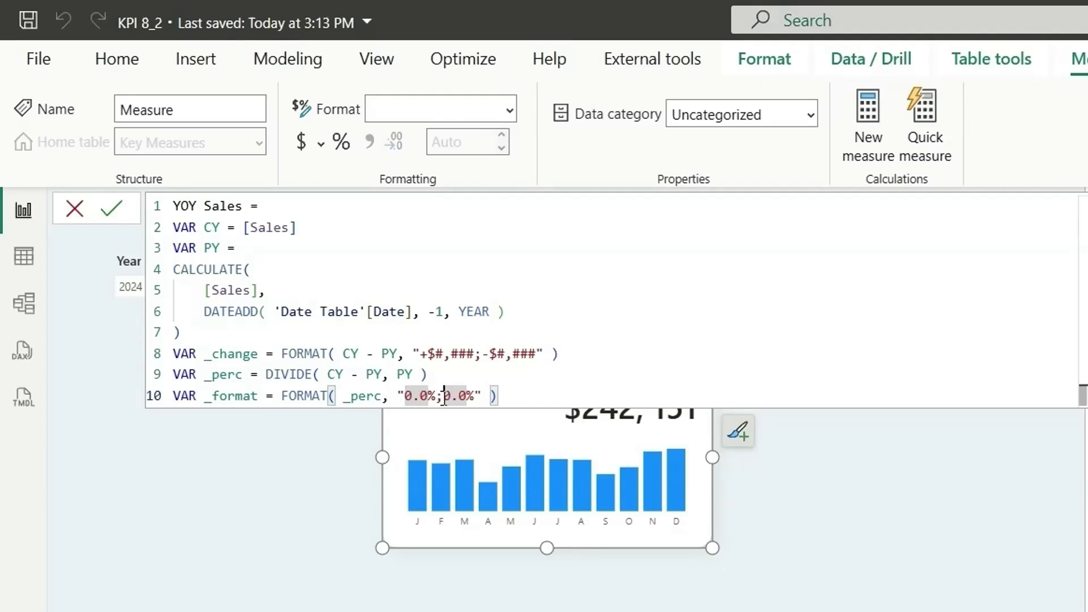
click(508, 398)
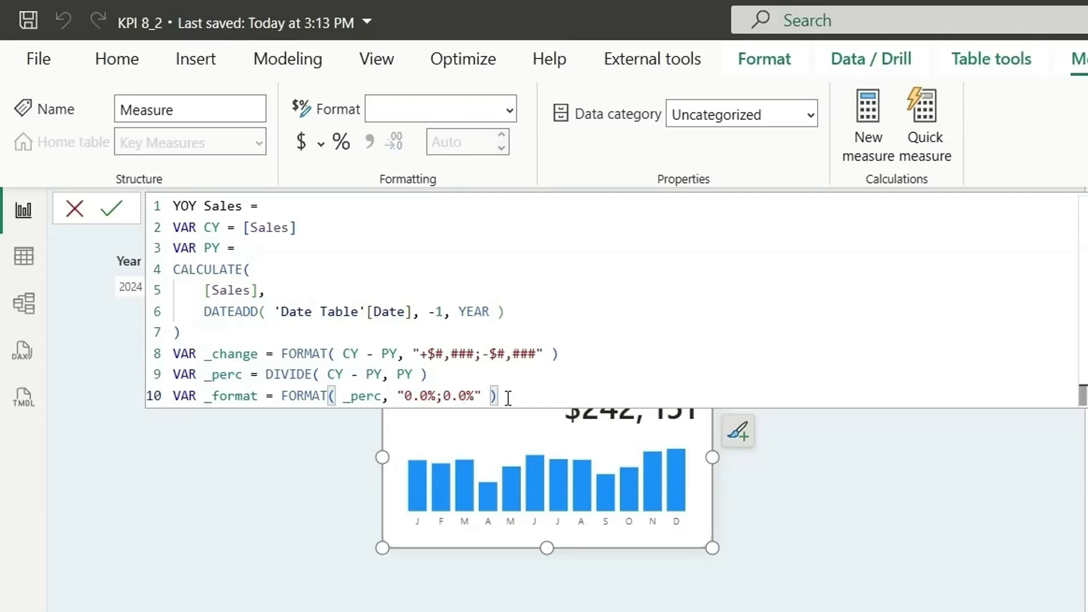
Declare a variable _condn with a multi-line IF function that tests _perc > 0.
key(shift+Return)
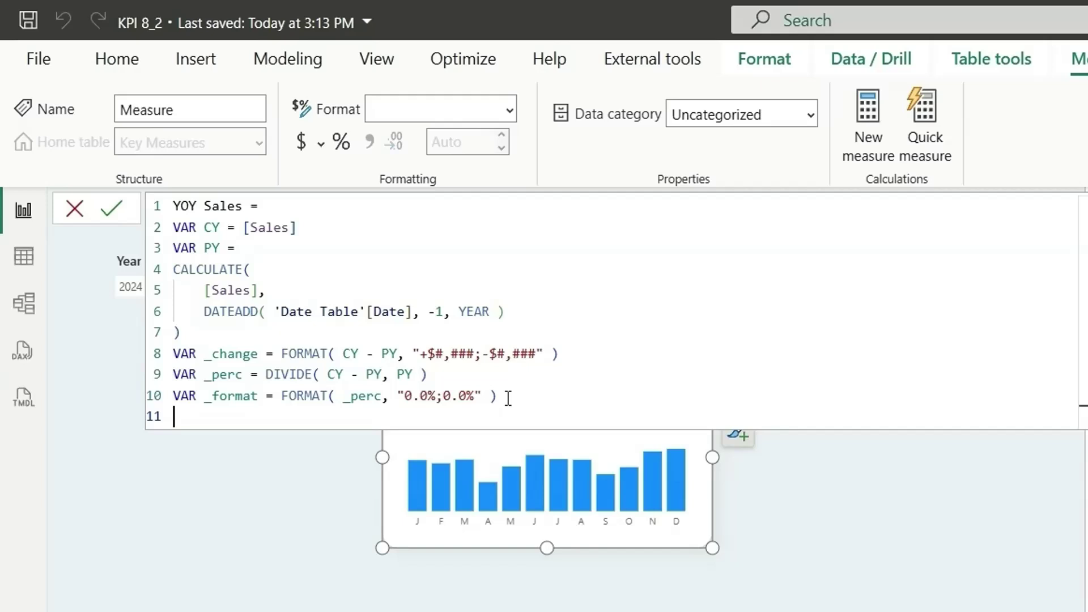
text(VAR _condn =)
key(shift+Return)
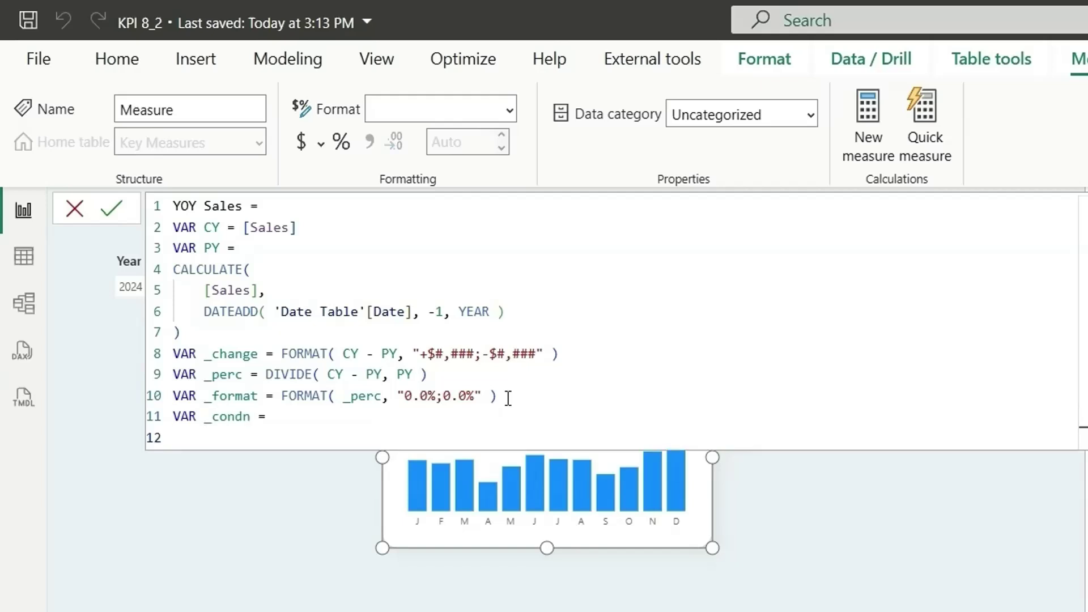
text(IF()
key(shift+Return)
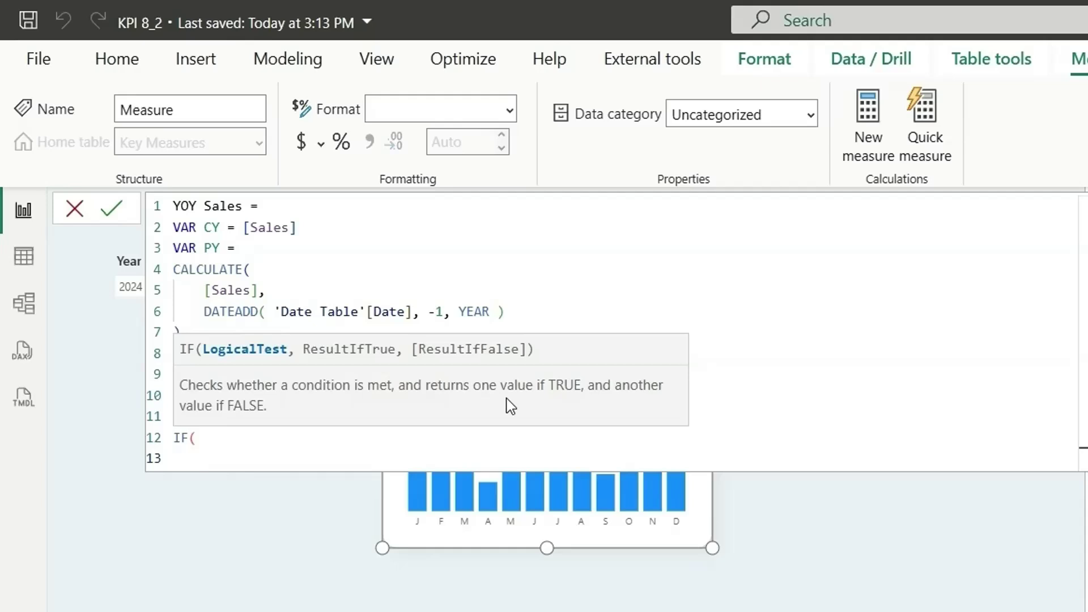
text(perc)
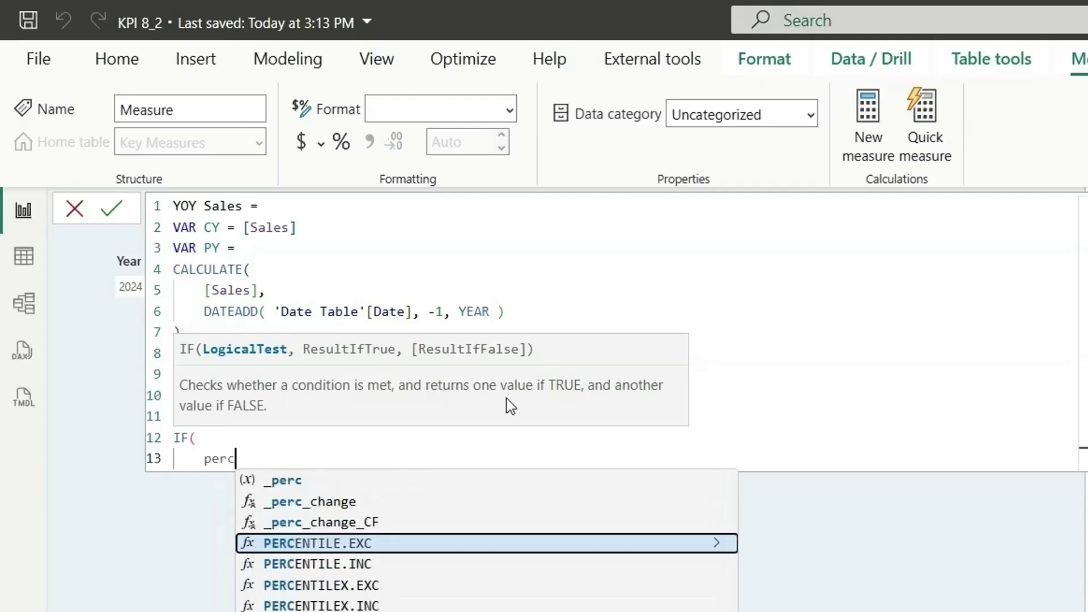
key(Up)
key(Up)
key(Up)
key(Tab)
text(> 0,)
key(shift+Return)
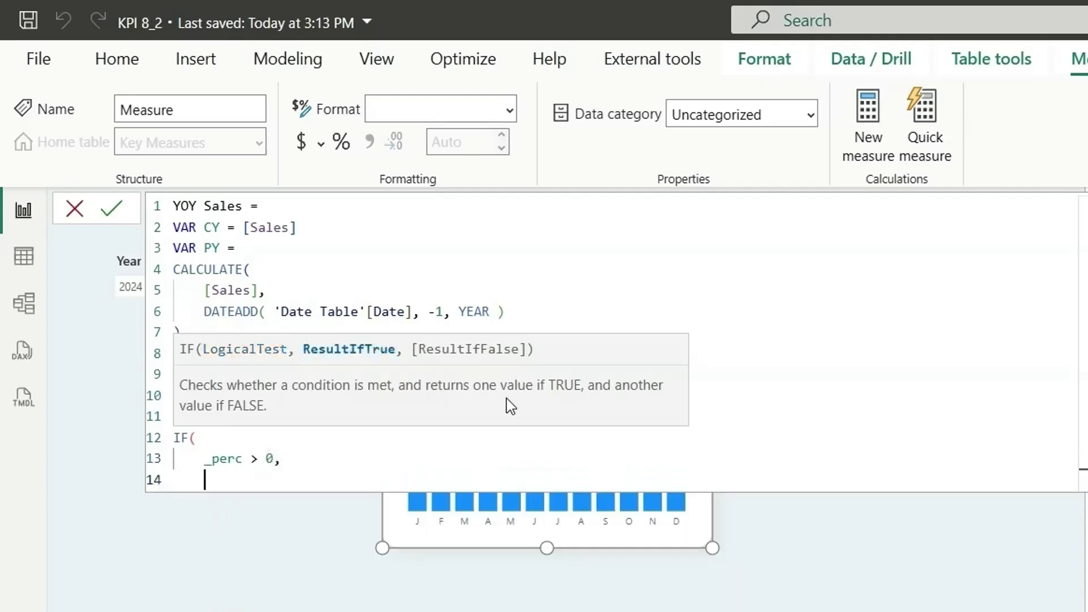
Begin the IF's true result with UNICHAR(129029) joined to _format.
text(uni)
key(Tab)
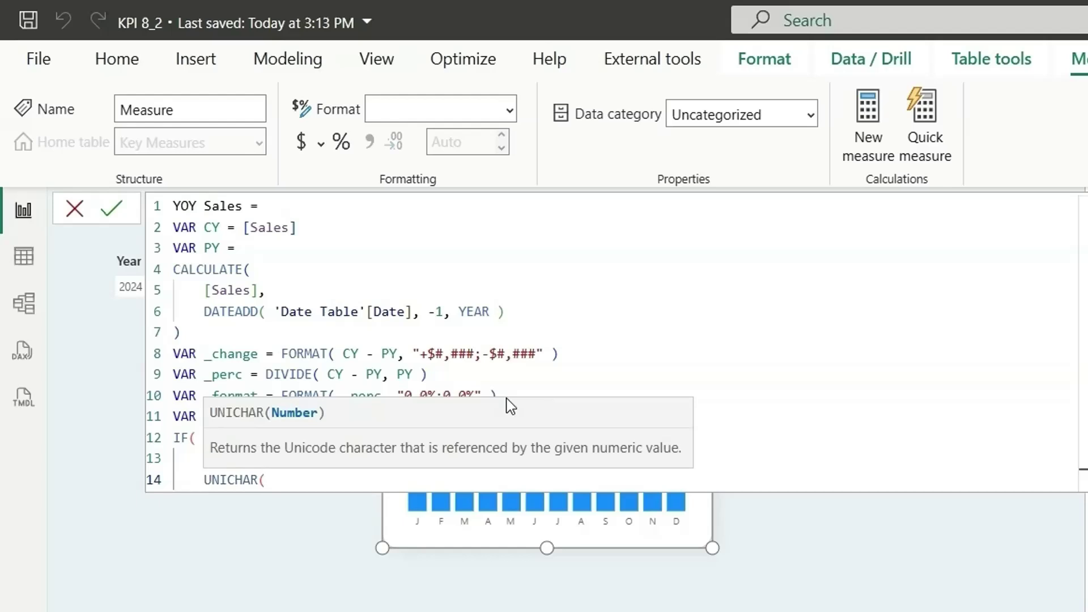
text(129029))
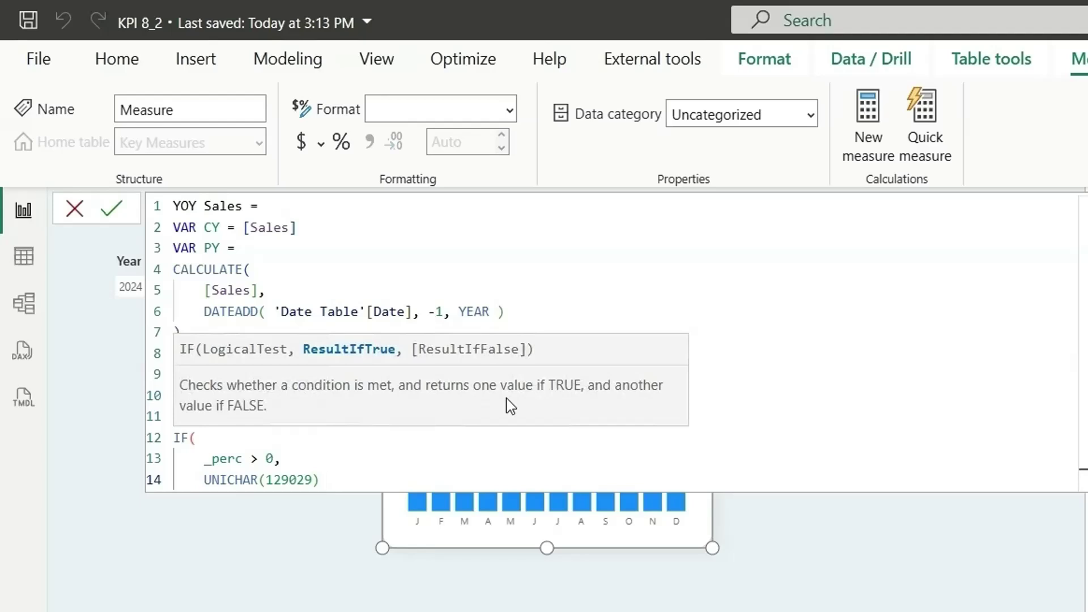
text( &)
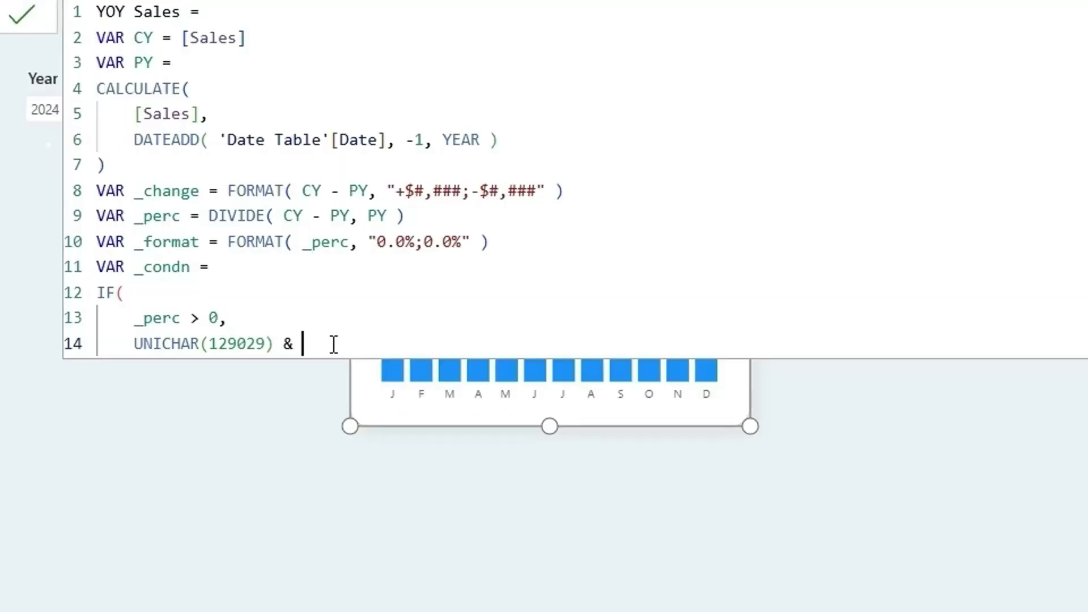
text(_format &)
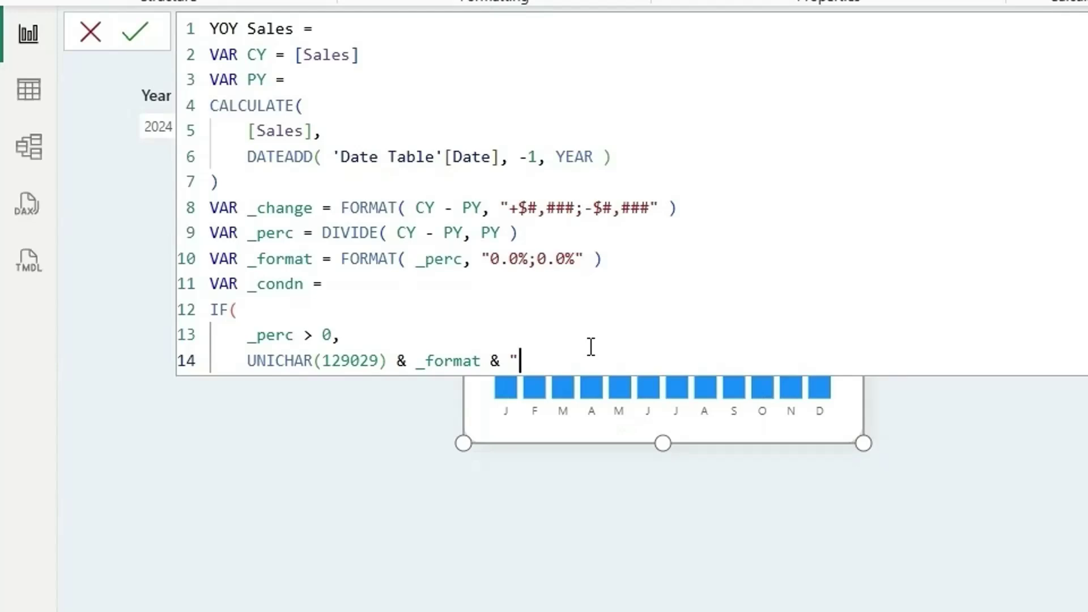
Append "(" & _change & " from previous year)" to the IF's true result and end that argument with a comma.
text(()
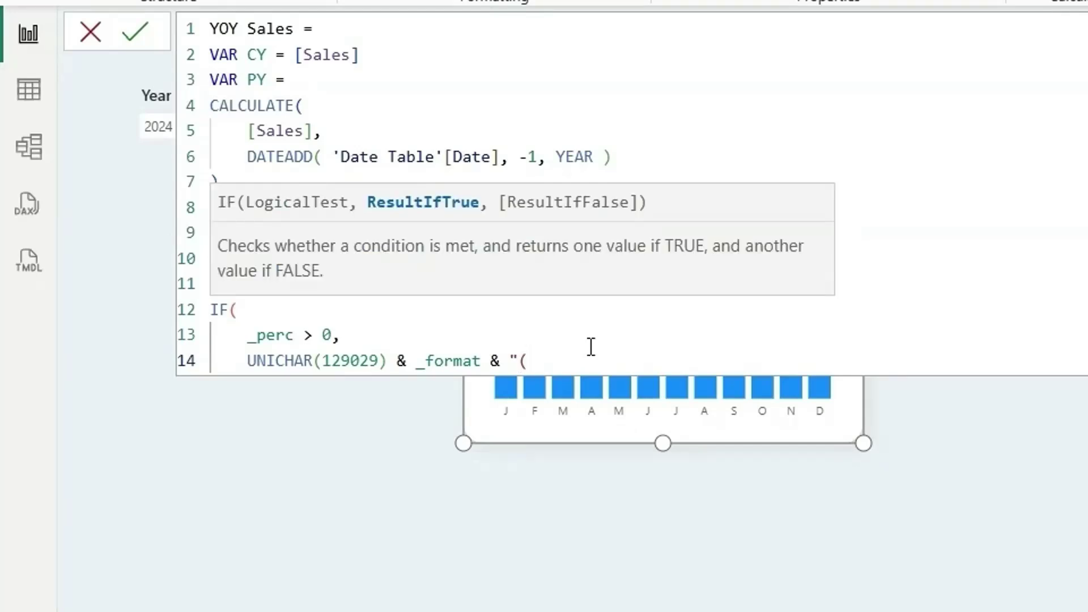
key(BackSpace)
text(" & _ch)
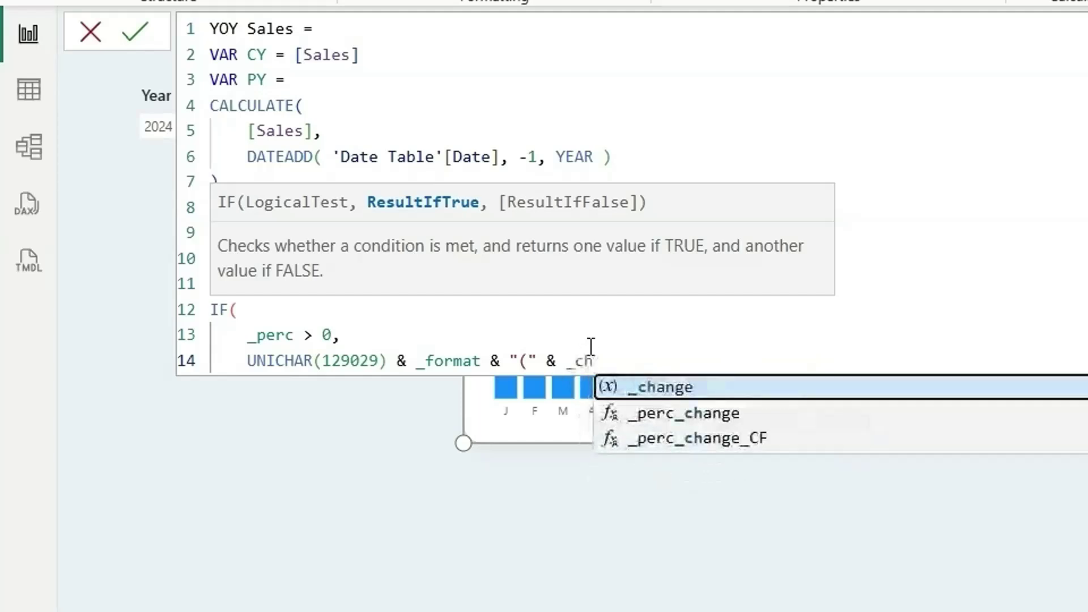
key(Tab)
text(& ")
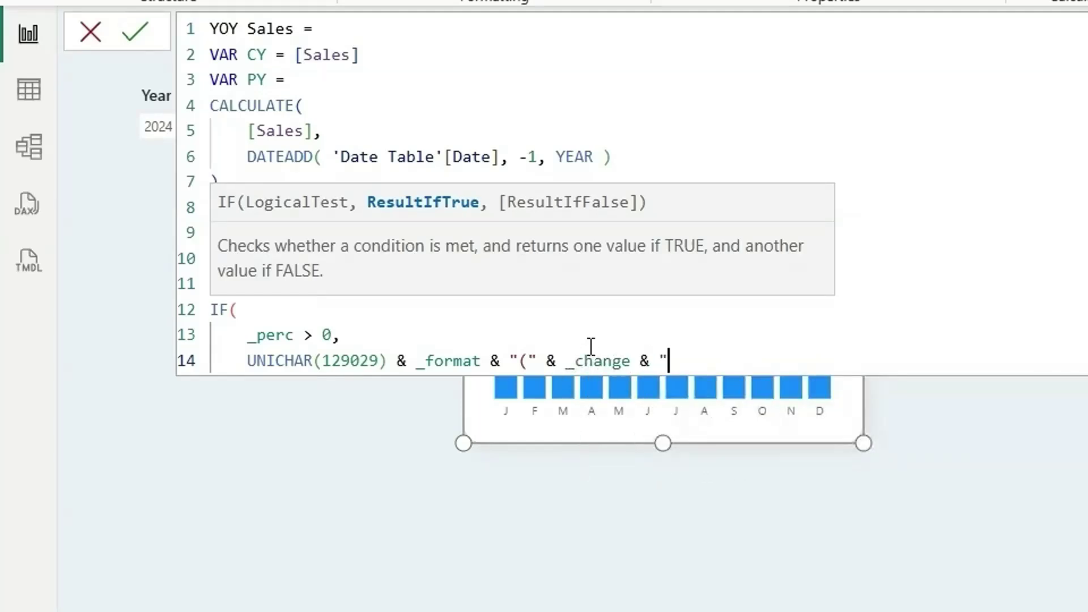
text( from previ)
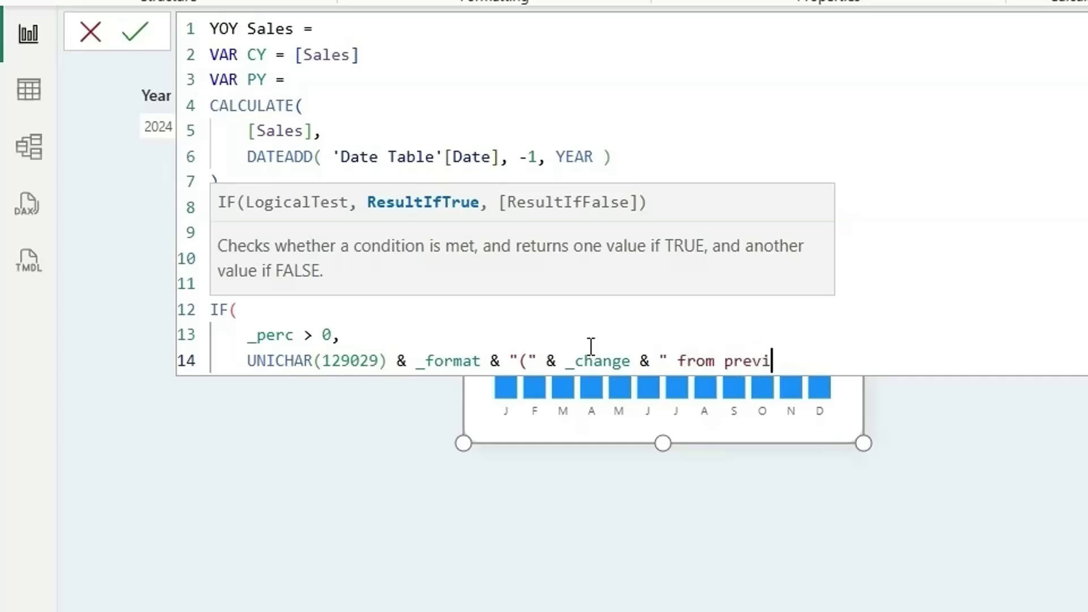
text(ous year)")
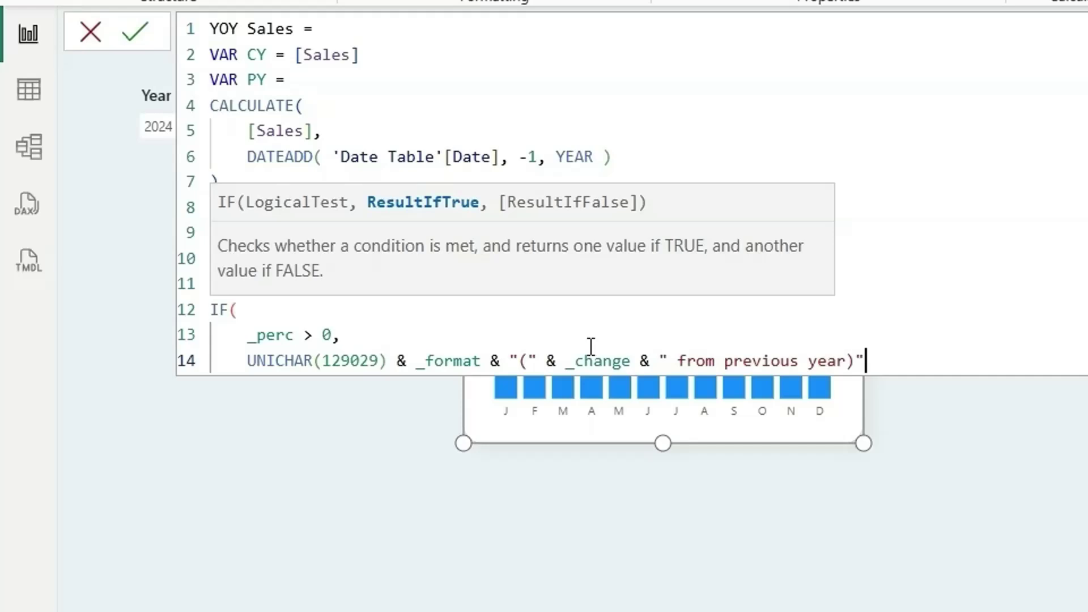
text(,)
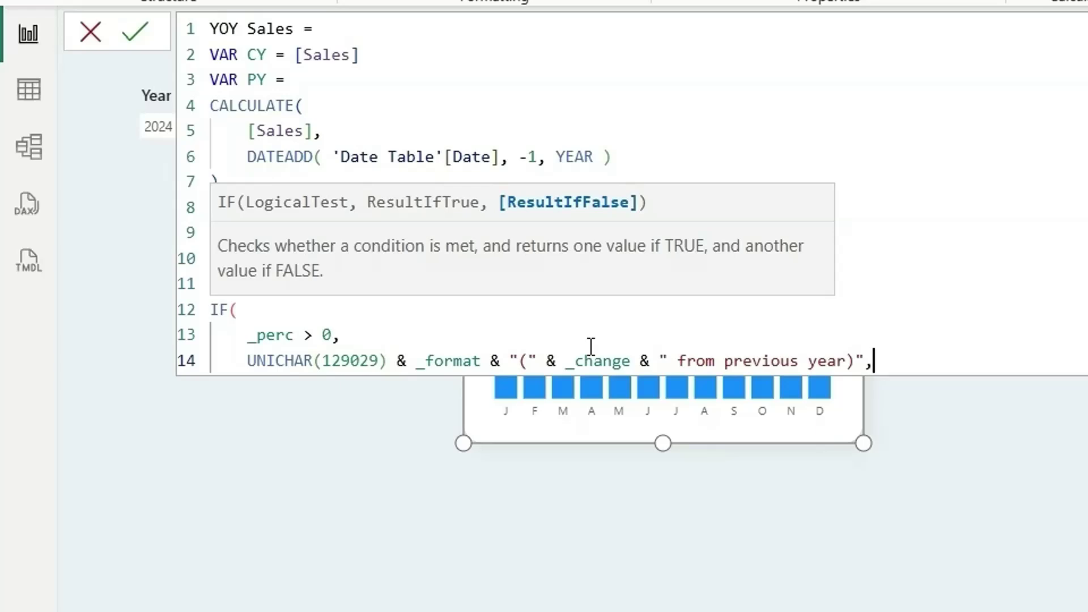
Duplicate the true-result line as the false result, without its trailing comma and with the UNICHAR code 129031.
key(shift+alt+Down)
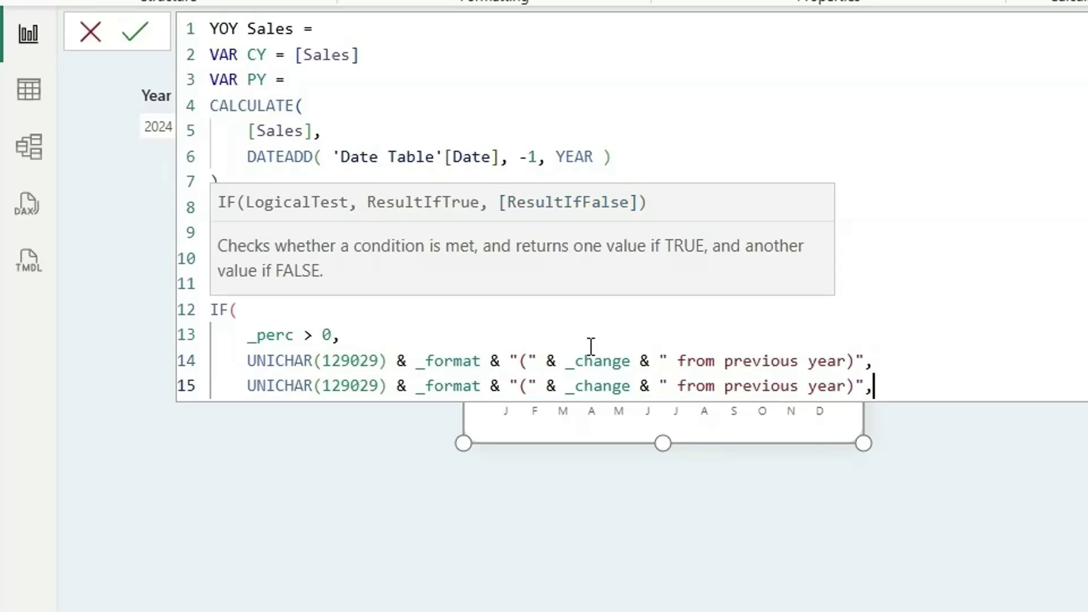
key(BackSpace)
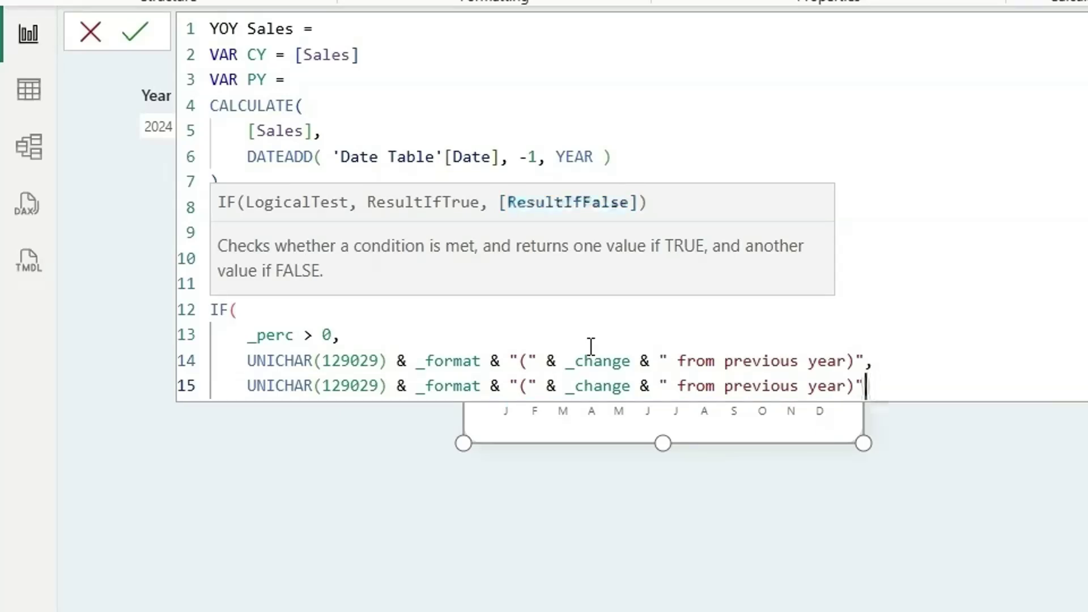
click(380, 387)
key(BackSpace)
key(BackSpace)
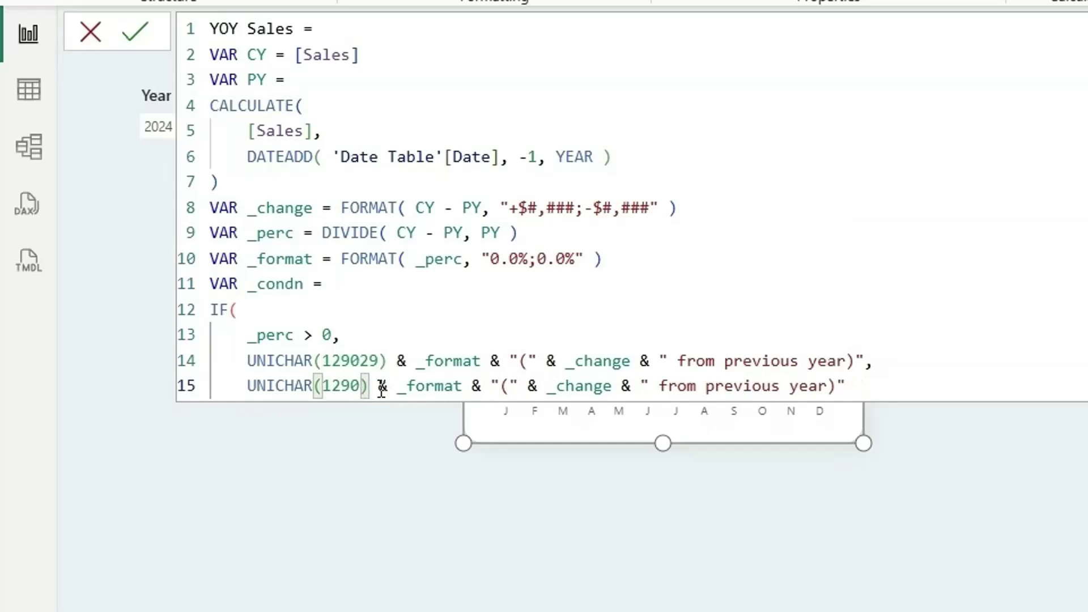
text(31)
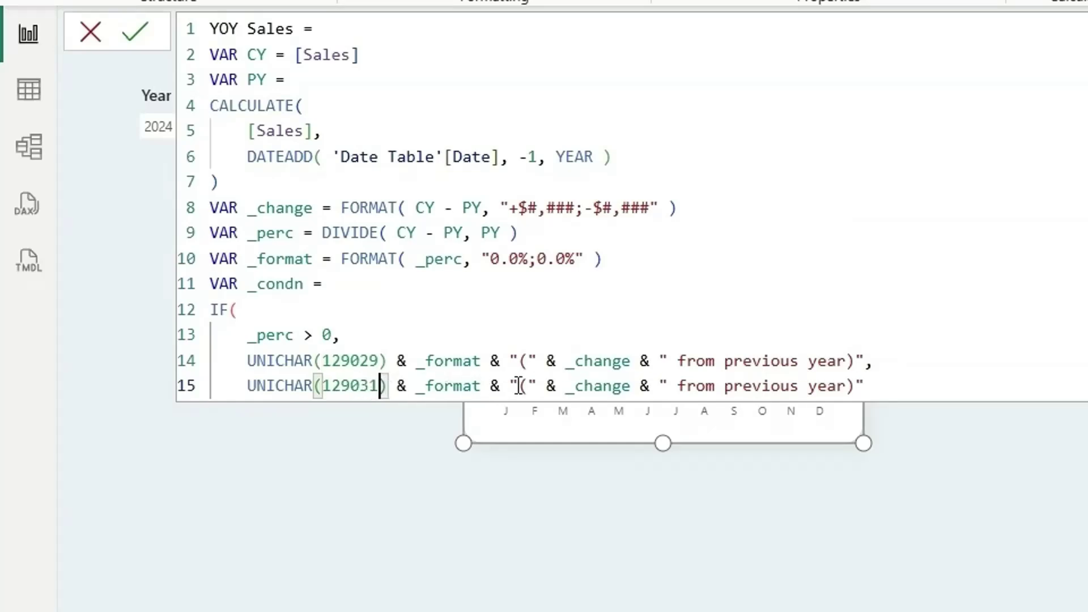
Close the IF function, return _condn, and commit the YOY Sales measure.
click(893, 383)
key(Return)
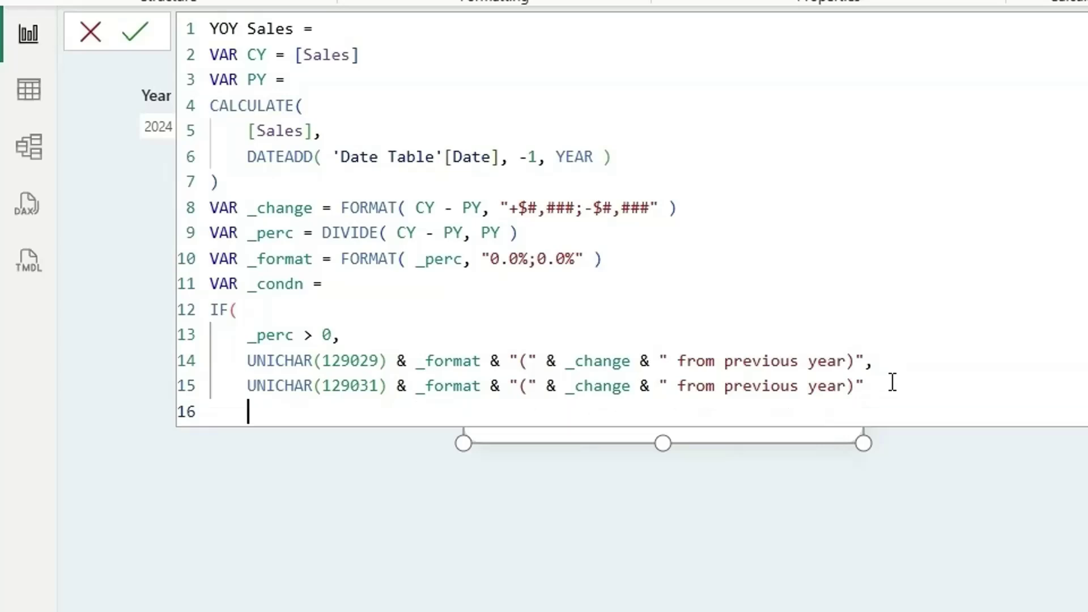
text())
key(Return)
text(RETURN)
key(Return)
text(condn)
key(Tab)
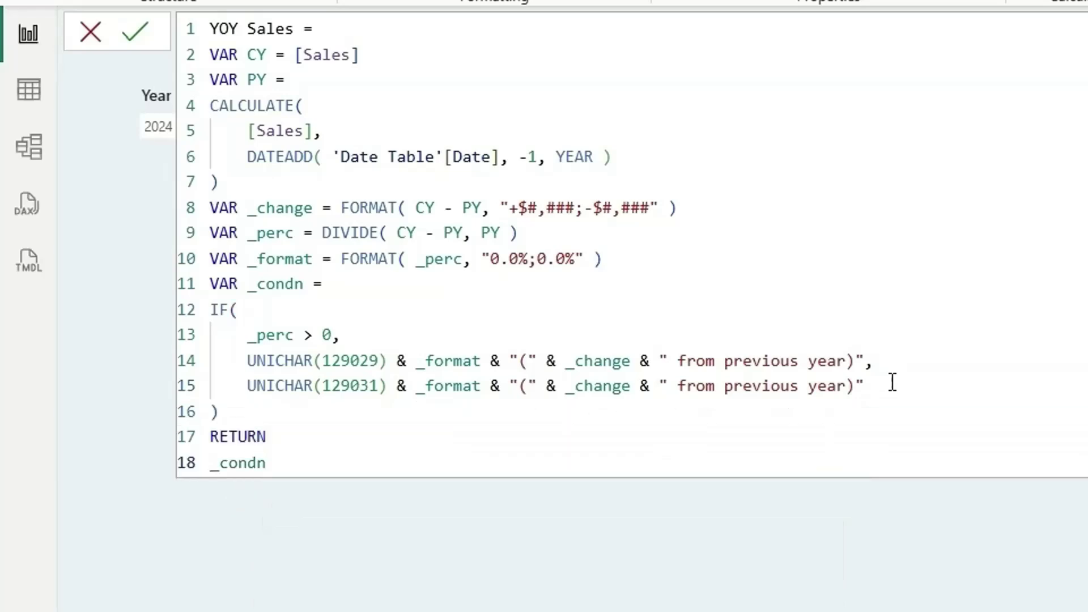
key(Return)
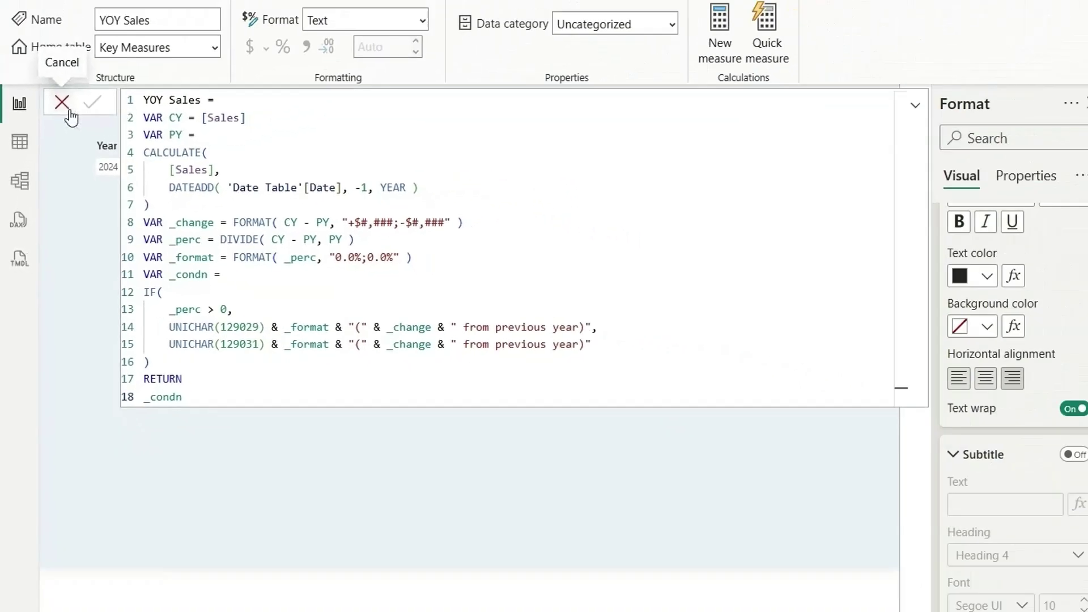
click(101, 41)
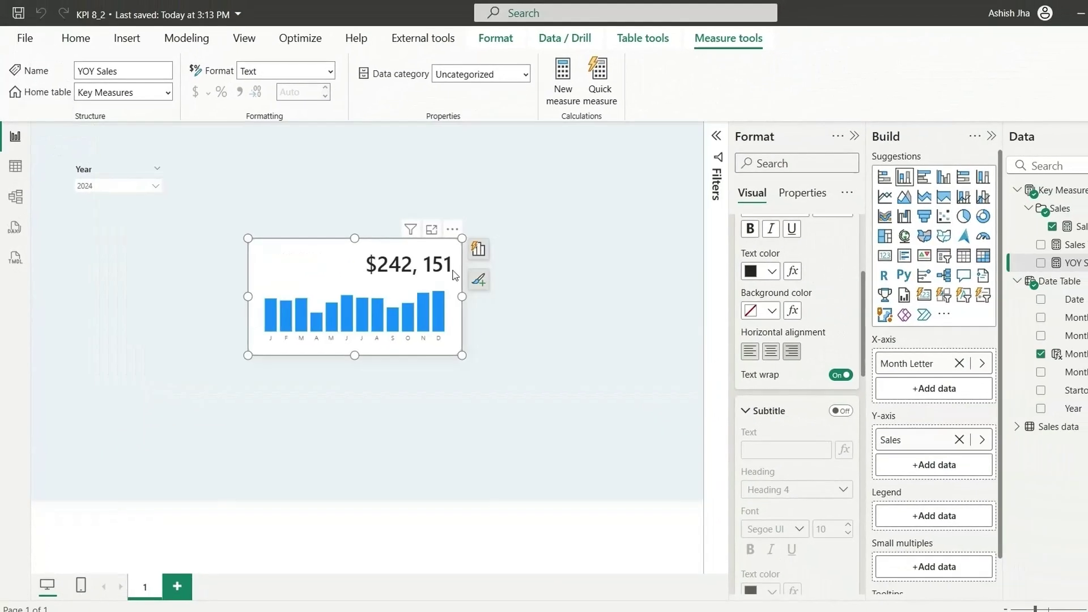
Turn on the column chart's subtitle, base its text on the YOY Sales measure, and align it right.
click(839, 412)
click(844, 450)
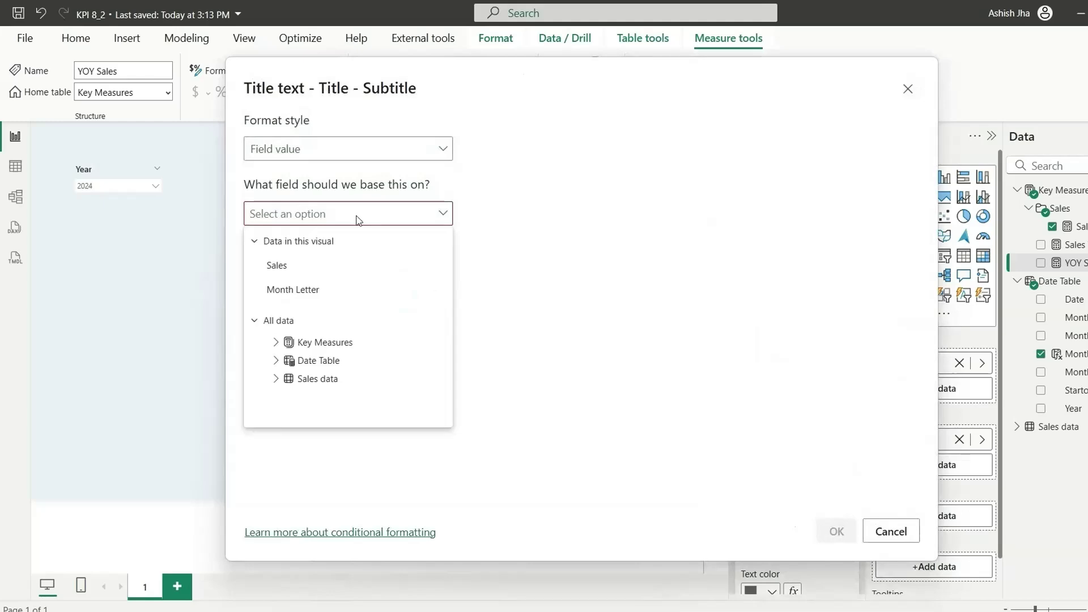
text(yoy)
click(350, 318)
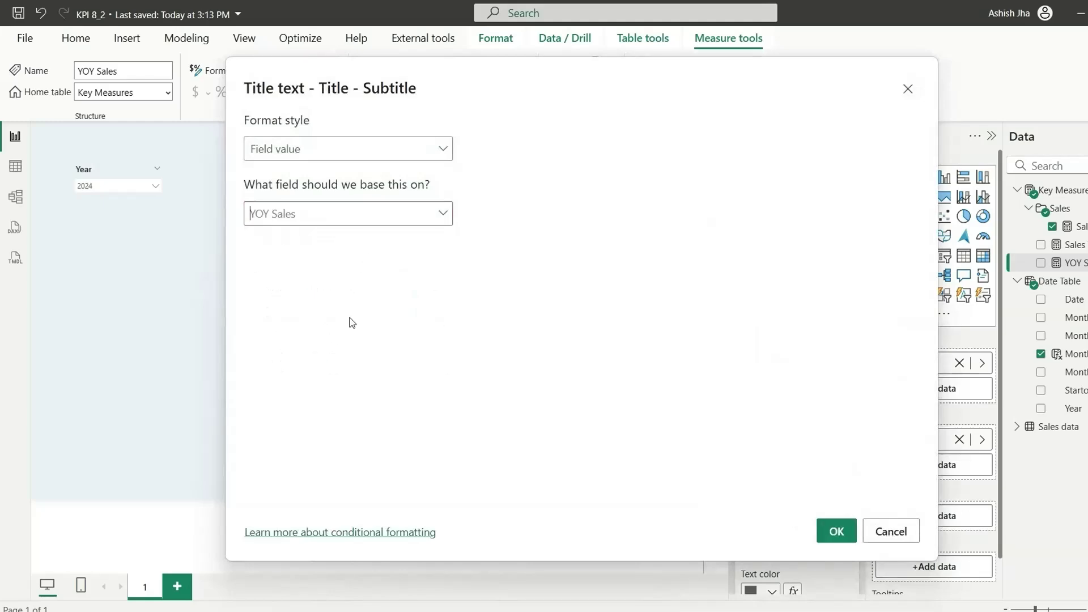
click(838, 535)
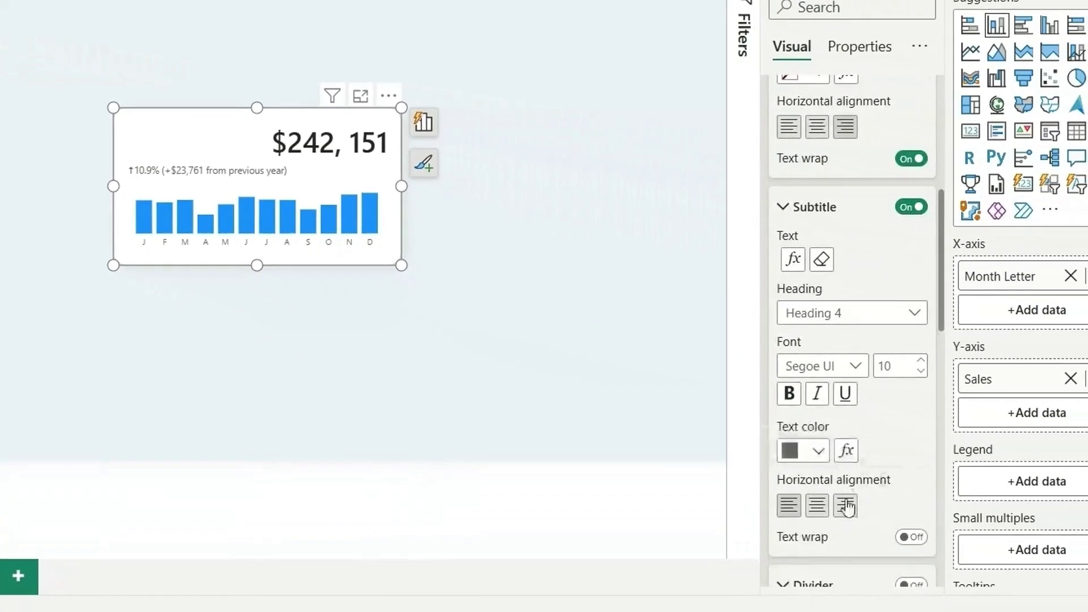
click(847, 505)
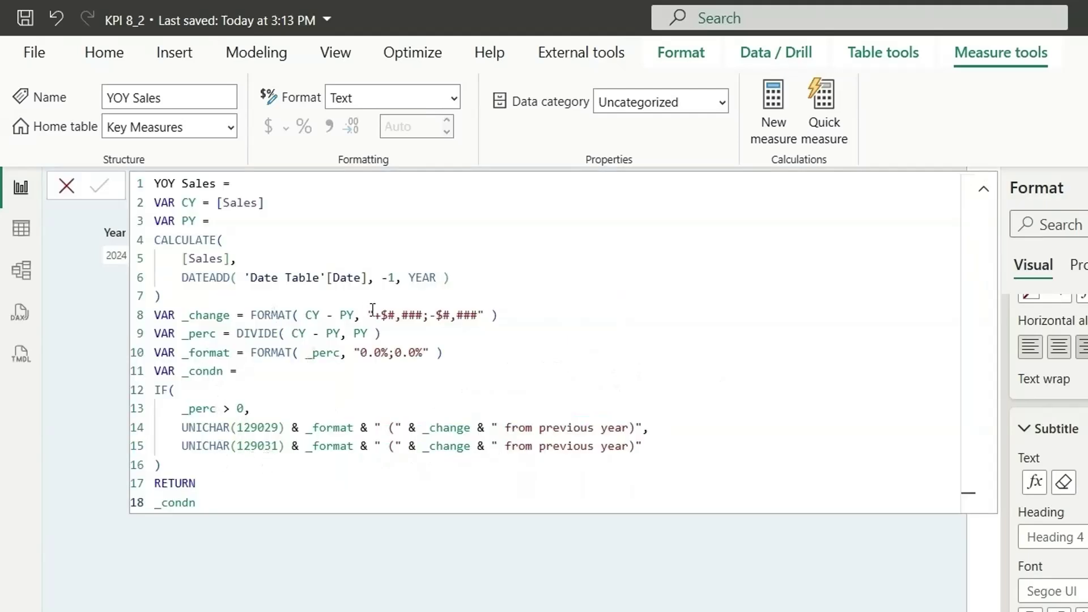
Create a measure named CF YOY Sales from the copied YOY Sales code, keeping only the CY, PY and _perc variables.
click(775, 122)
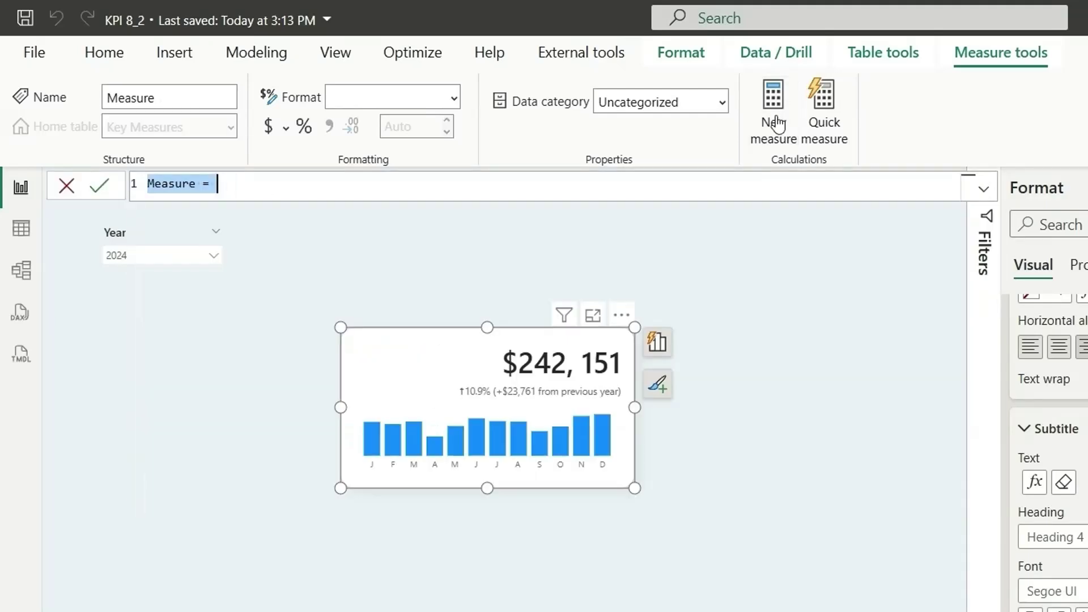
key(ctrl+v)
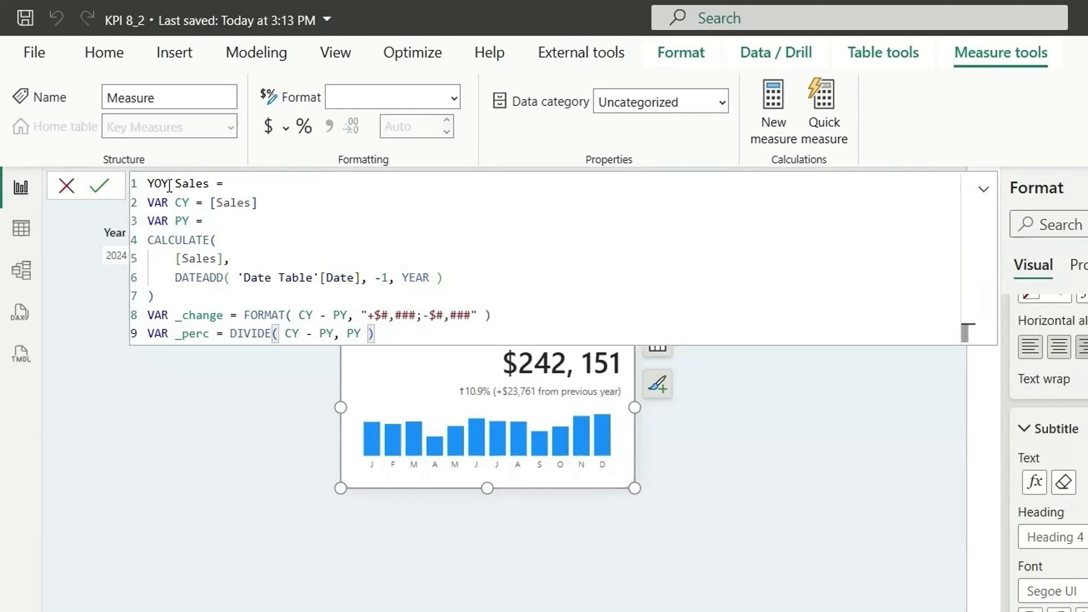
double_click(155, 184)
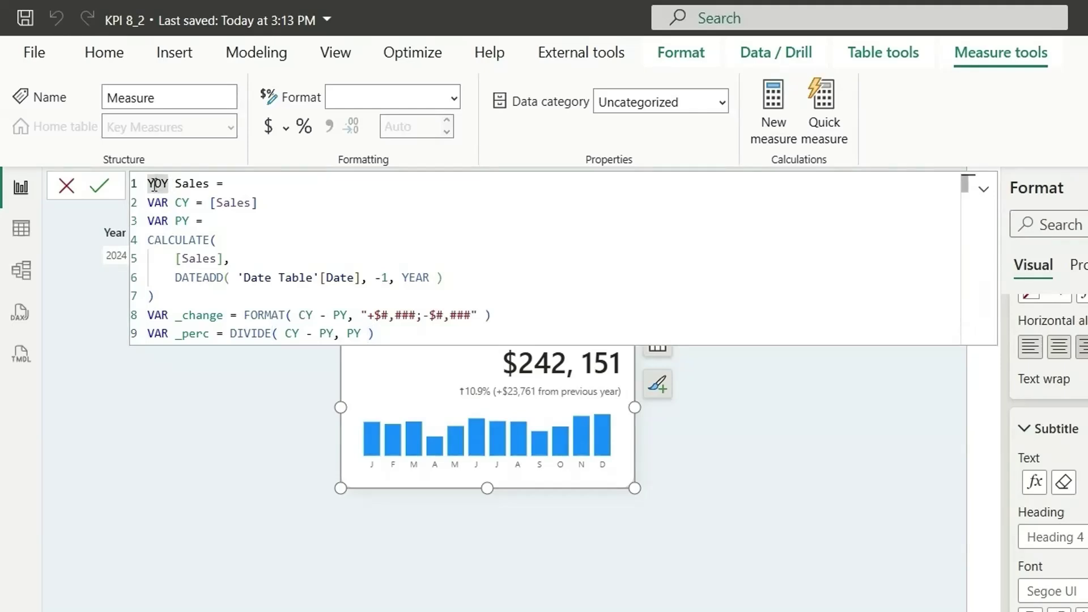
text(CF)
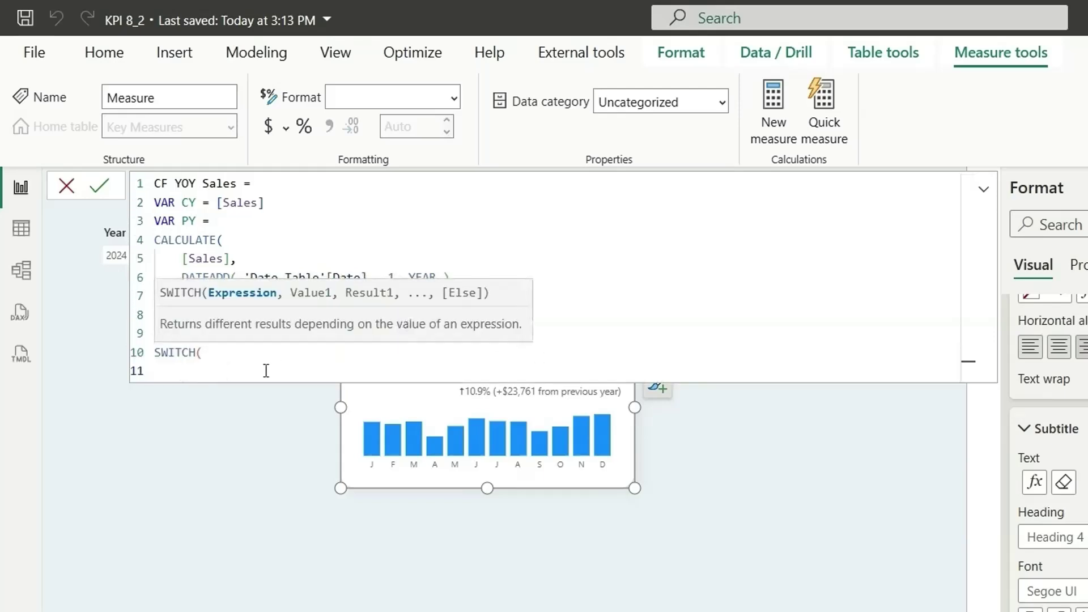
Give the returned SWITCH a TRUE() expression and a first condition of _perc > 0 resulting in "Green".
text(tru)
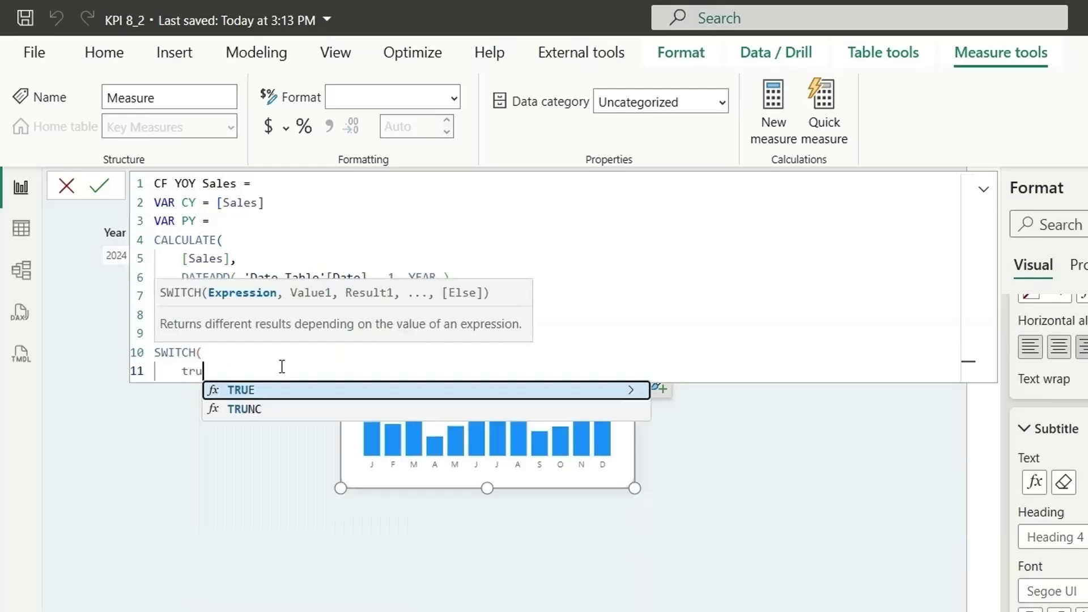
key(Tab)
text(,)
key(Return)
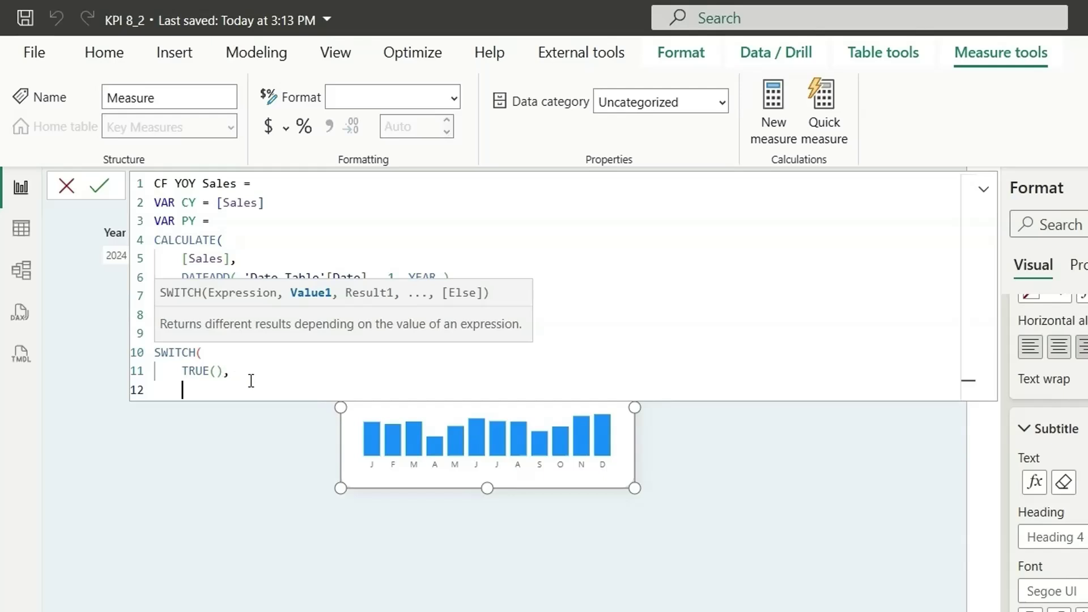
text(_perc > 0, )
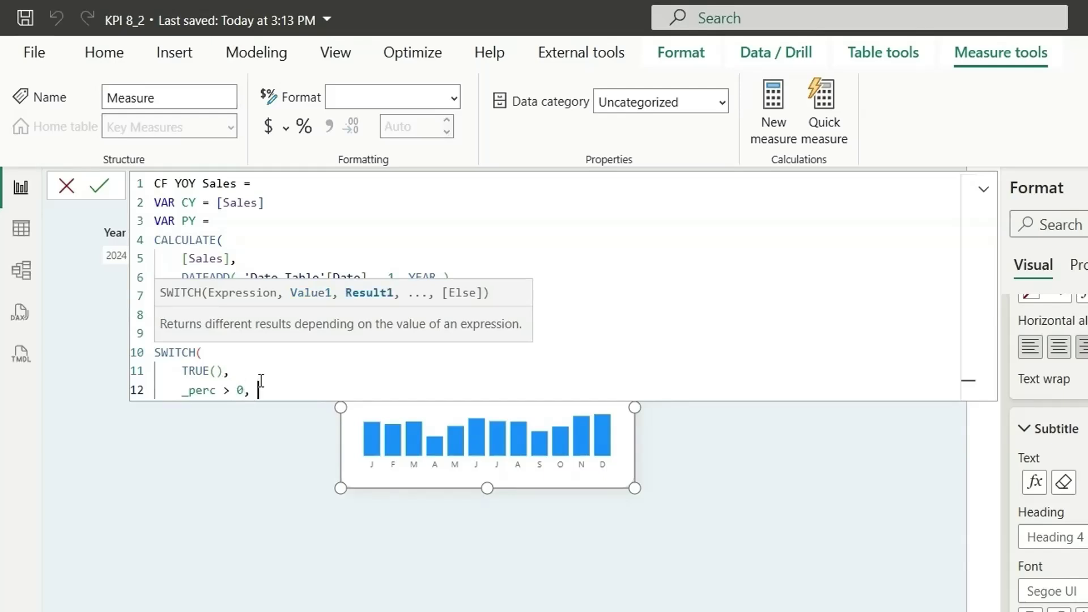
text("Green",)
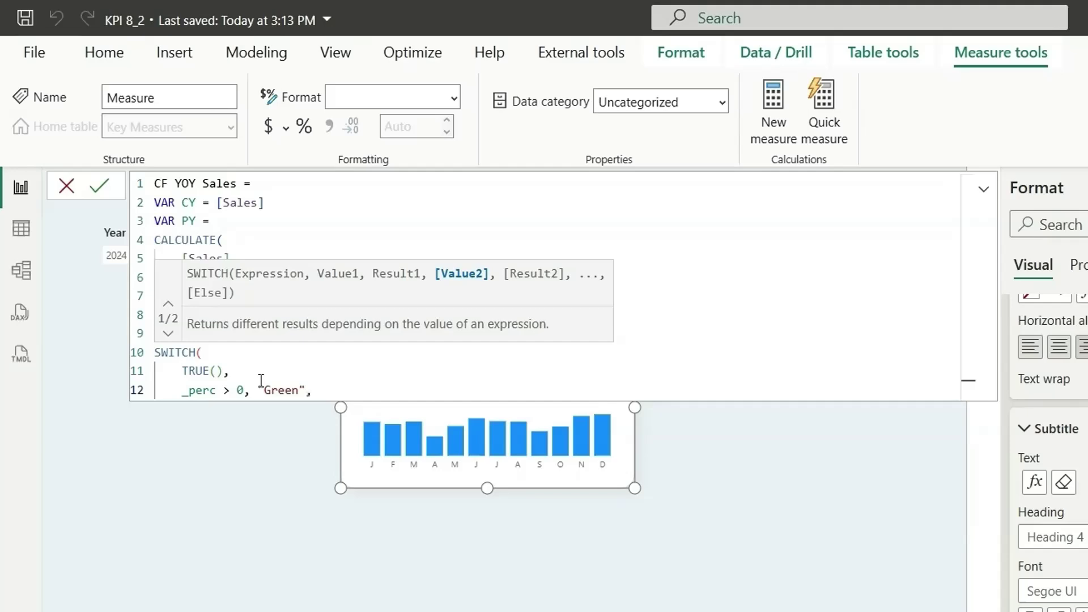
Duplicate the "Green" condition line and change the copy to _perc < 0 with "Red" as its result.
key(shift+alt+Down)
click(231, 408)
key(BackSpace)
text(<)
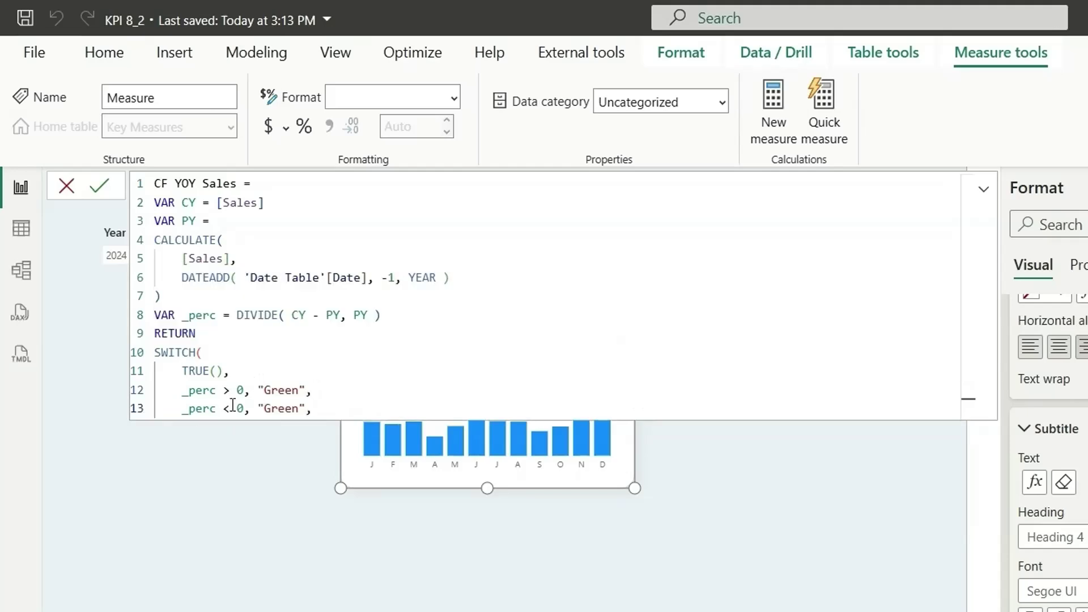
double_click(296, 408)
text(Red)
Add "Grey" as the SWITCH's default result, close the function, and commit the CF YOY Sales measure.
click(309, 408)
key(Return)
text("gre)
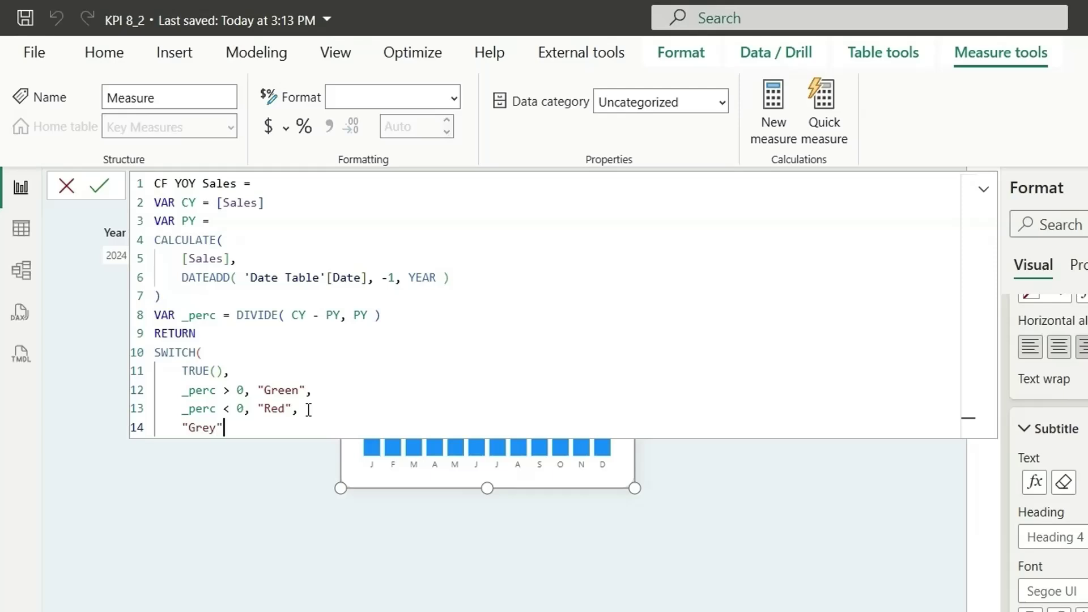
key(Return)
text())
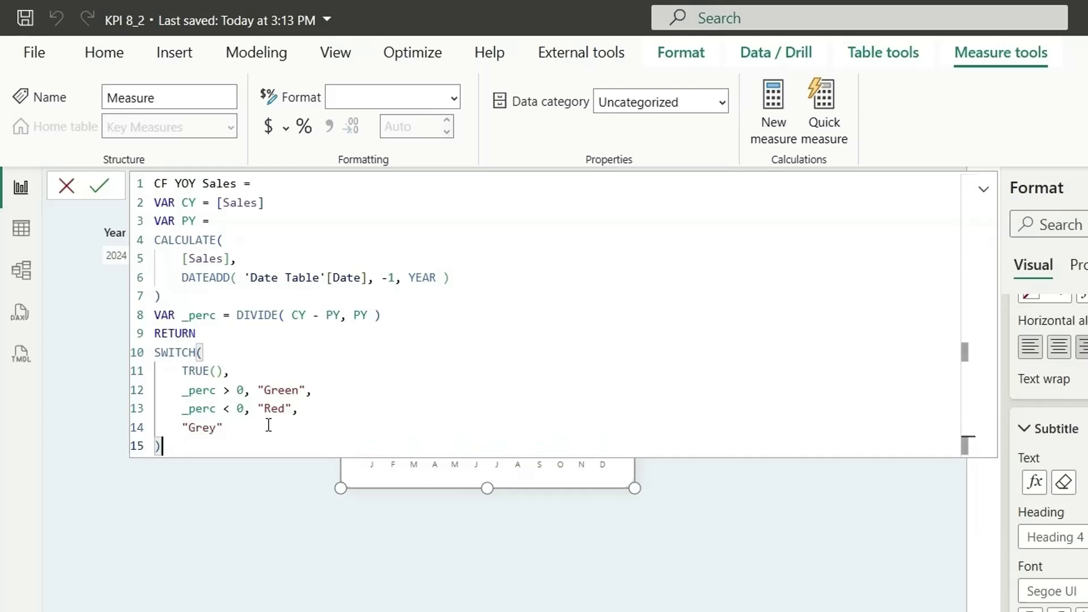
key(Return)
click(69, 189)
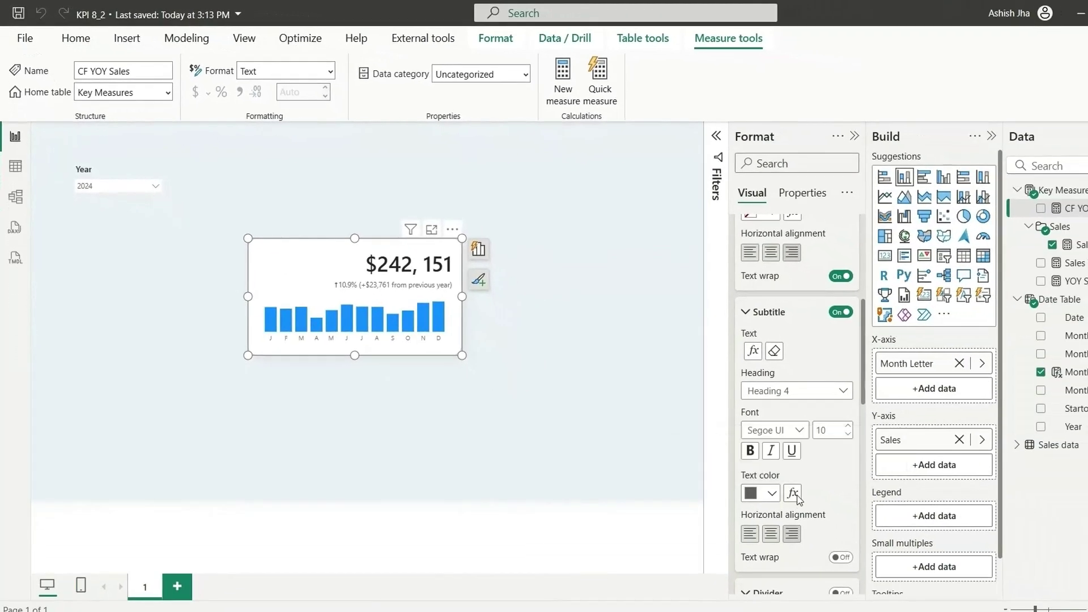
Set the subtitle's text color conditionally by field value, based on the CF YOY Sales measure.
click(794, 494)
click(345, 149)
click(330, 220)
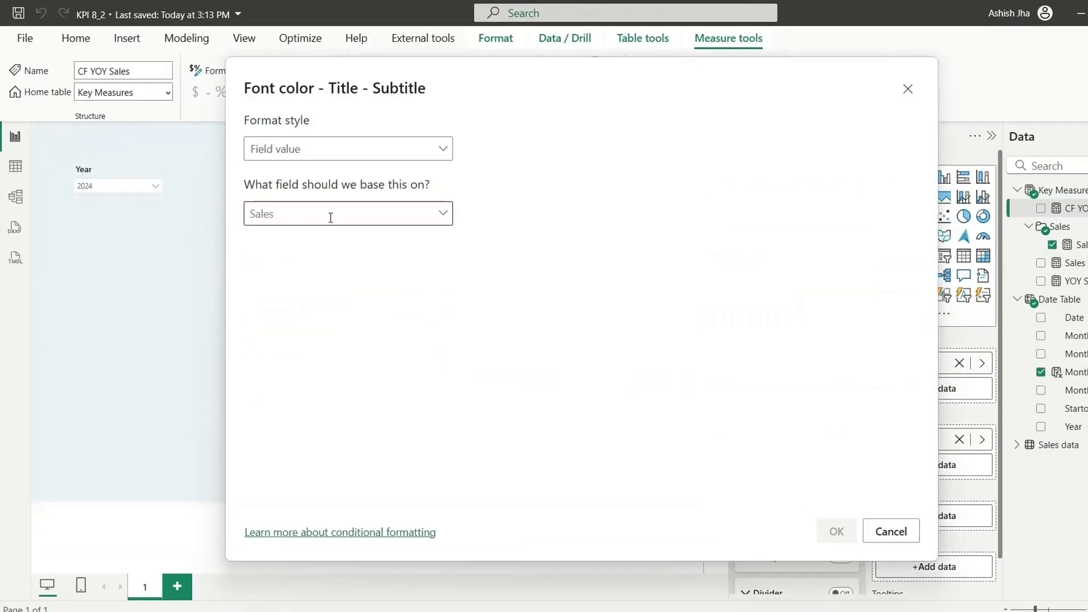
text(cf)
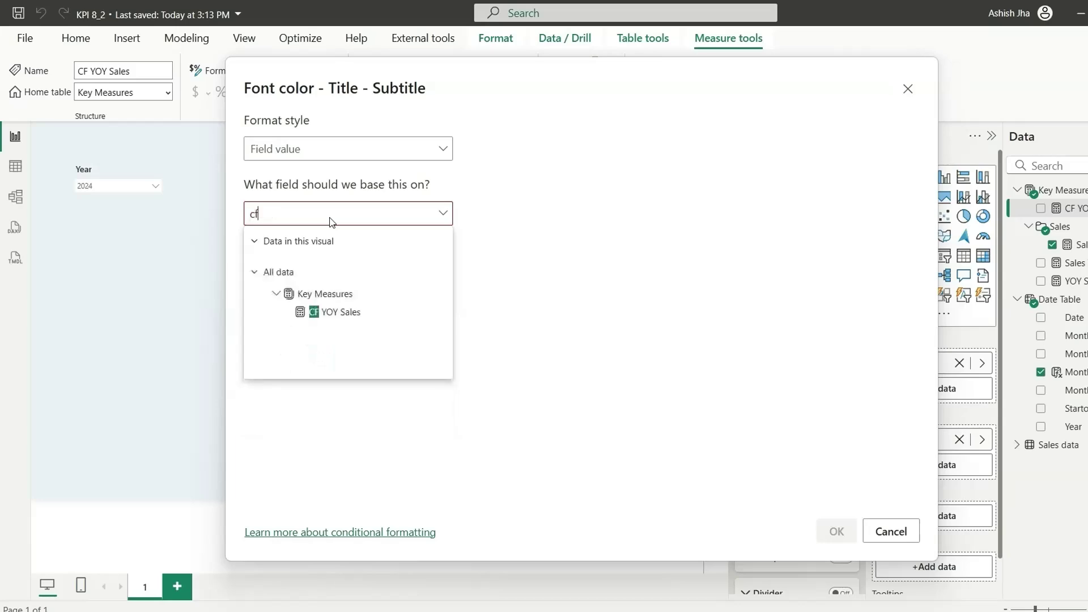
click(340, 312)
click(837, 531)
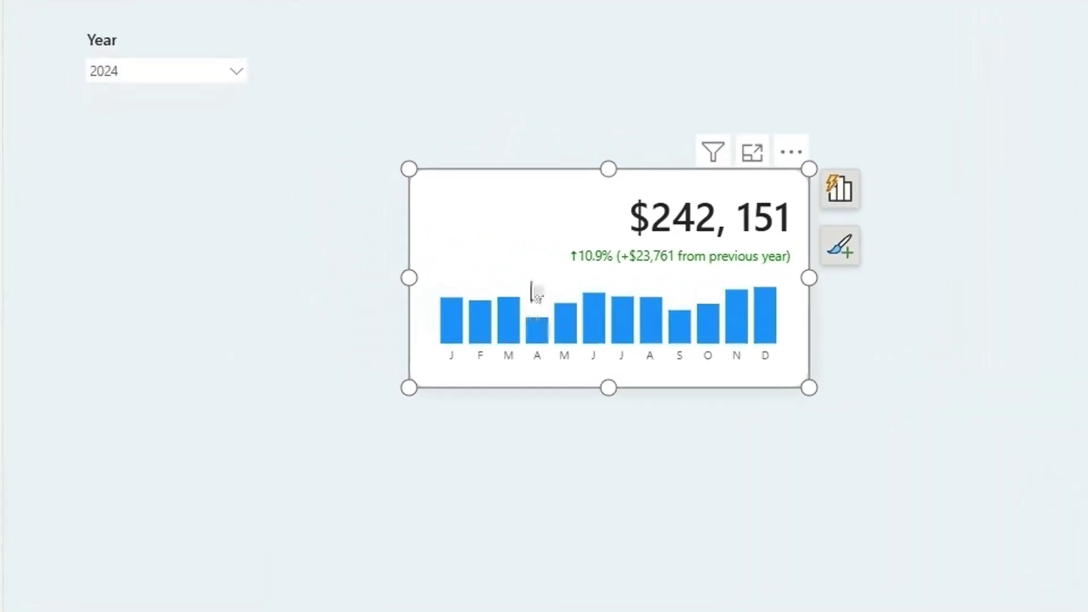
Create a new measure named CF Bars and declare a _maxval variable on its second line.
mouse_move(768, 320)
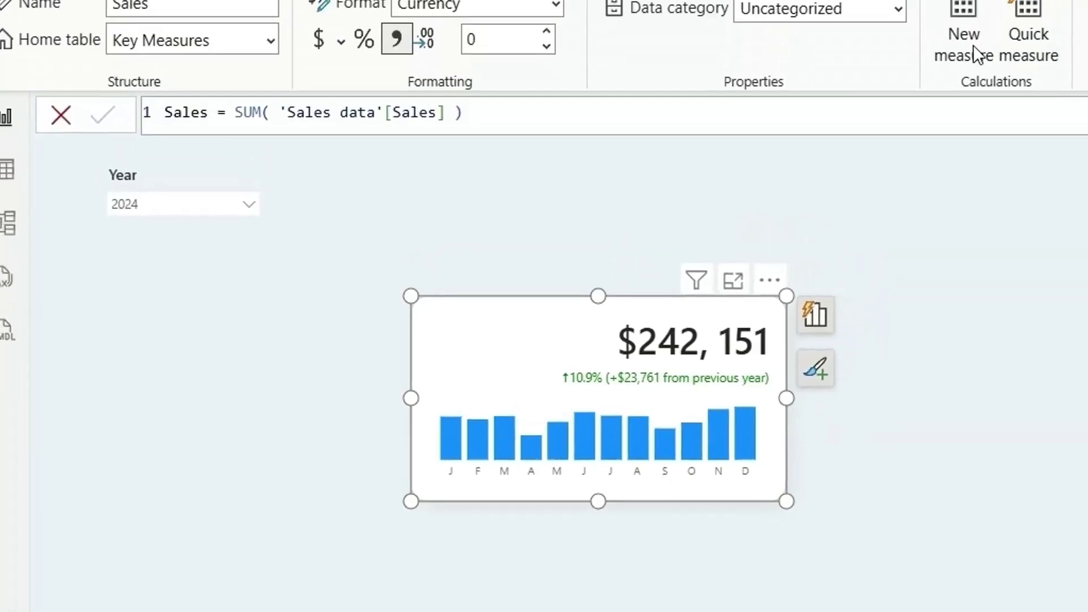
click(948, 168)
text(CF)
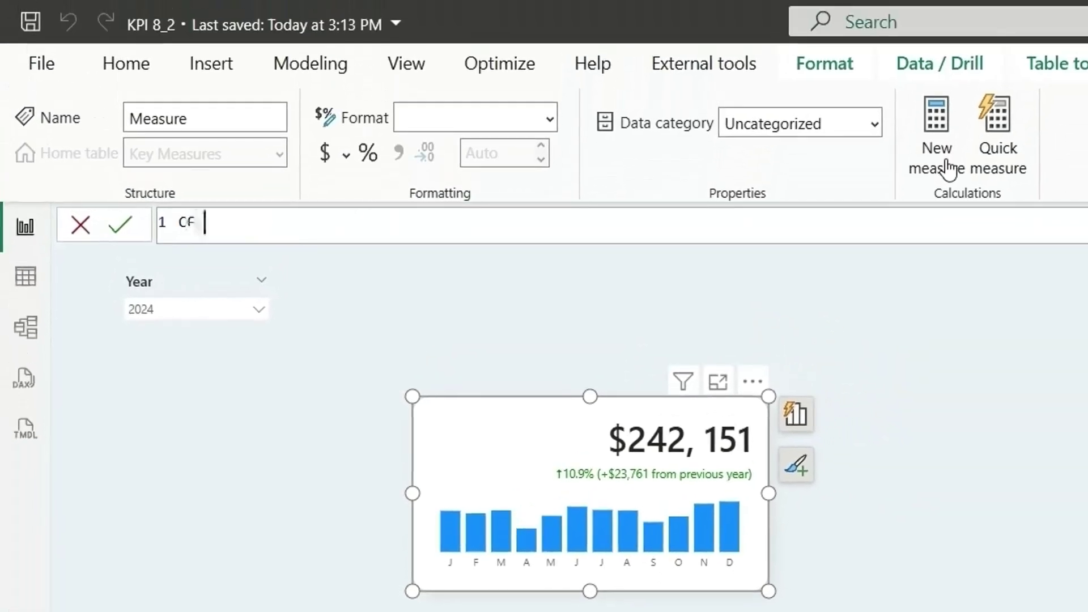
text( Bars =)
key(shift+Return)
text(VAR _)
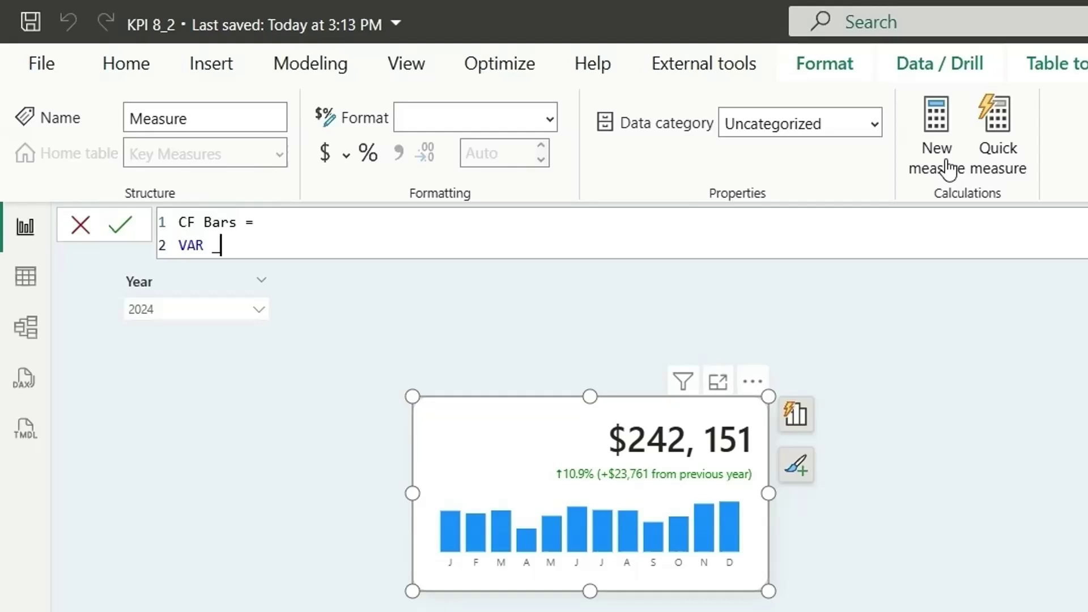
text(Maxval =)
key(shift+Return)
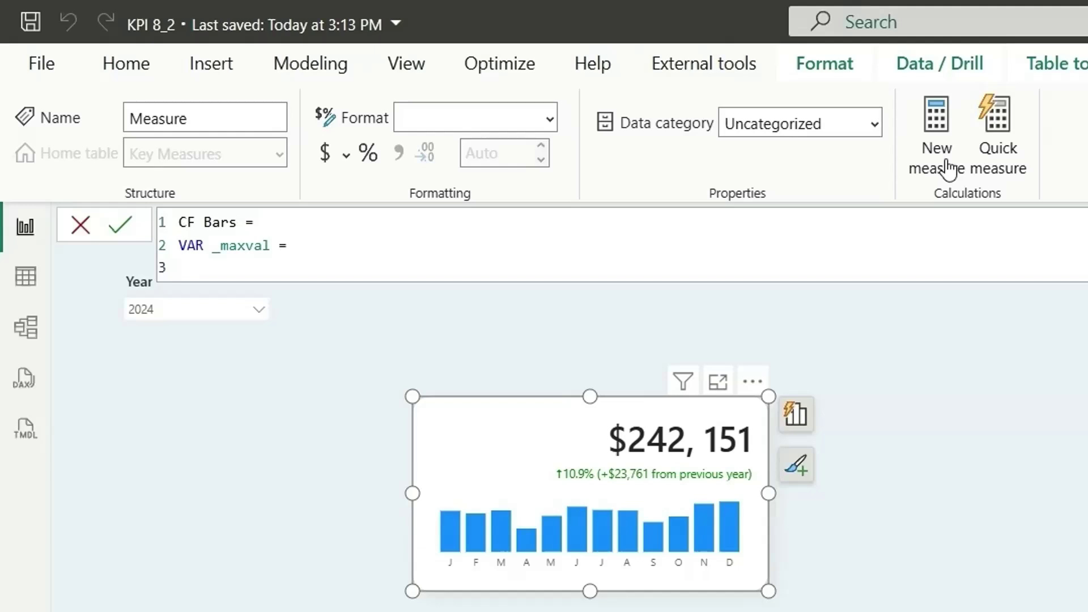
Begin the _maxval expression with MAXX and nest a SUMMARIZE function as its table argument.
text(maxx)
key(Tab)
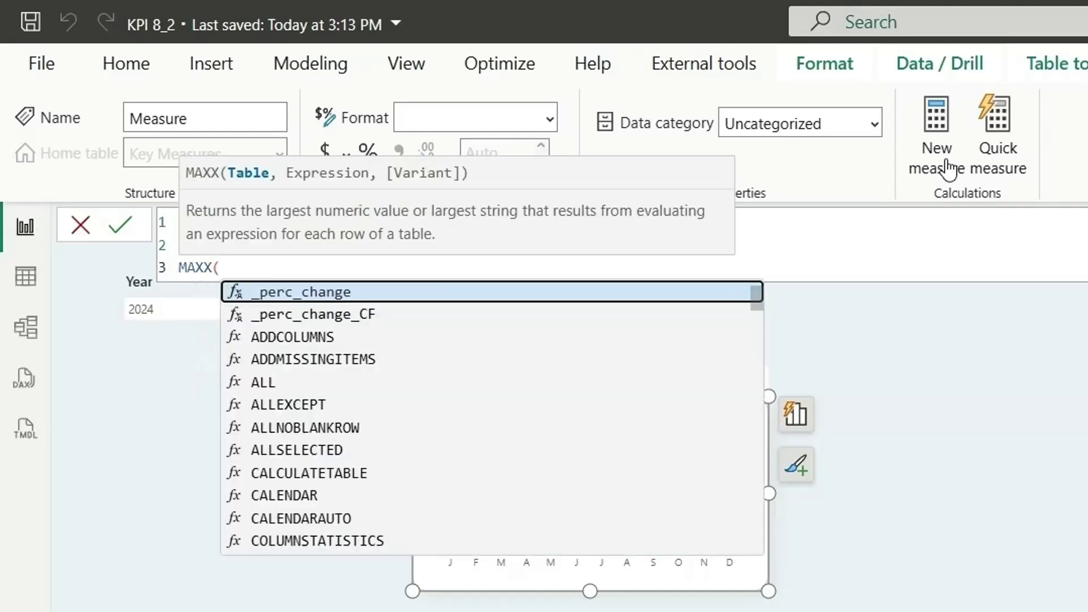
key(shift+Return)
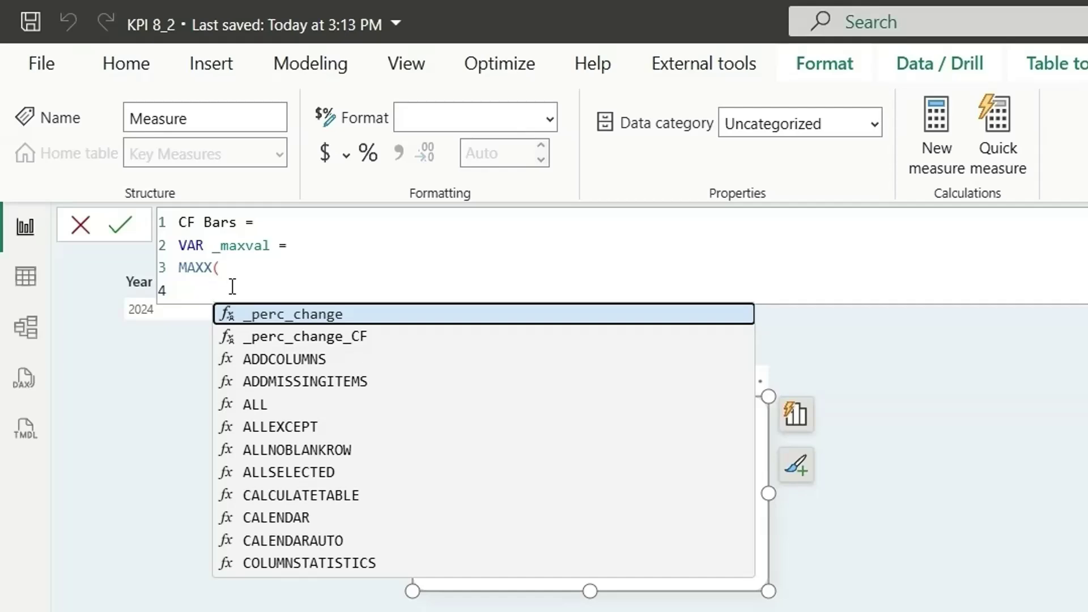
text(sum)
key(Tab)
key(shift+Return)
Supply ALLSELECTED( 'Date Table' ) as SUMMARIZE's table argument, followed by a comma.
text(alls)
key(Tab)
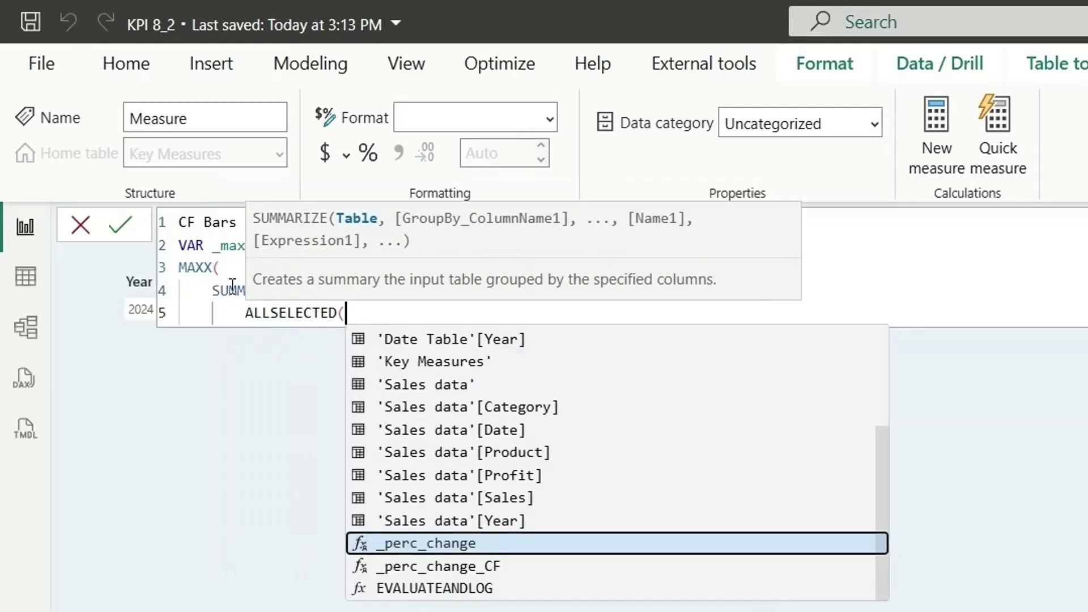
text(dat)
key(Tab)
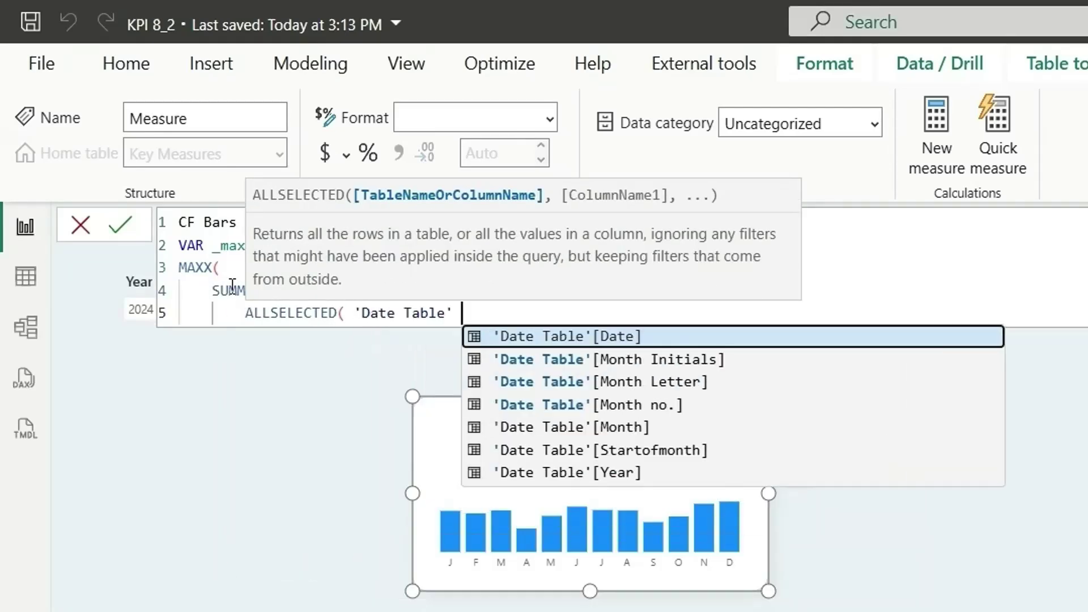
text(),)
key(shift+Return)
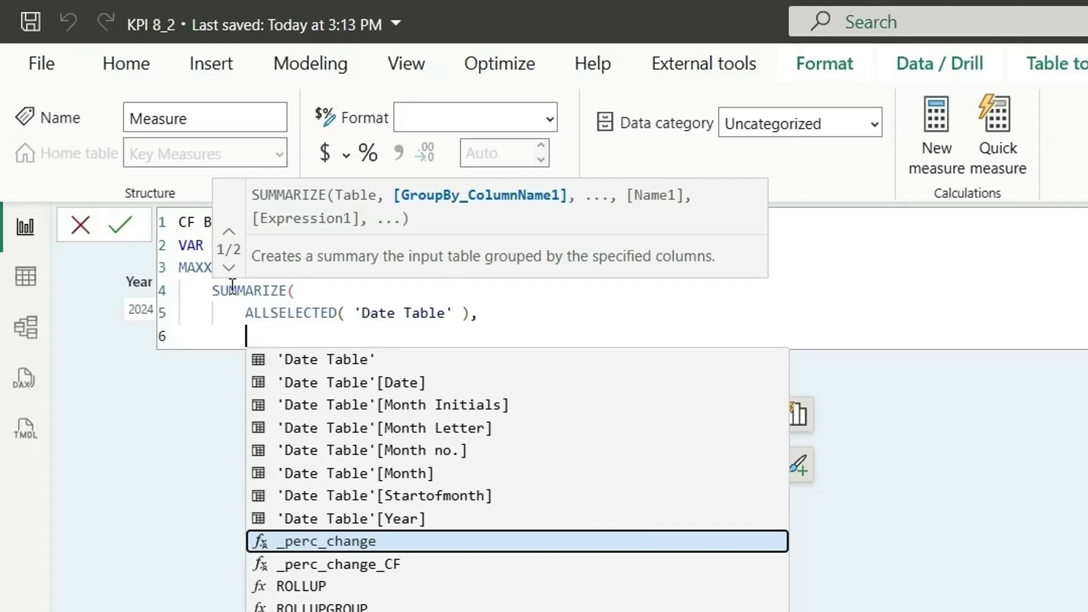
Group SUMMARIZE by 'Date Table'[Month no.], add a "Sales" column from [Sales], and close the function with a trailing comma.
text('Date Table'[Month no.],)
key(shift+Return)
text("Sales)
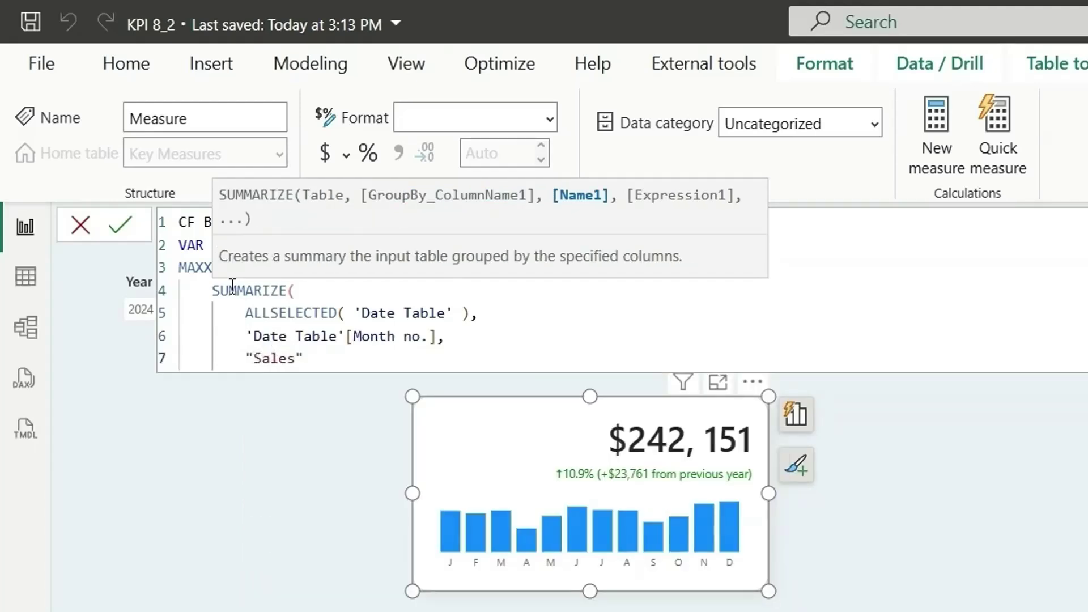
text(", )
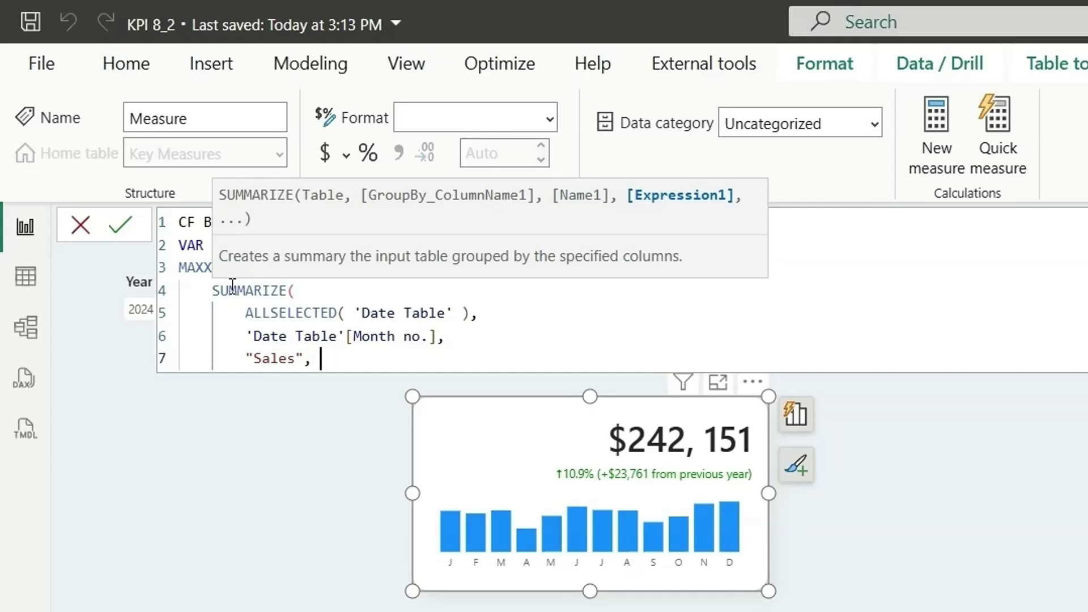
text([Sales])
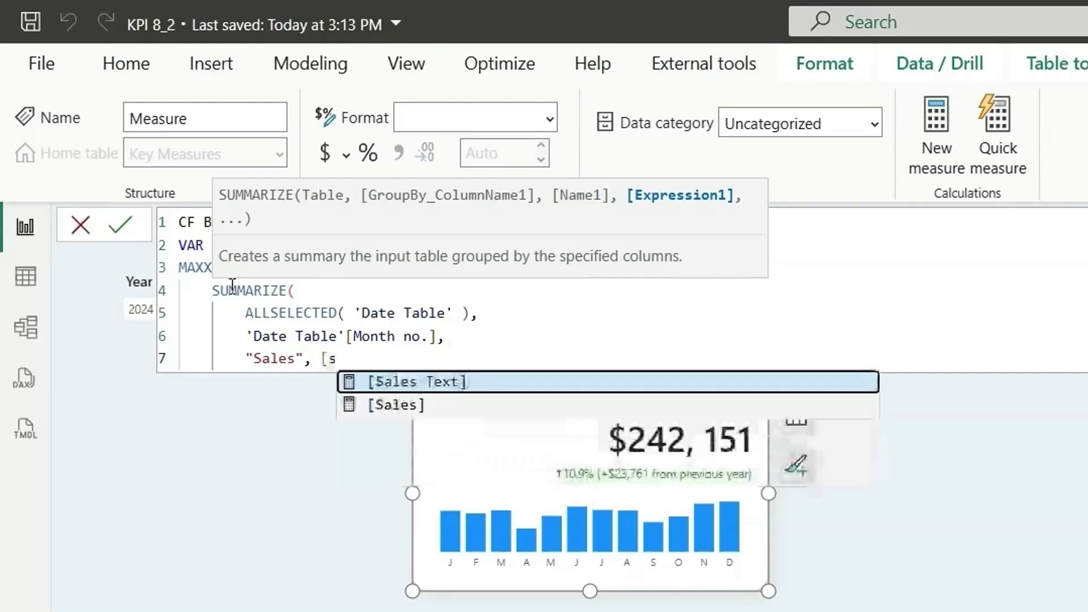
key(shift+Return)
text())
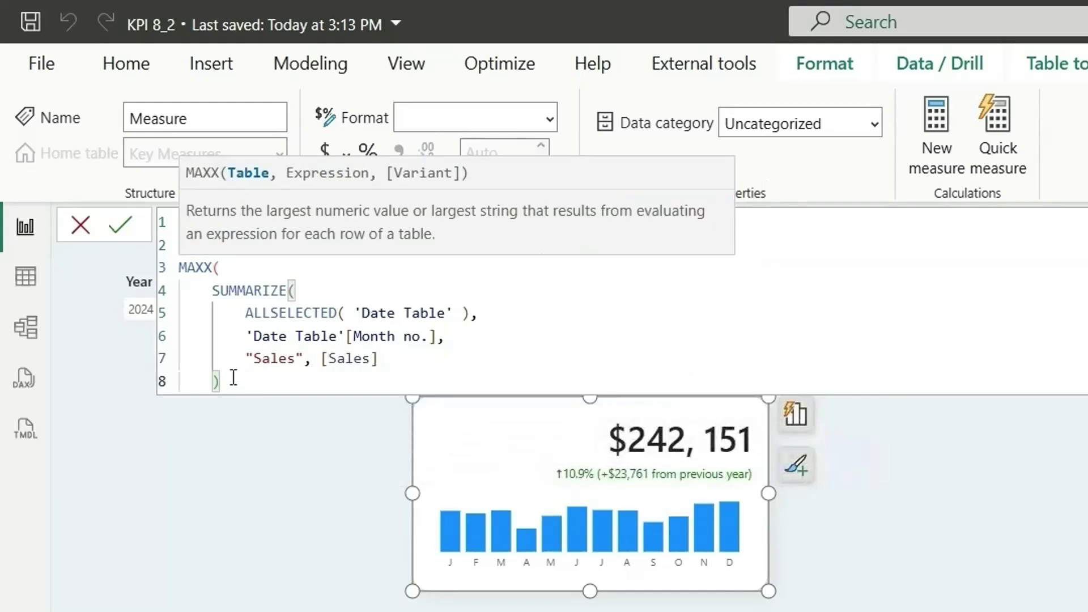
drag(233, 378, 215, 294)
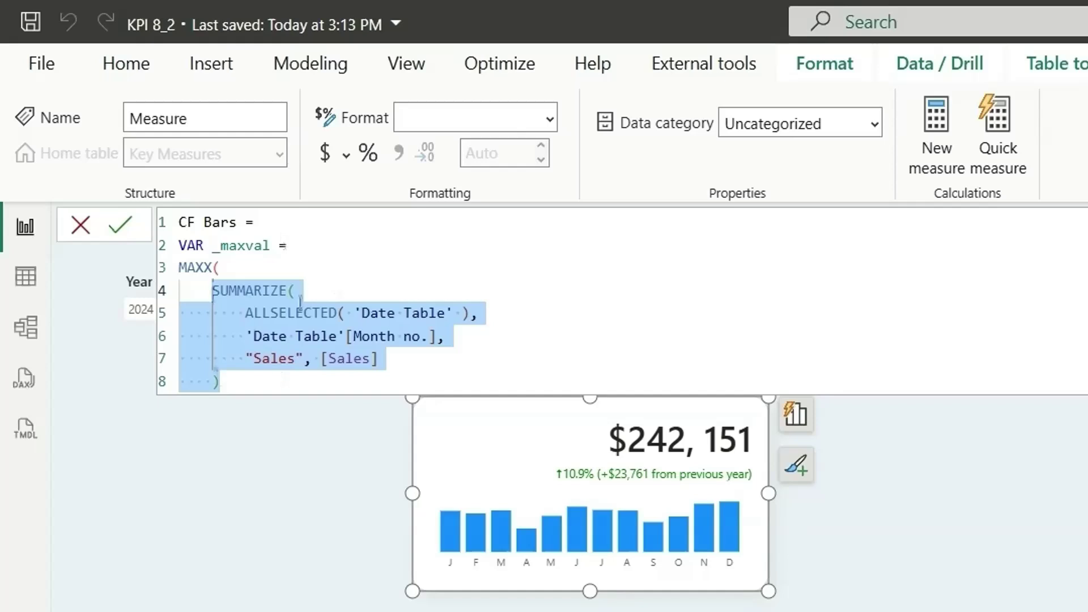
click(244, 383)
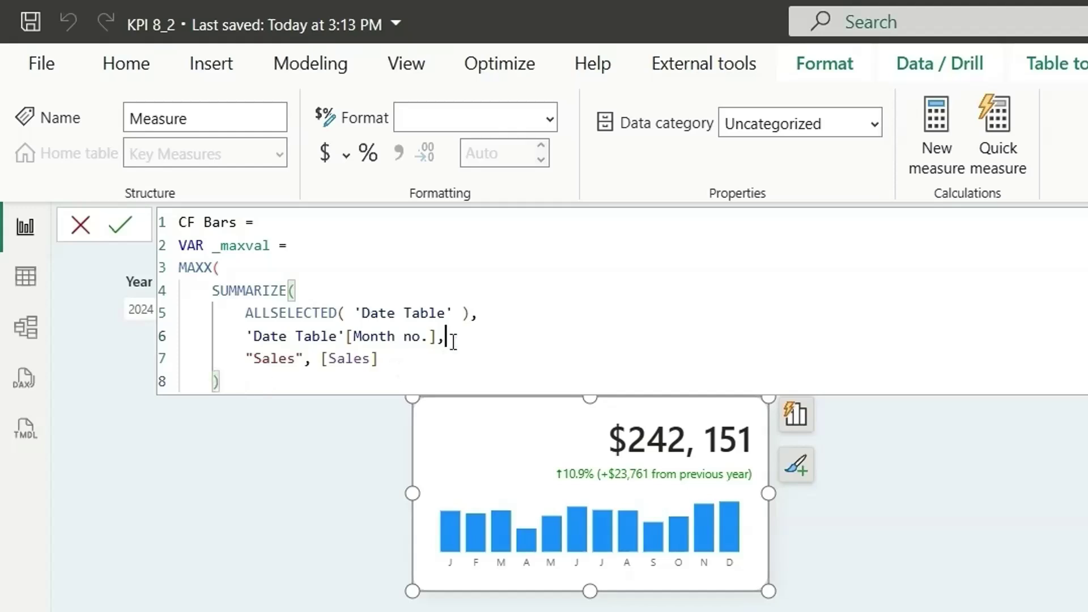
text(,)
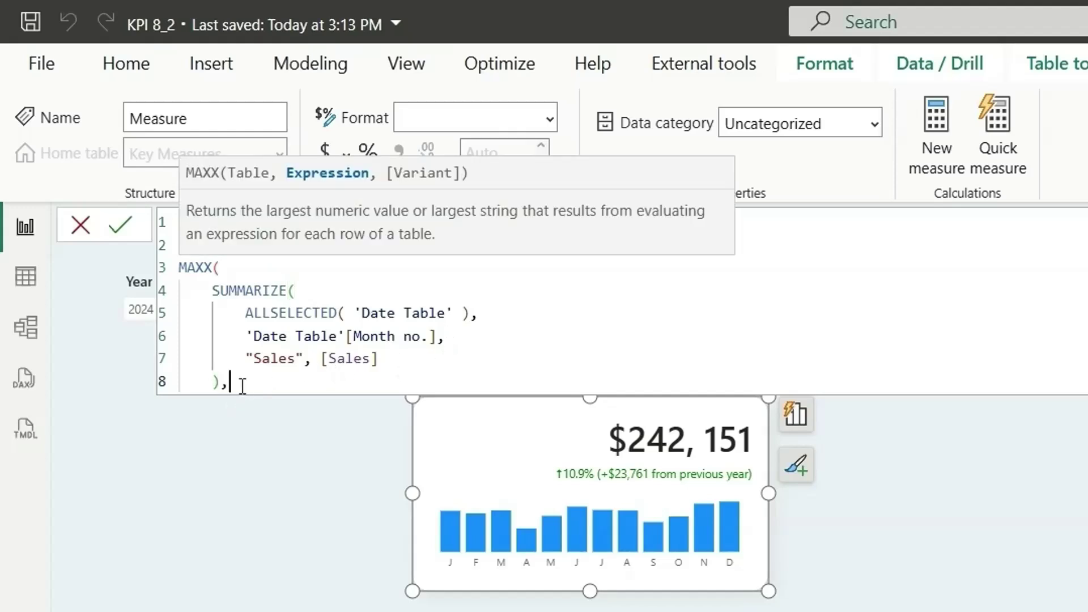
Supply [Sales] as MAXX's expression argument and close the function to complete the _maxval variable.
key(shift+Return)
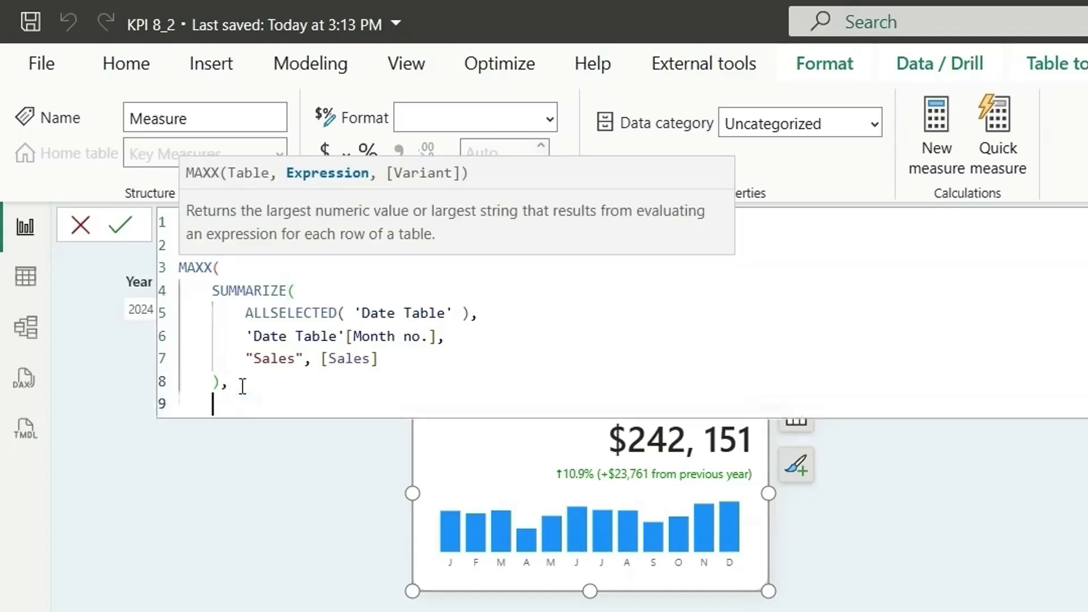
text([Sales])
key(shift+Return)
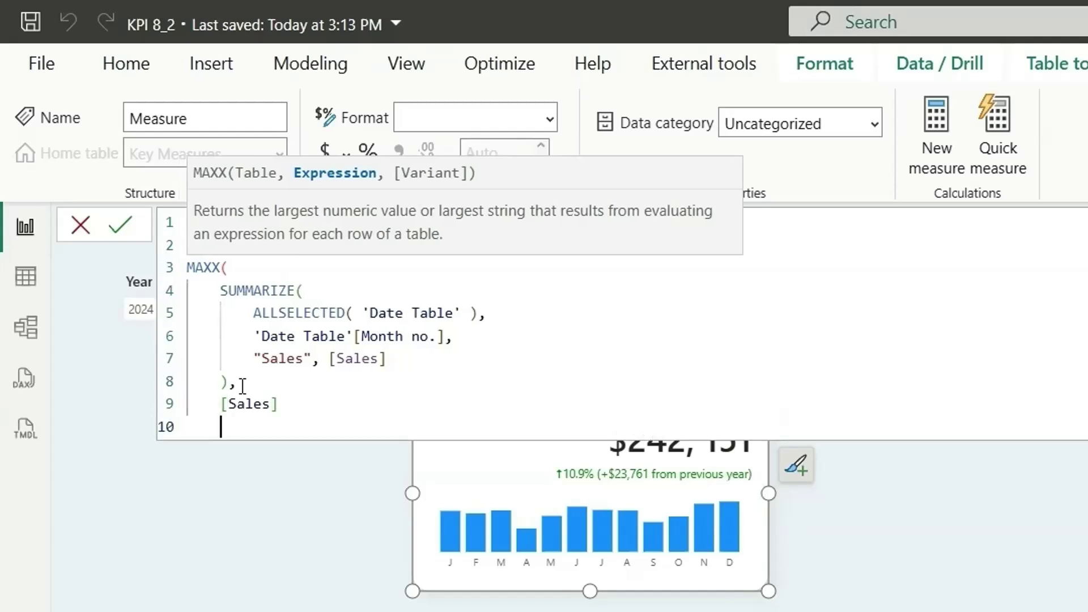
text())
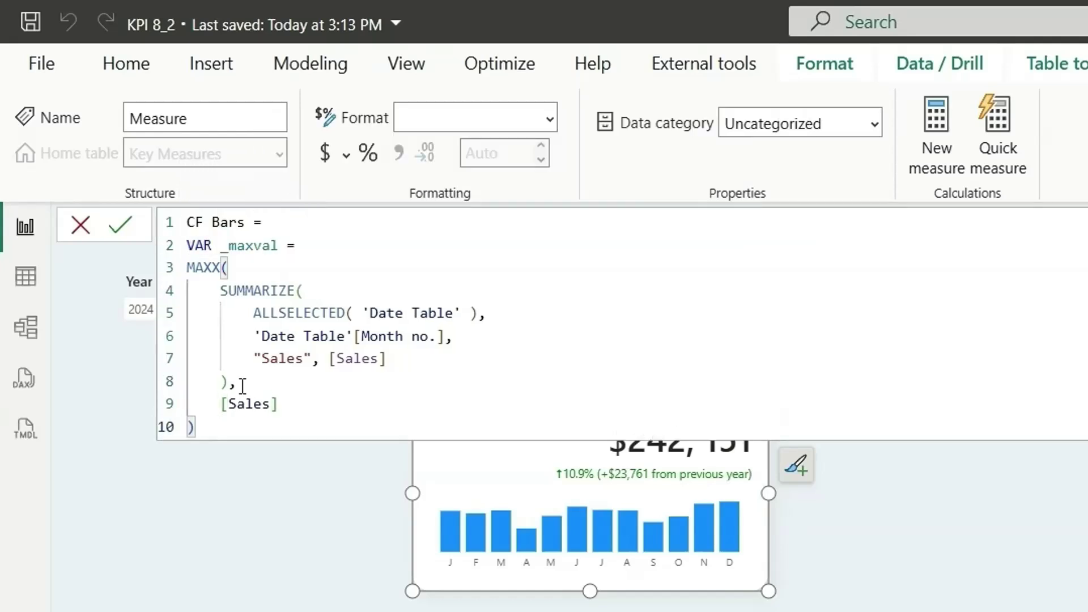
Copy the entire _maxval variable block and paste a duplicate directly beneath it in the CF Bars formula.
drag(221, 428, 187, 249)
key(ctrl+c)
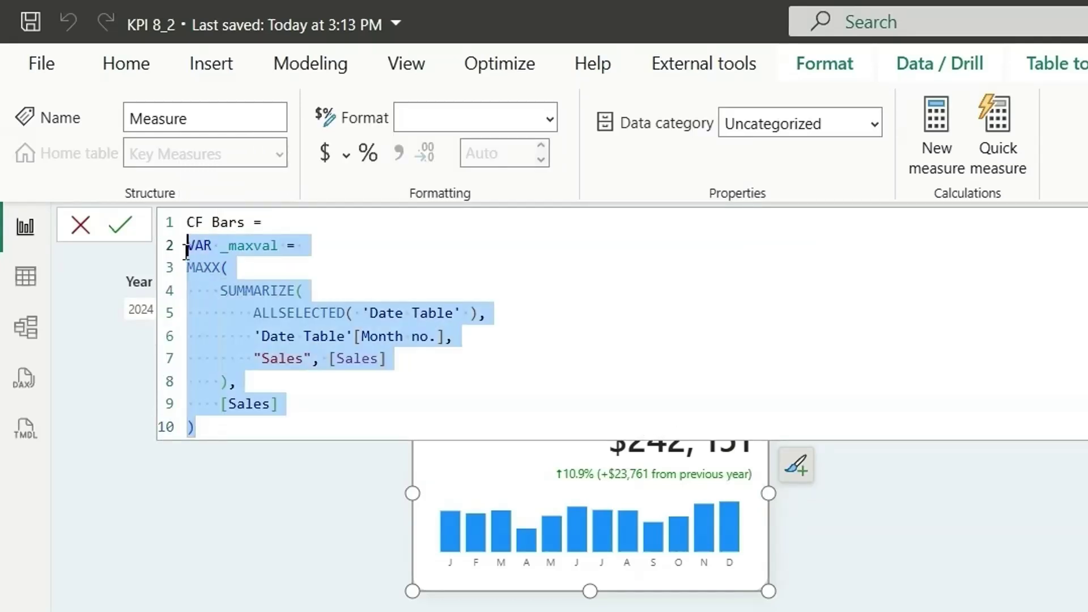
click(210, 427)
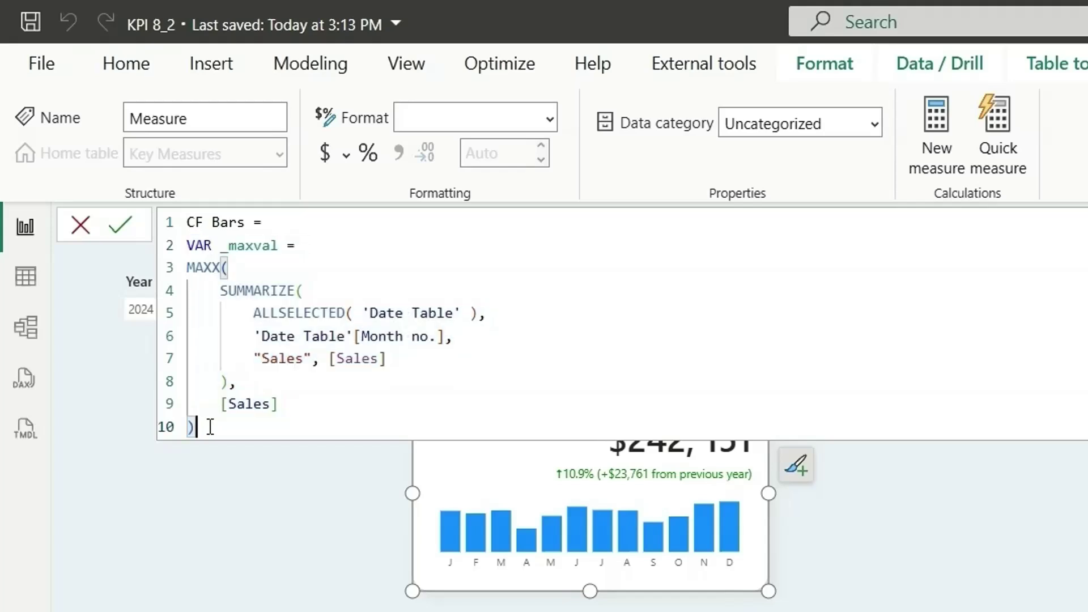
key(shift+Return)
key(ctrl+v)
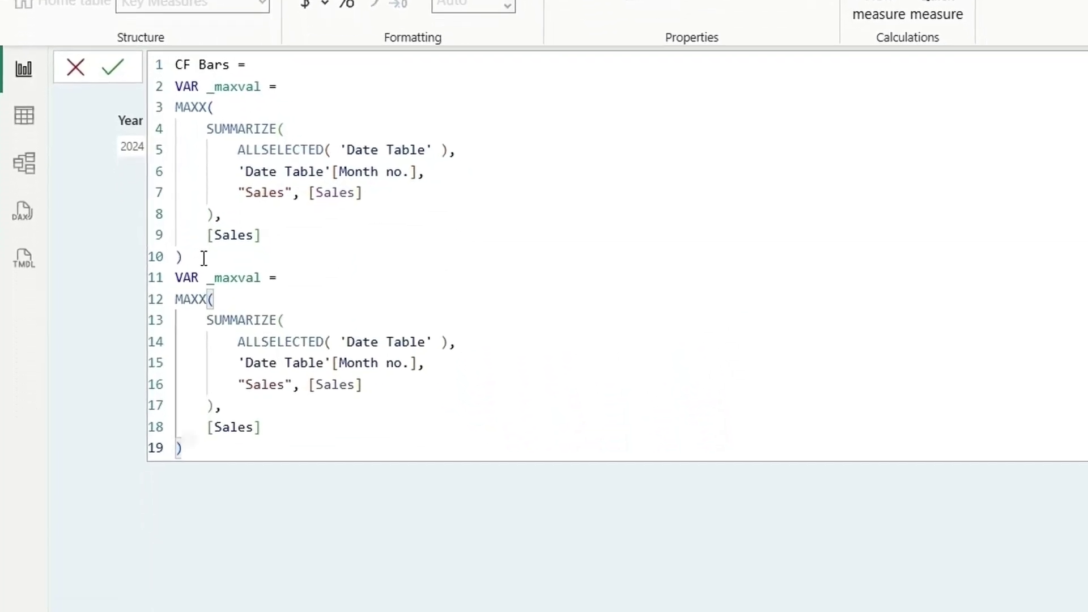
Rename the duplicated variable to _minval and change its function to MINX.
double_click(239, 286)
text(_minval)
click(192, 299)
key(BackSpace)
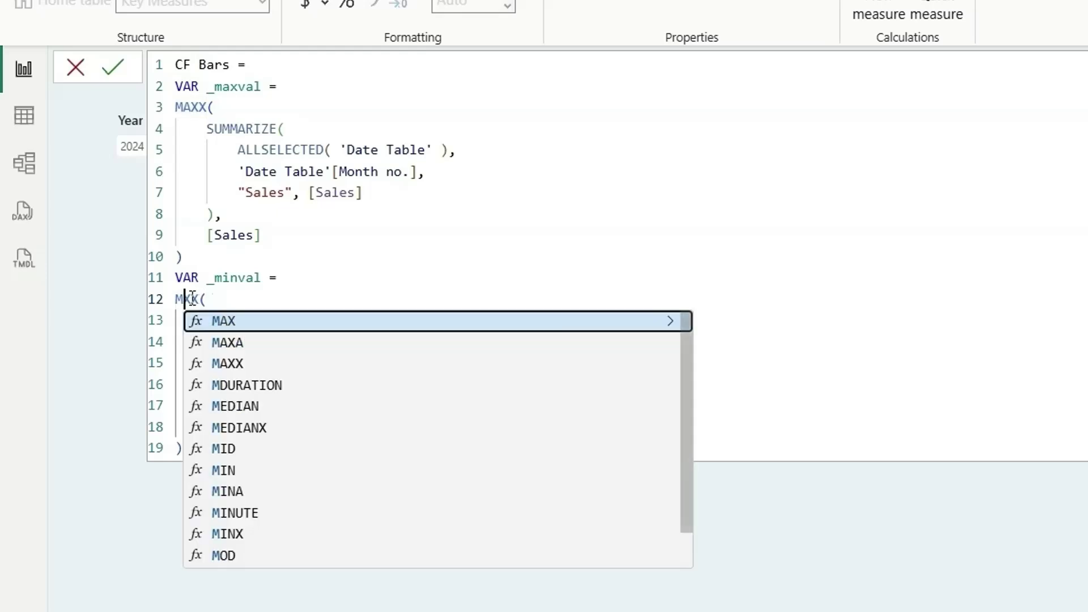
text(in)
key(Down)
key(Down)
key(Down)
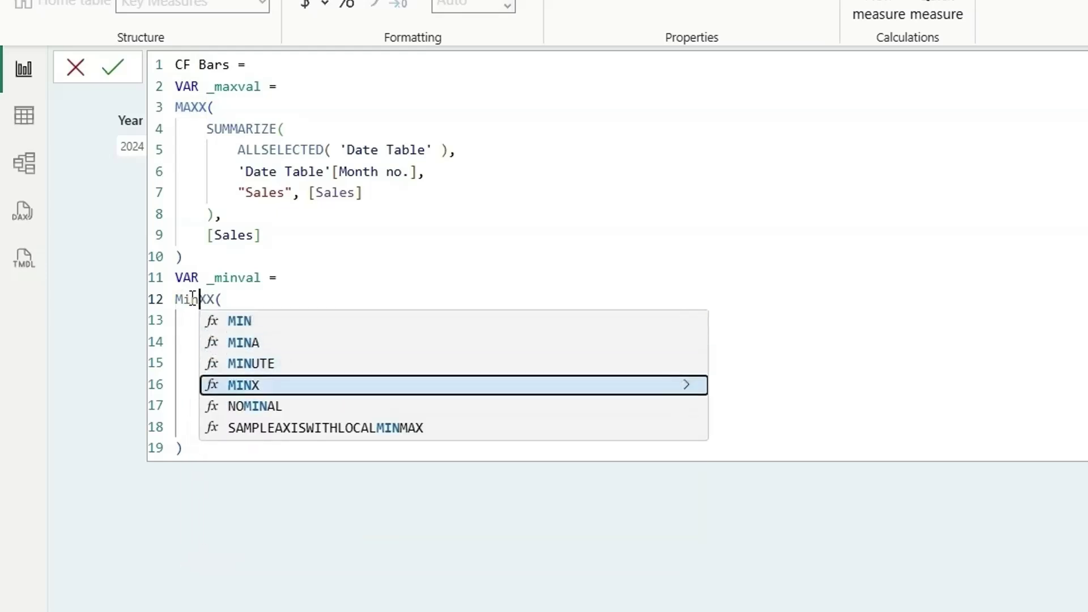
key(Tab)
Add a RETURN line below the closed _minval variable, followed by a new line.
click(214, 448)
key(Return)
text(RETURN)
key(Return)
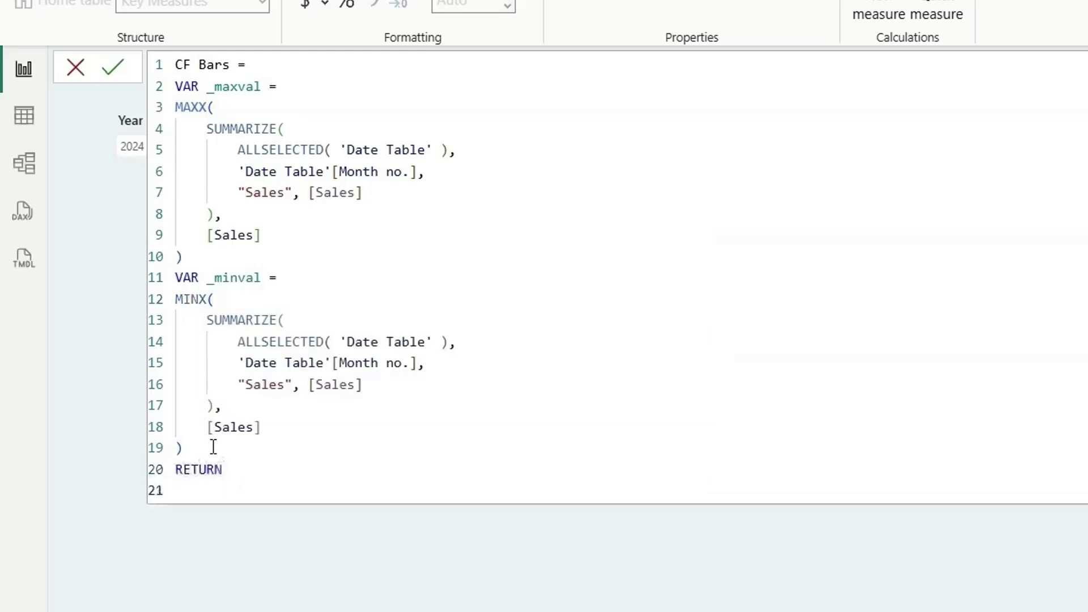
Begin the returned expression with SWITCH and supply TRUE() as its first argument, followed by a comma.
text(if)
key(BackSpace)
key(BackSpace)
text(sw)
key(Tab)
key(Return)
text(true)
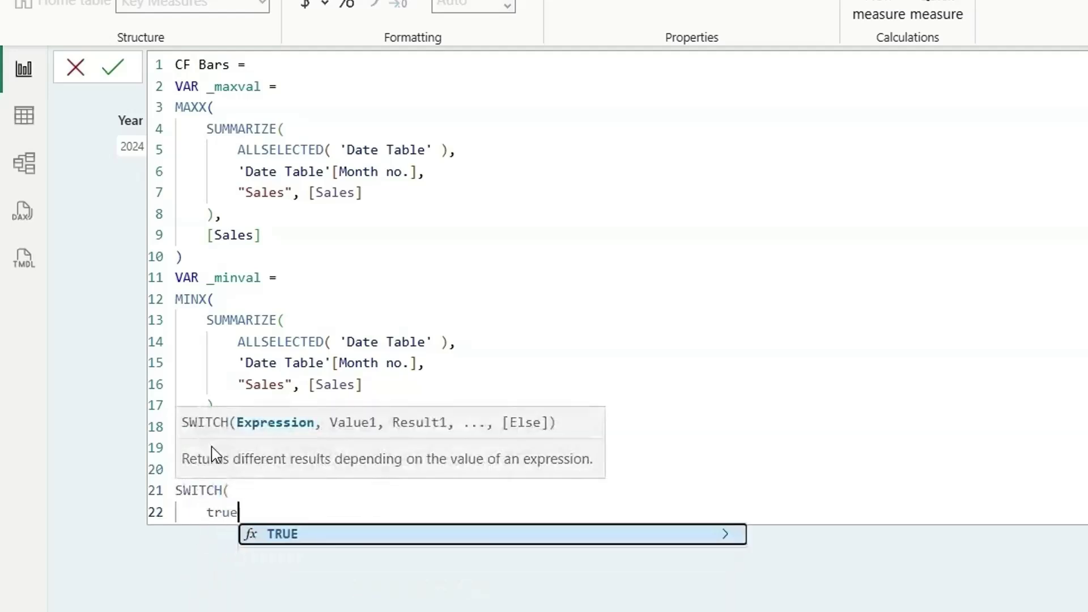
key(Tab)
text(,)
key(Return)
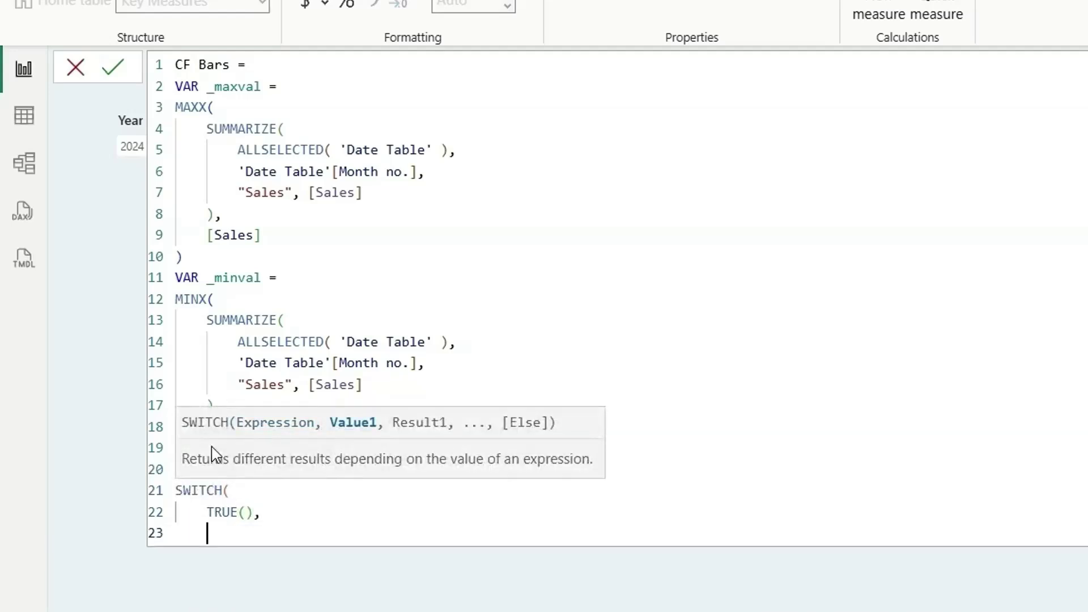
Add the first SWITCH condition _maxval = [Sales] with the result "Green", followed by a comma.
text(_ma)
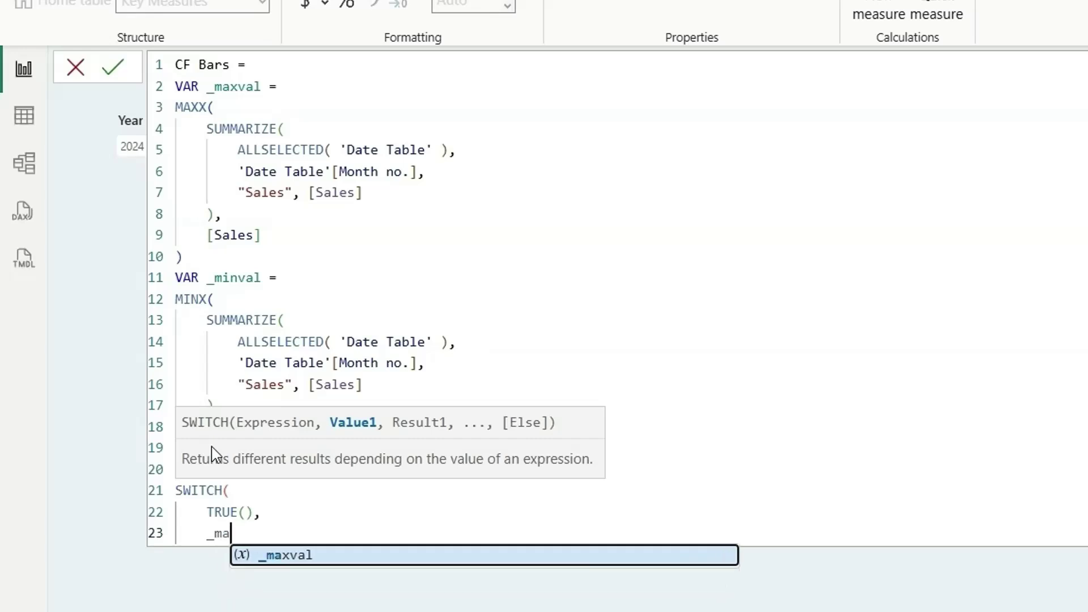
key(Tab)
text(= )
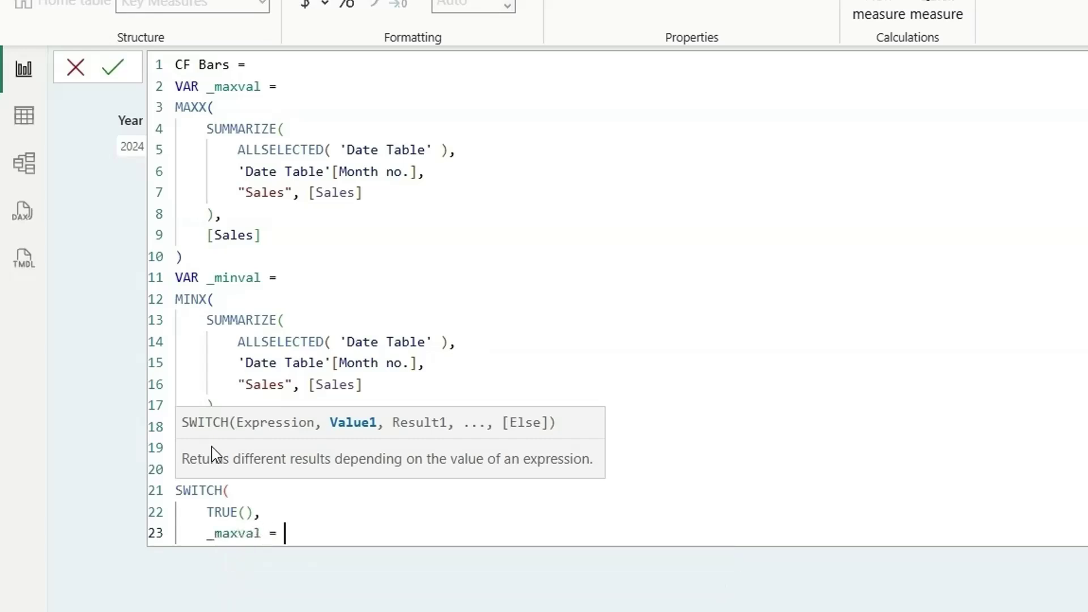
text([sales], )
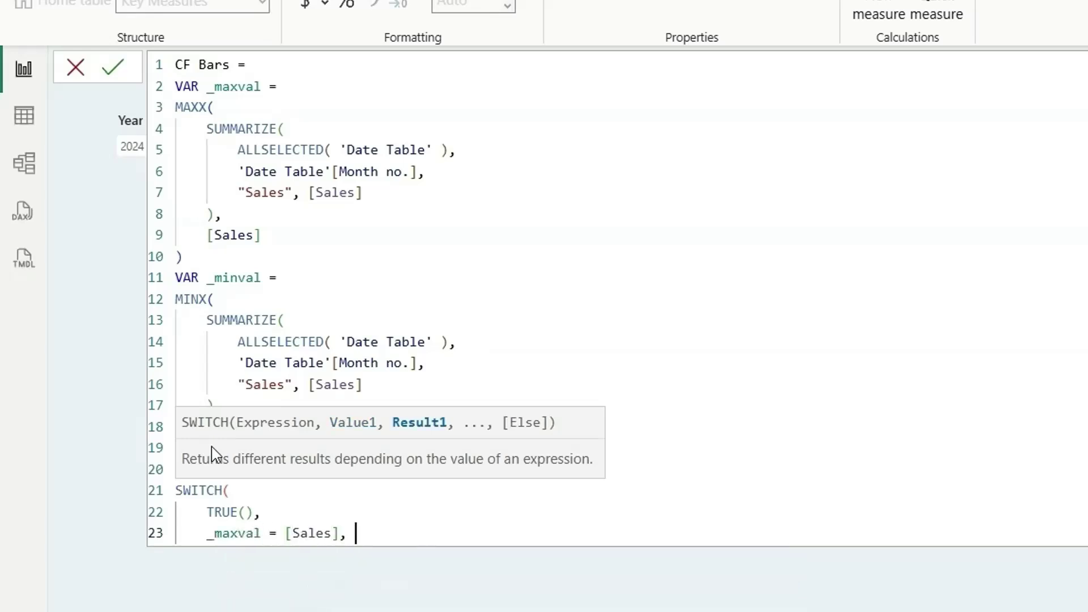
text("Green",)
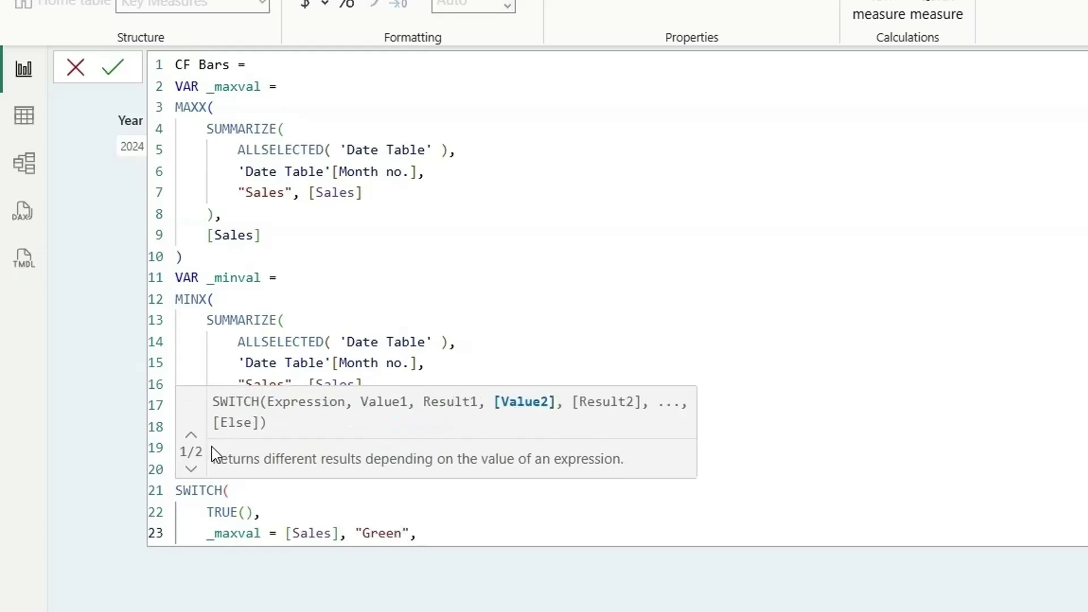
Duplicate the _maxval condition line and change the copy to _minval = [Sales] with the result "Red".
key(shift+alt+Down)
click(238, 555)
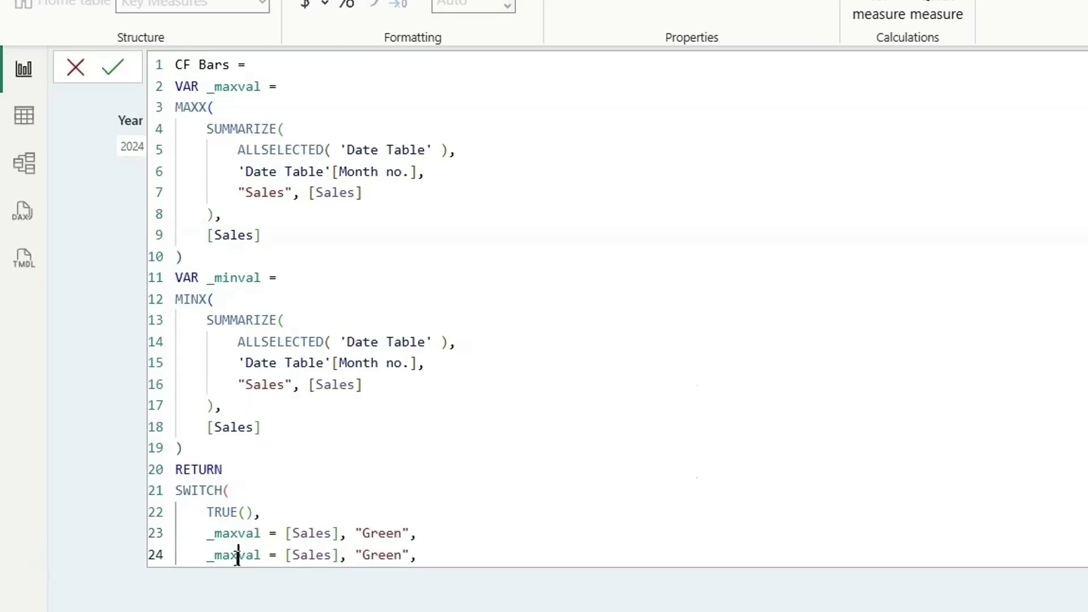
drag(238, 556, 223, 555)
text(in)
key(Escape)
double_click(381, 556)
text(Red)
Add "Light Grey" as the SWITCH default, close the function, and commit the CF Bars measure.
key(Return)
text("Light Grey)
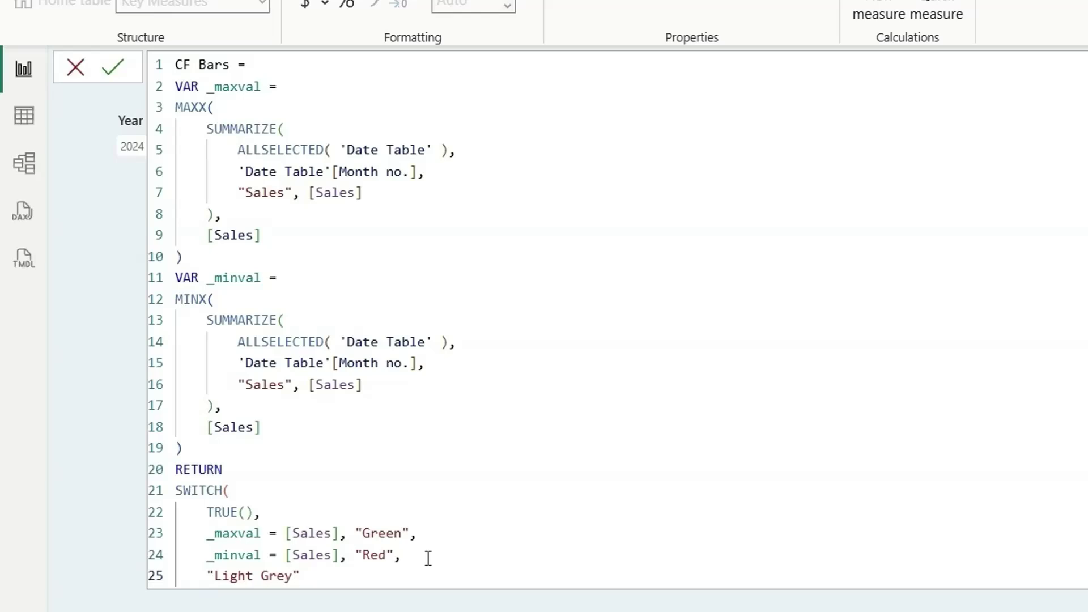
key(Return)
text())
key(Return)
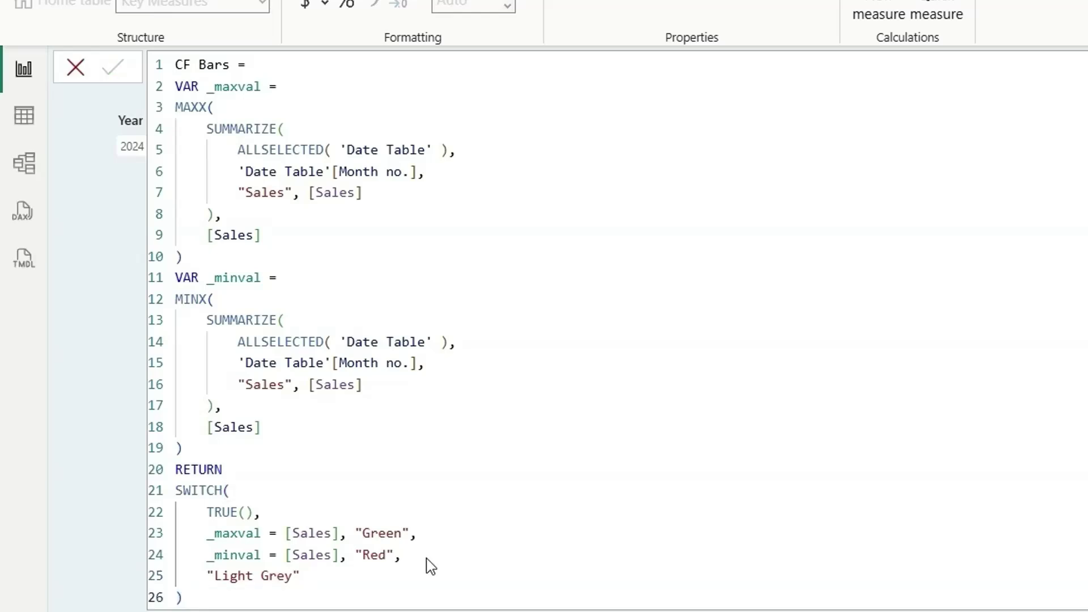
click(77, 70)
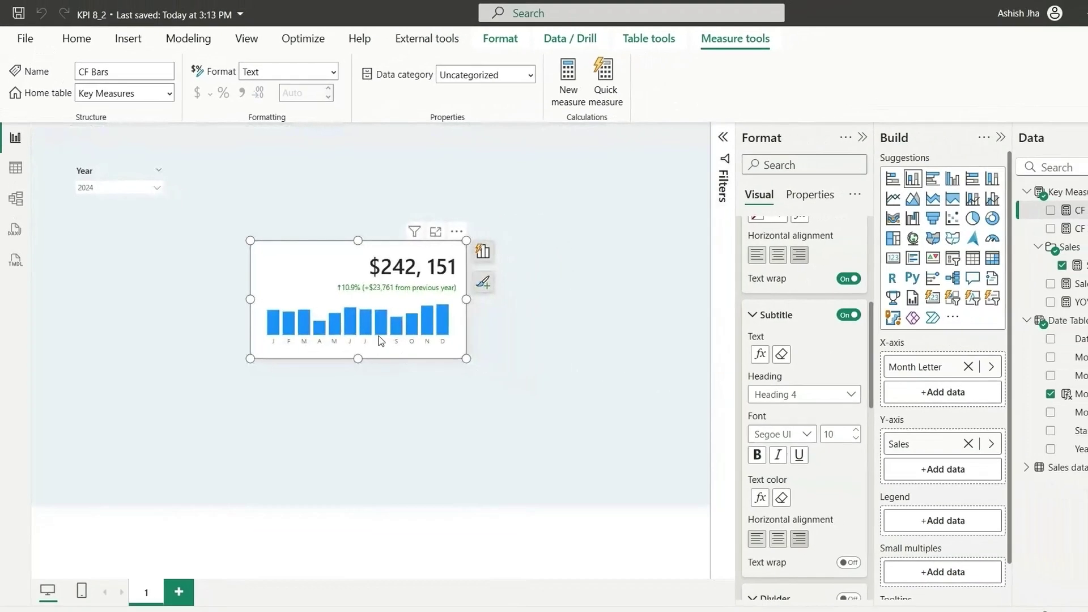
Conditionally format the chart's column color using the Field value style based on the CF Bars measure.
scroll(794, 325, up, 10)
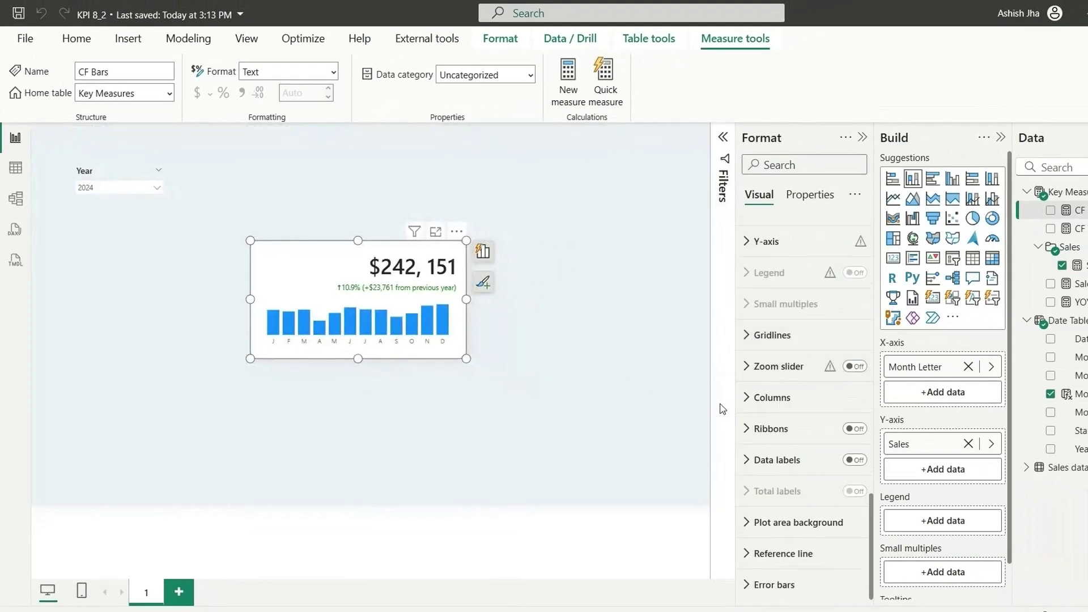
click(773, 404)
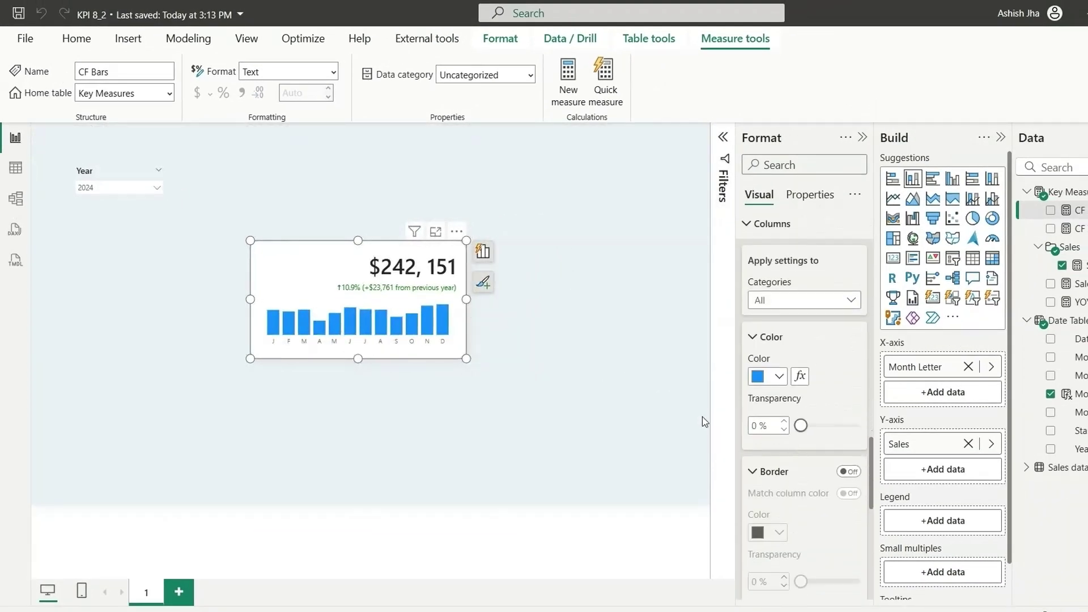
click(800, 376)
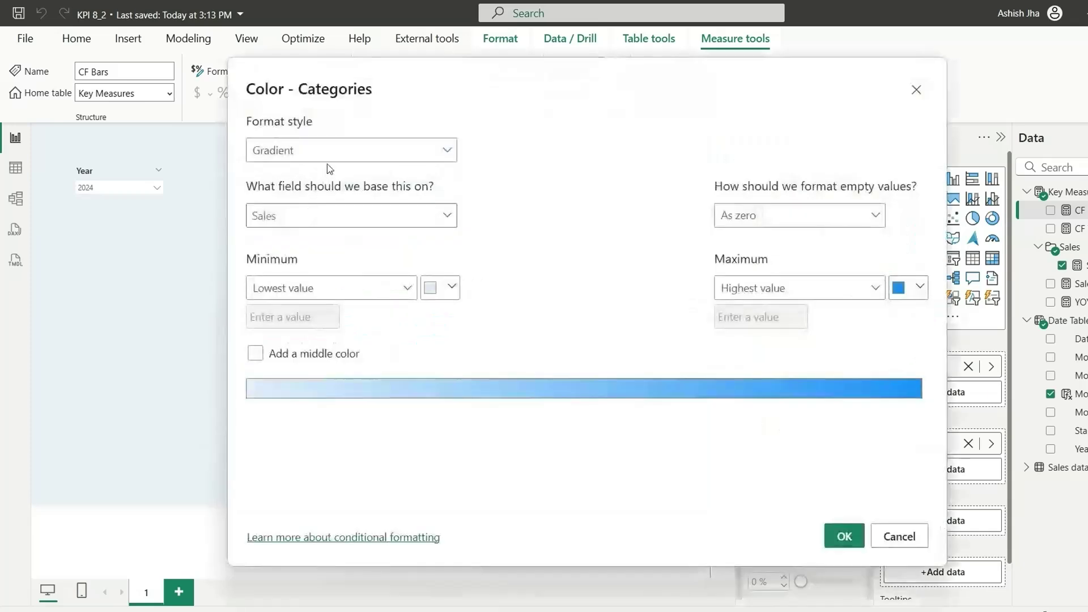
click(328, 150)
click(309, 213)
click(308, 215)
text(cf b)
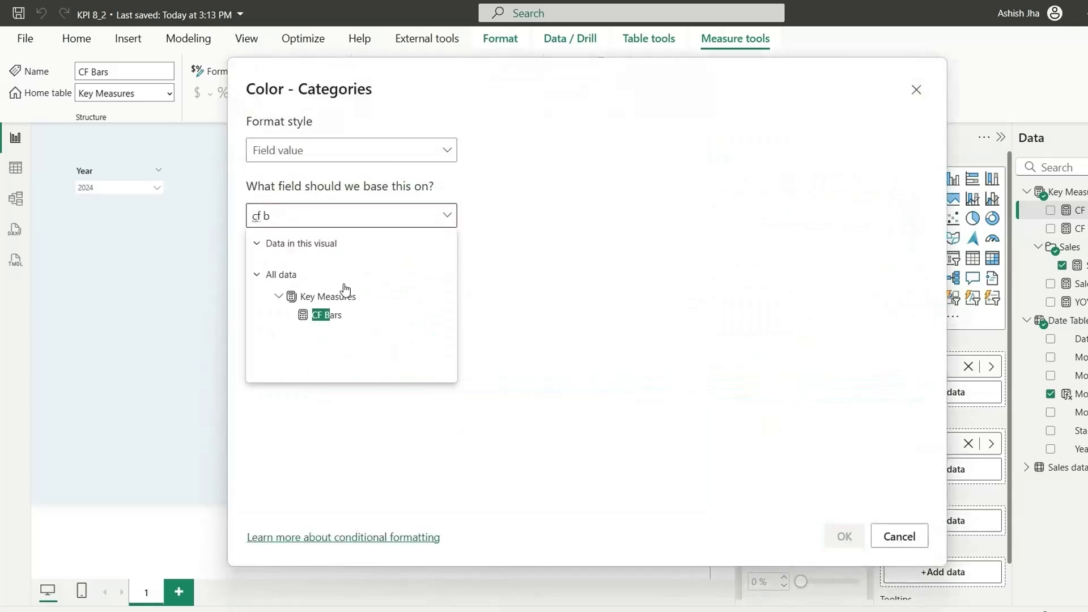
click(316, 313)
click(854, 539)
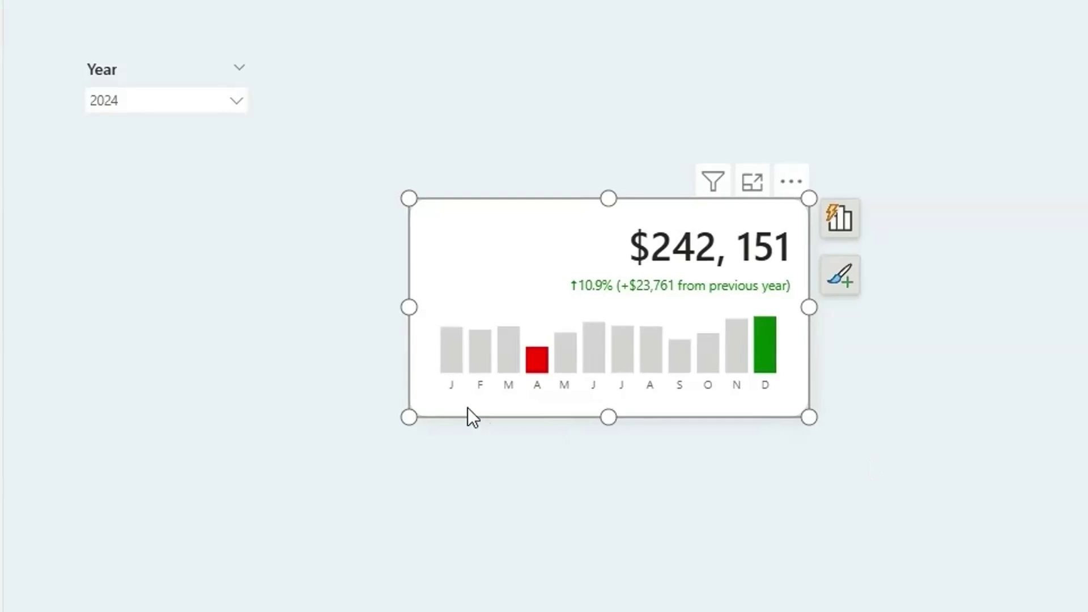
Deselect the chart and insert a plain rectangle shape on the report page.
click(880, 482)
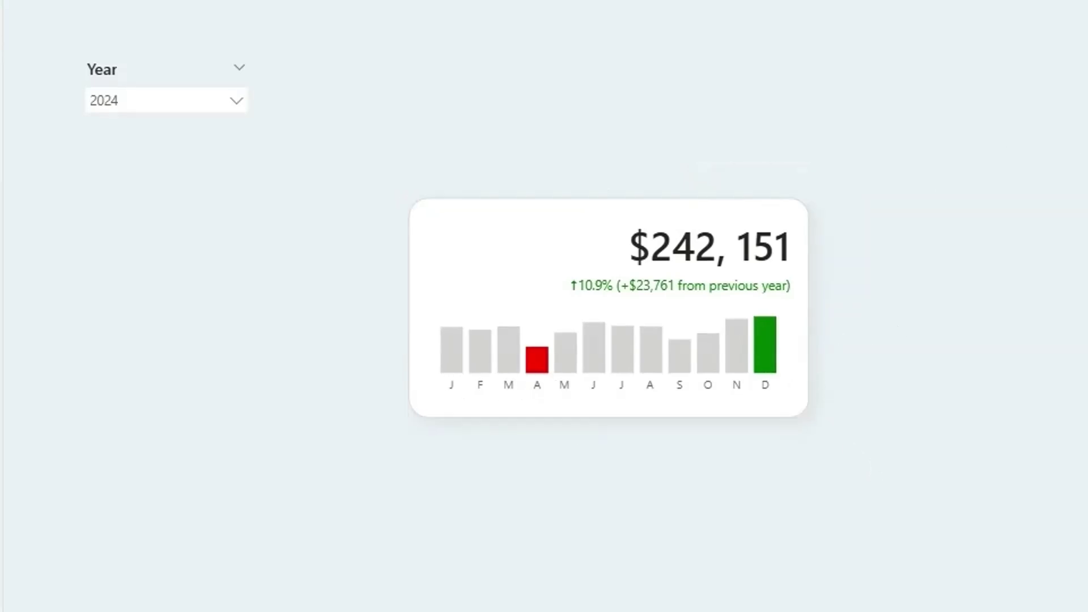
click(145, 35)
click(807, 85)
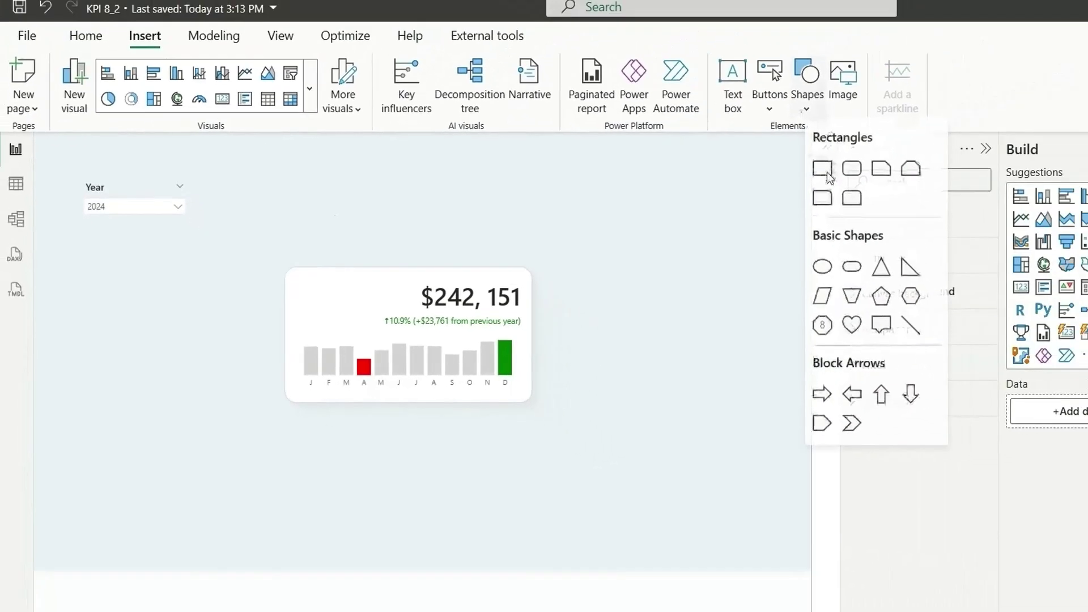
click(827, 170)
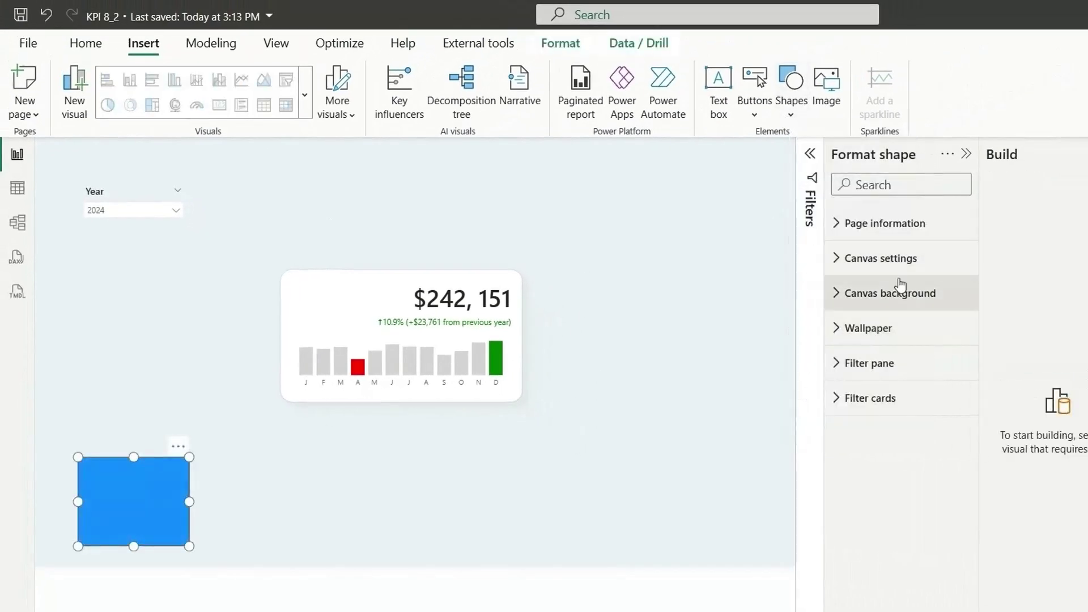
Turn off both the fill and the border of the new rectangle shape.
click(669, 494)
click(119, 513)
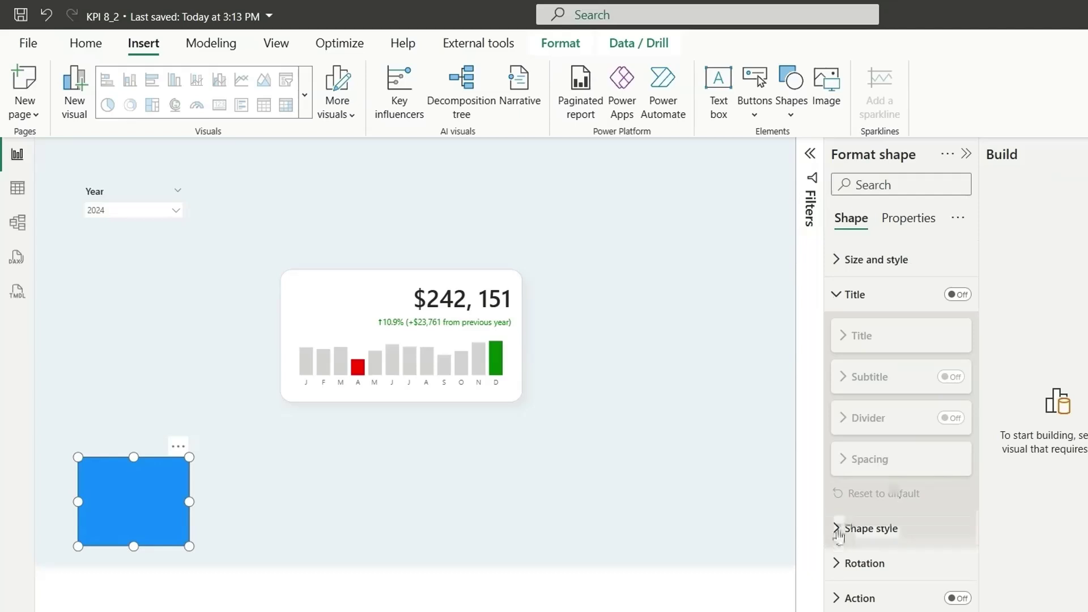
click(904, 528)
scroll(930, 426, down, 5)
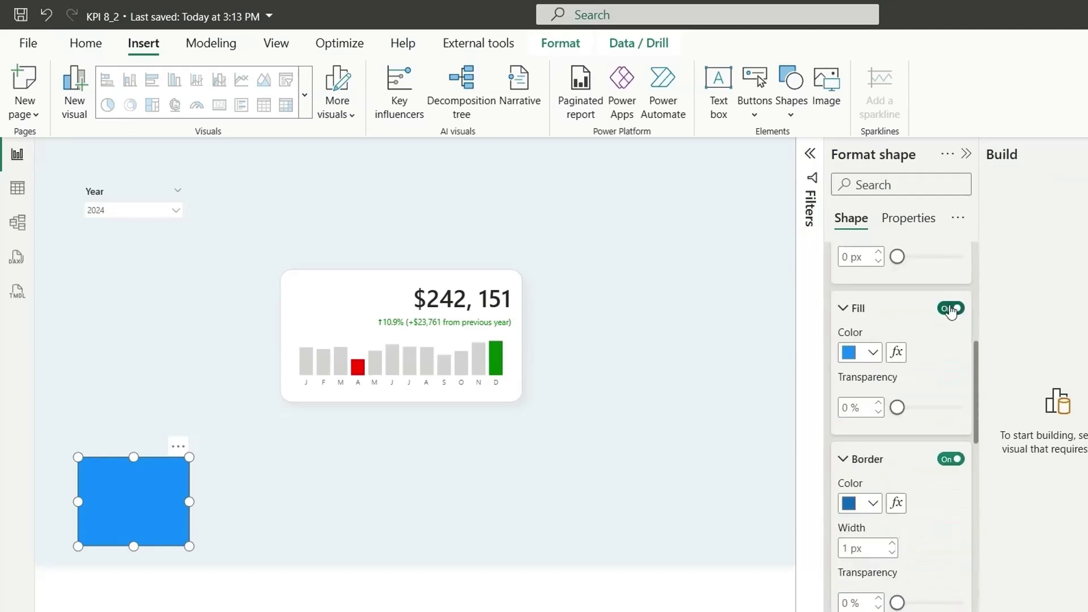
click(952, 308)
click(951, 459)
Enable text on the rectangle shape and set it to SALES.
scroll(953, 460, down, 3)
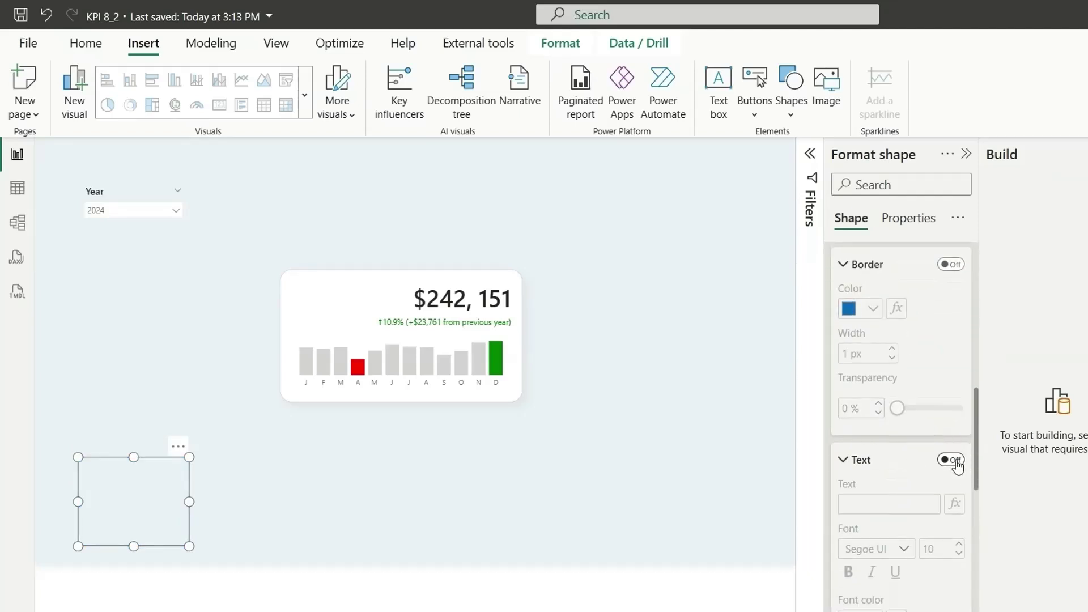
click(957, 465)
click(880, 504)
text(SALES)
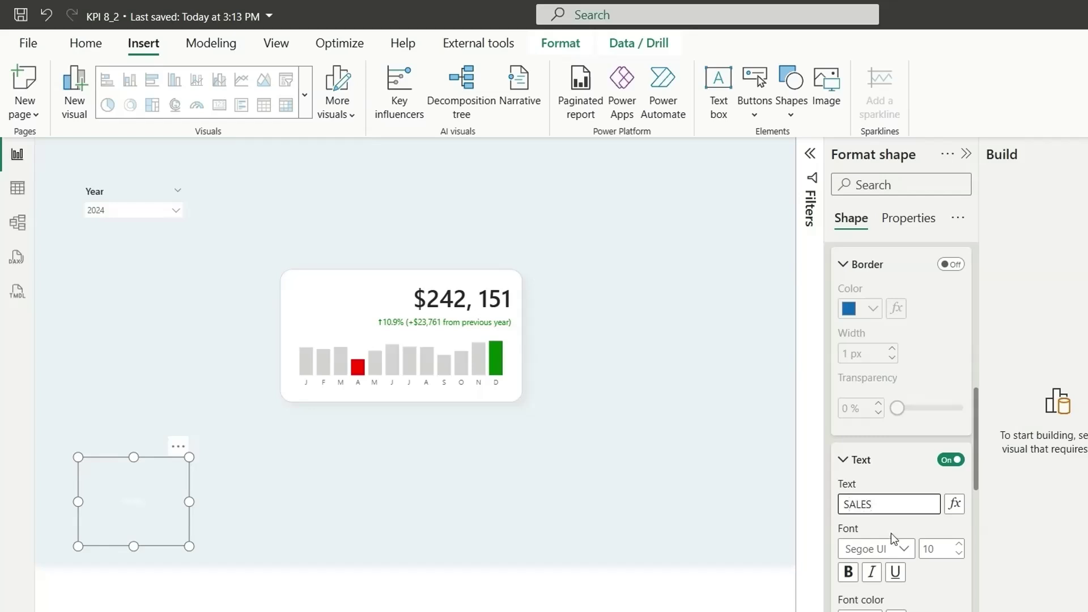
Format the SALES text at size 15 in a bolder Segoe UI variant with a dark grey font color.
double_click(938, 549)
text(15)
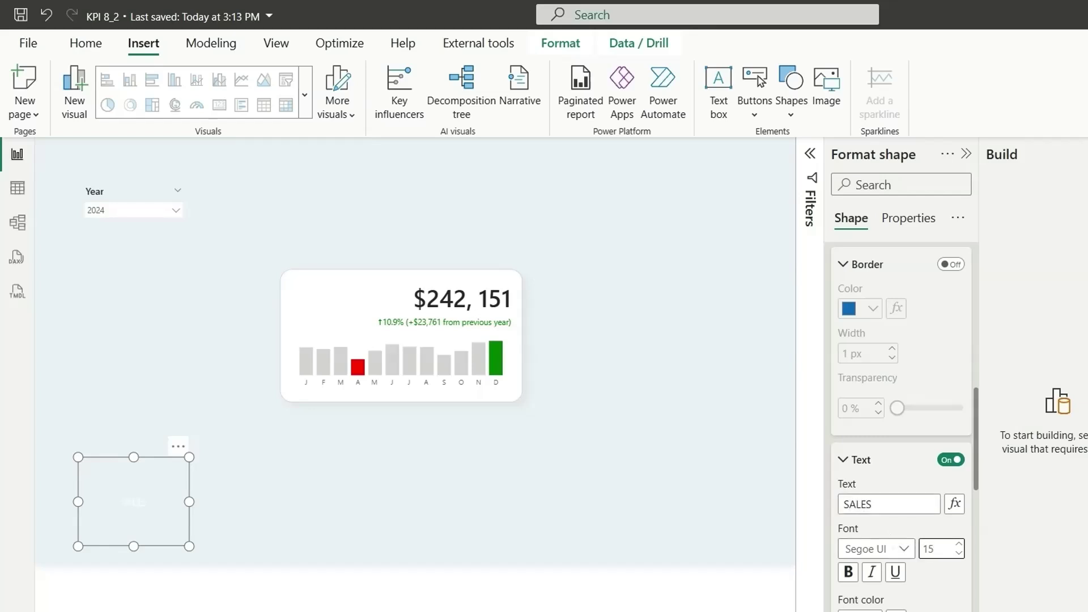
click(892, 550)
click(912, 442)
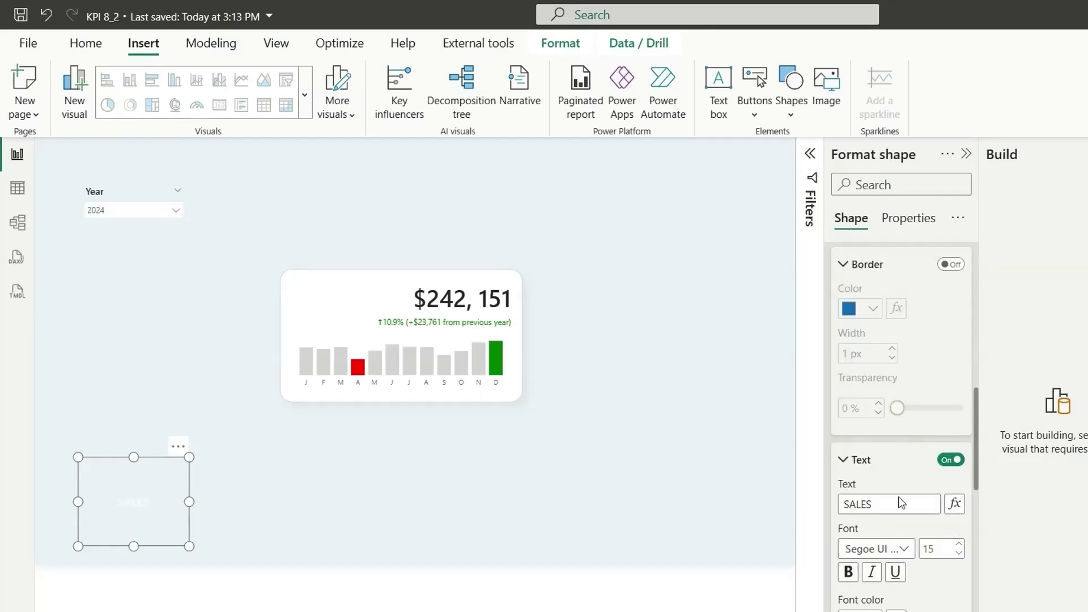
click(859, 609)
click(884, 412)
Align the SALES text horizontally to the left within its shape.
scroll(942, 602, down, 2)
scroll(942, 602, down, 1)
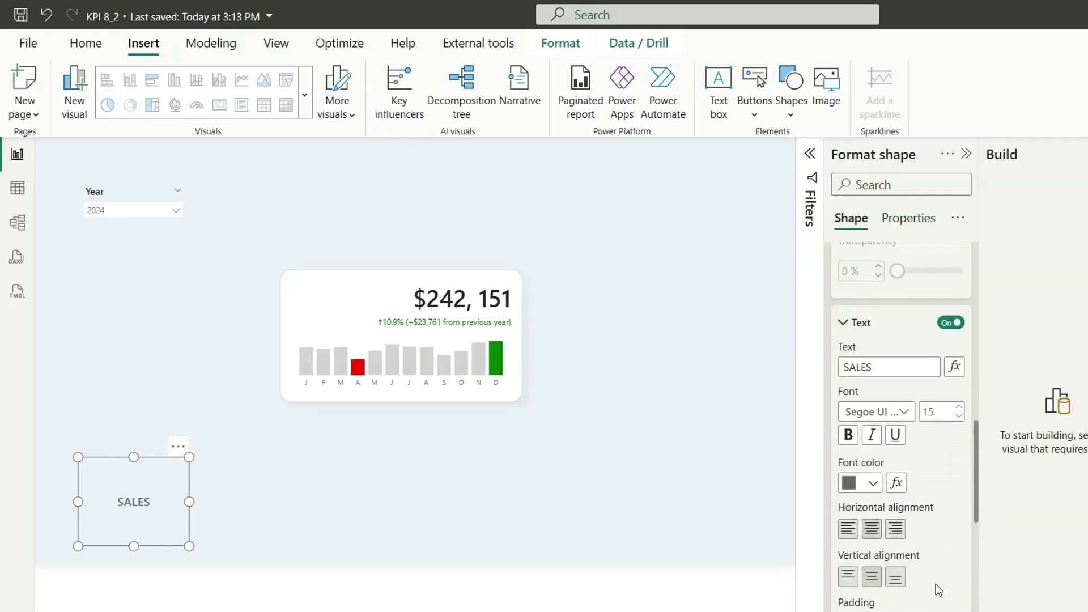
scroll(939, 590, down, 1)
click(848, 502)
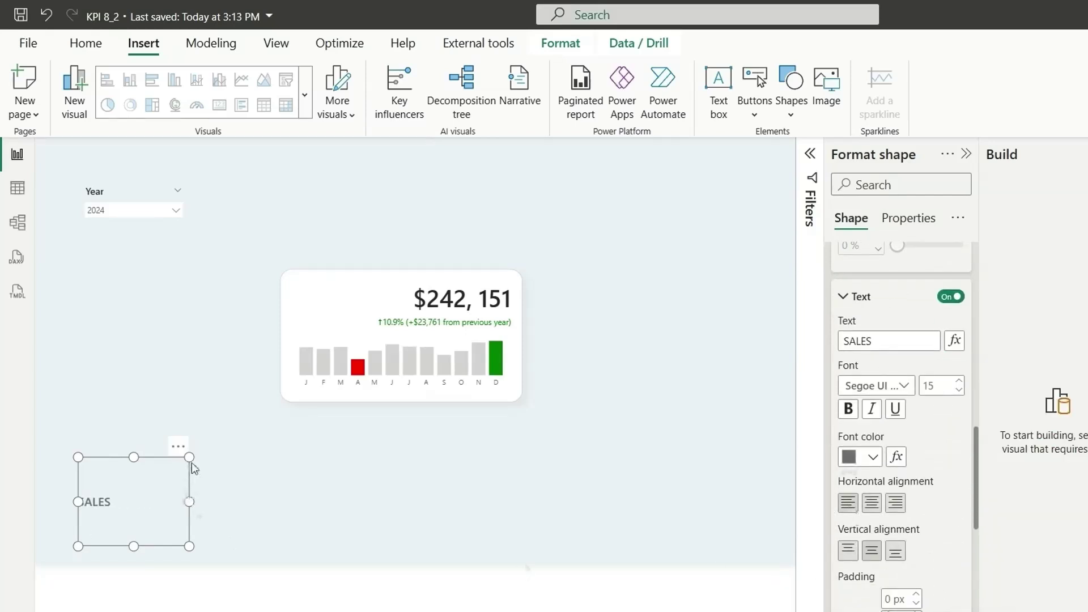
Shrink the SALES label, place it in the card's upper-left corner above the columns, and group it with the chart.
drag(191, 459, 340, 308)
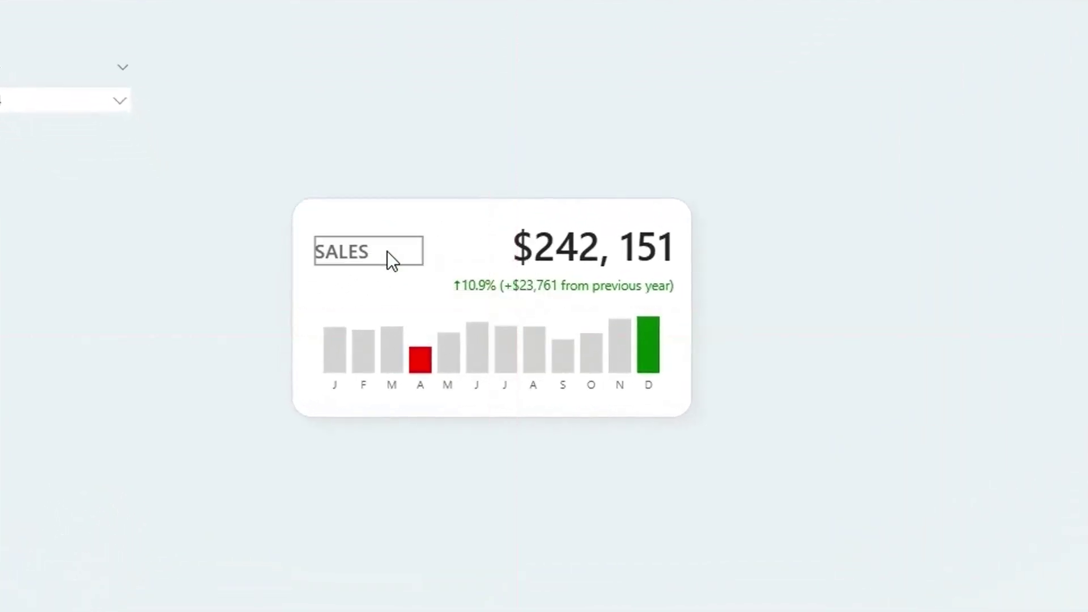
click(355, 249)
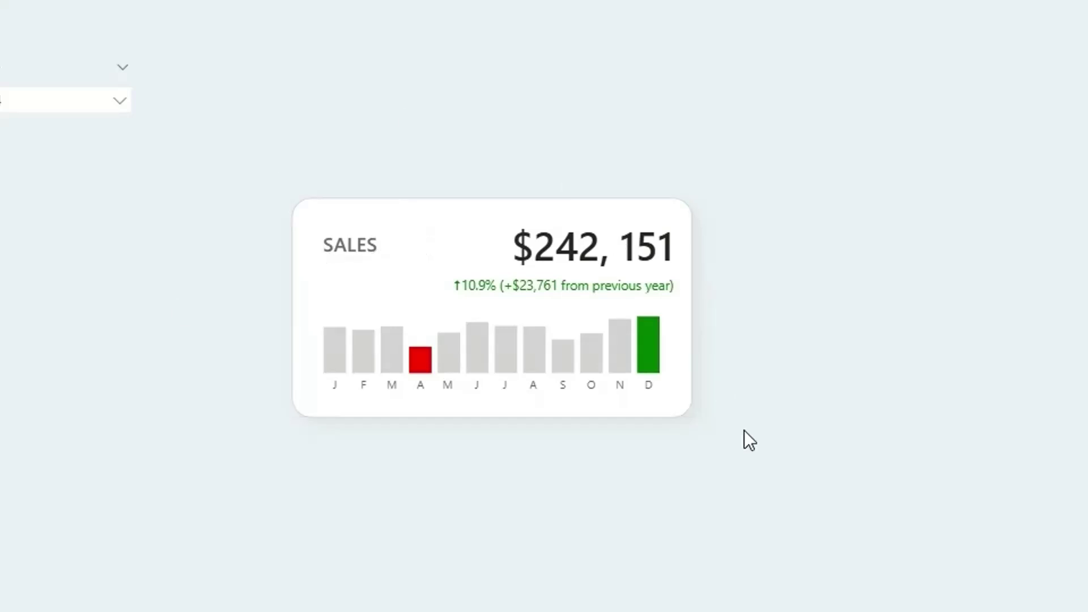
drag(756, 447, 251, 148)
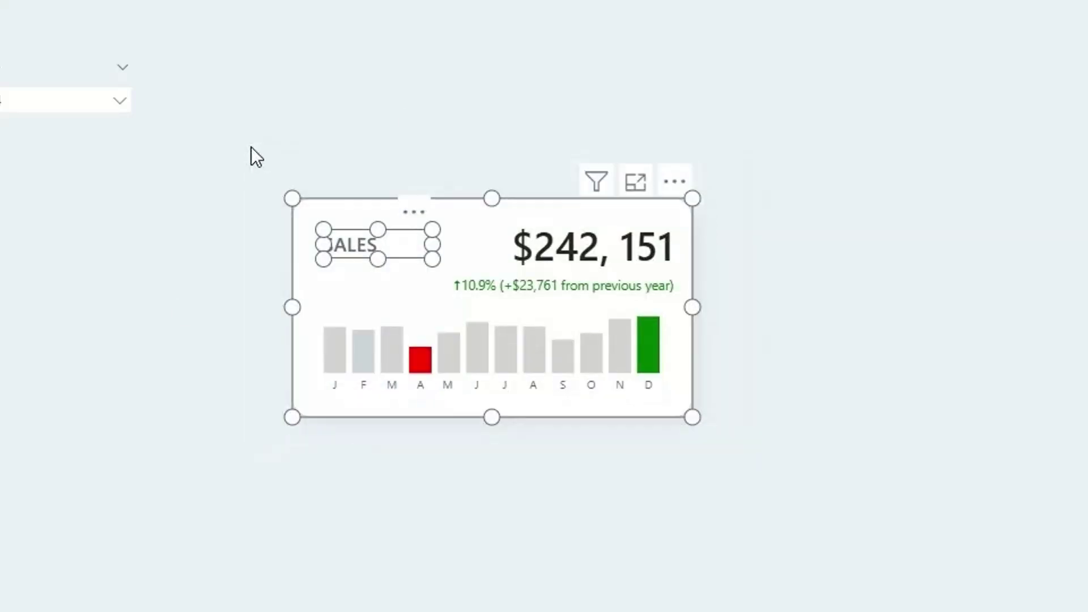
click(869, 329)
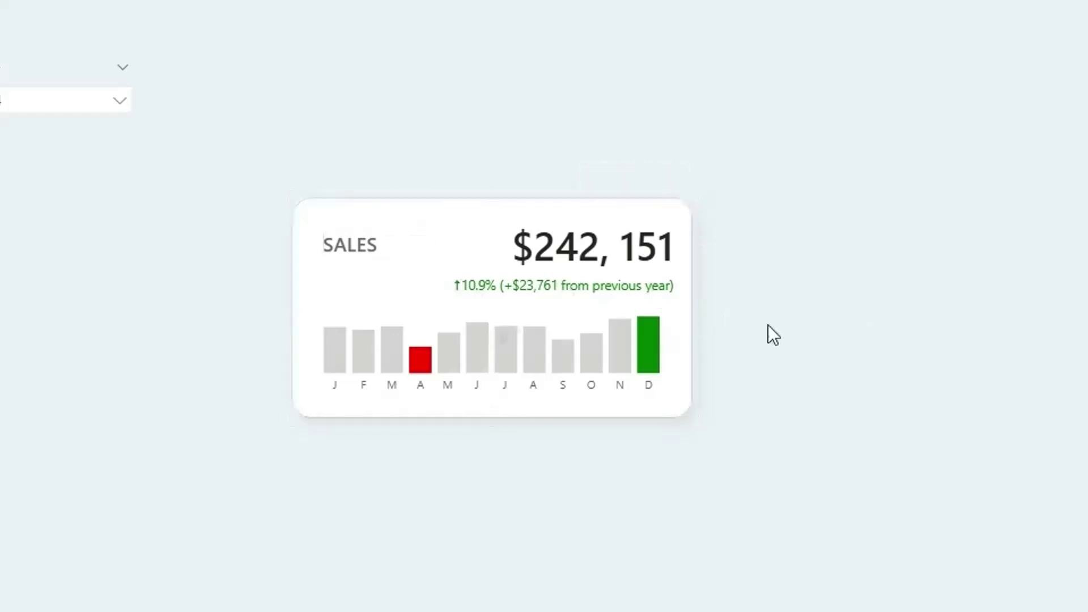
Delete the SALES text label from its group with the column chart.
click(346, 252)
click(510, 165)
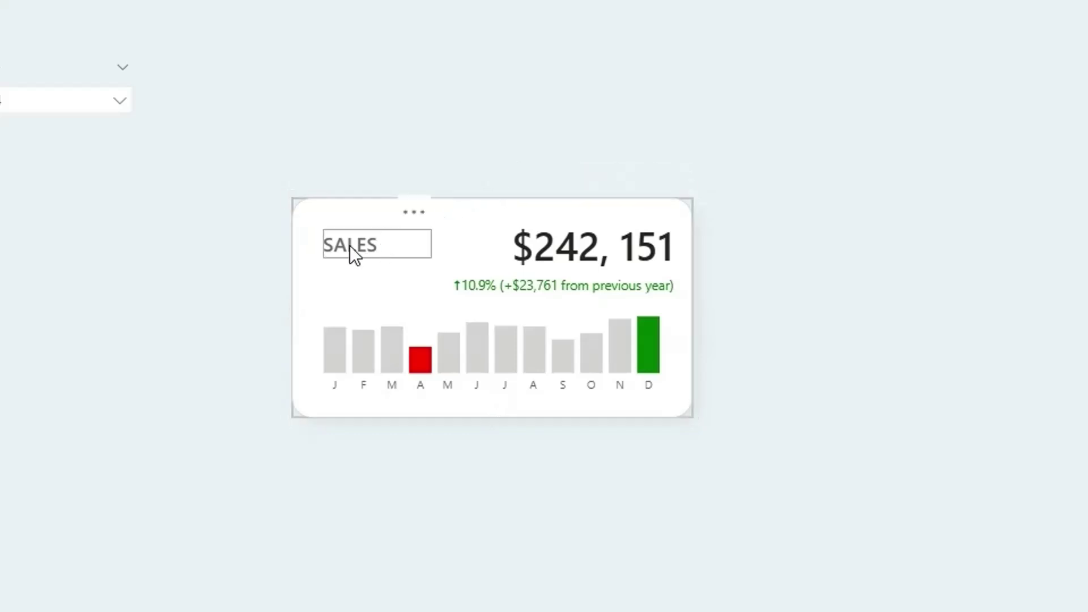
click(350, 246)
click(351, 247)
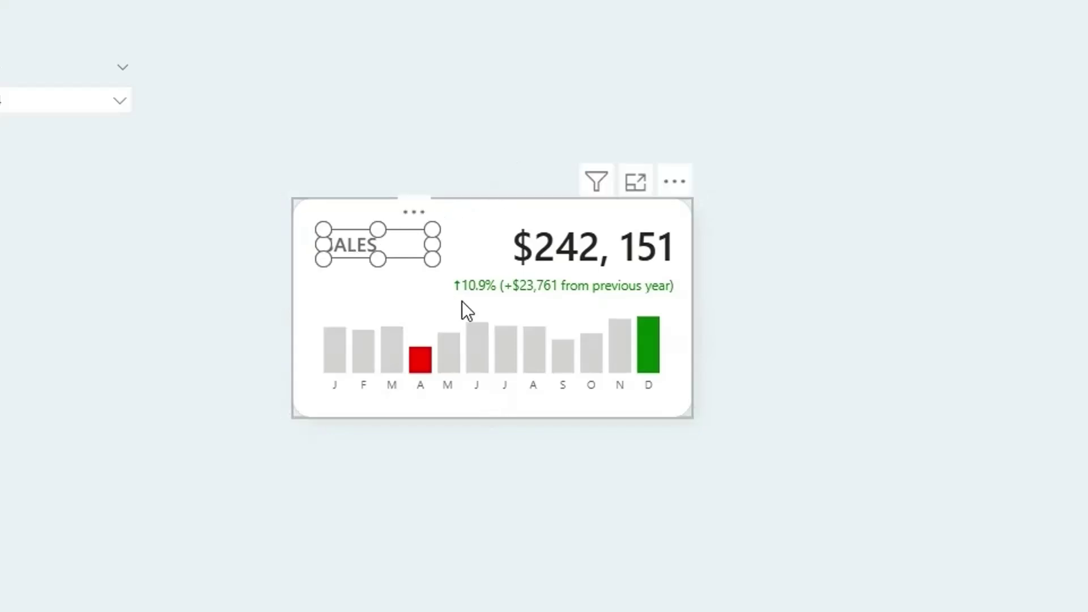
key(Delete)
Set the column chart's X-axis title text to SALES.
click(573, 318)
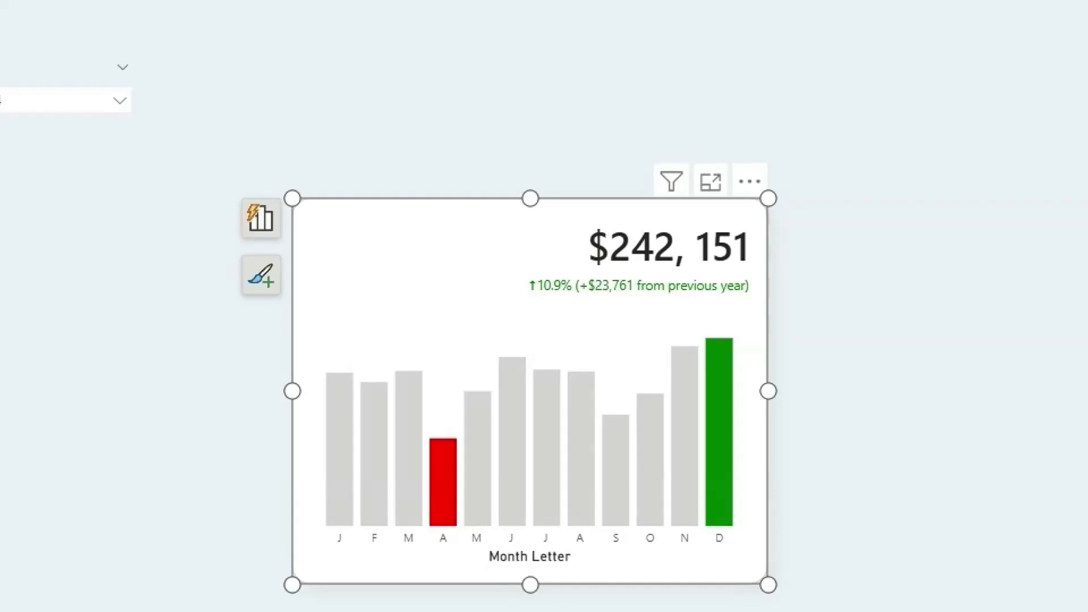
text(SALES)
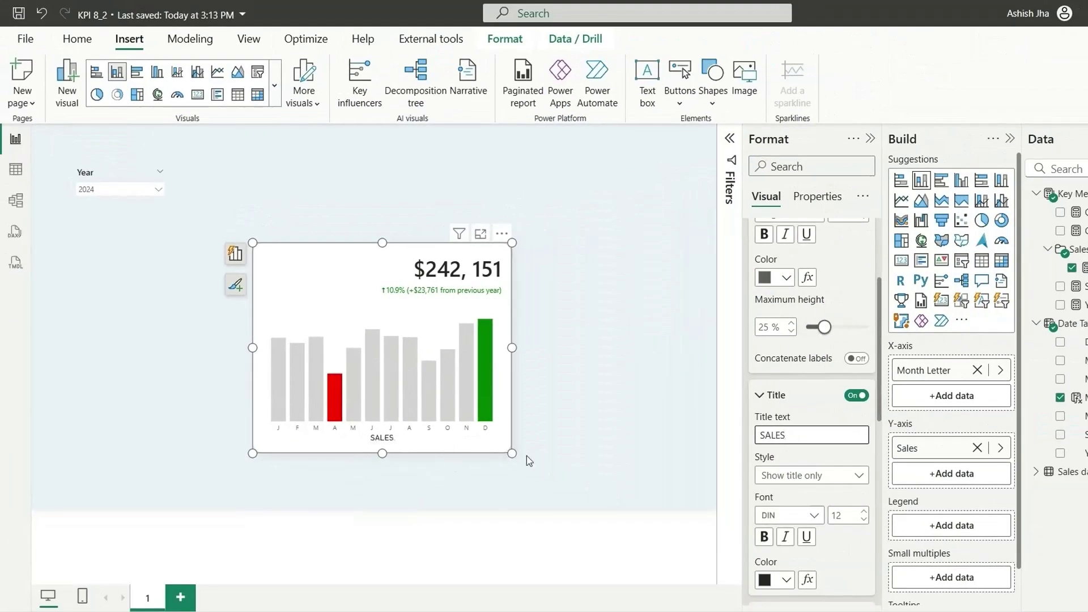
Resize the chart card from its lower-right corner, making it smaller and then enlarging it again.
drag(512, 453, 495, 410)
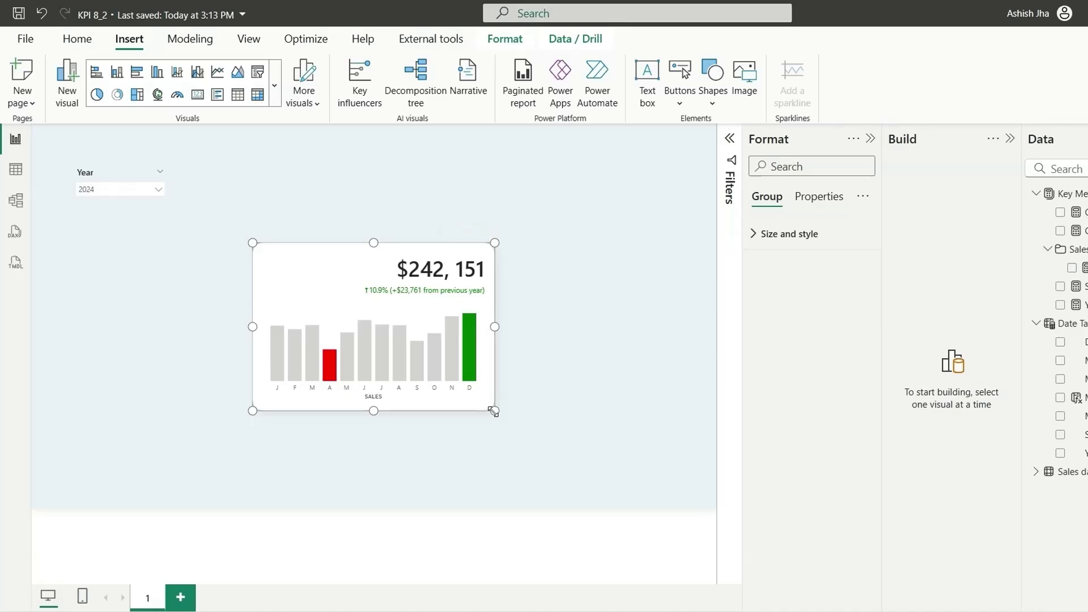
drag(494, 411, 436, 385)
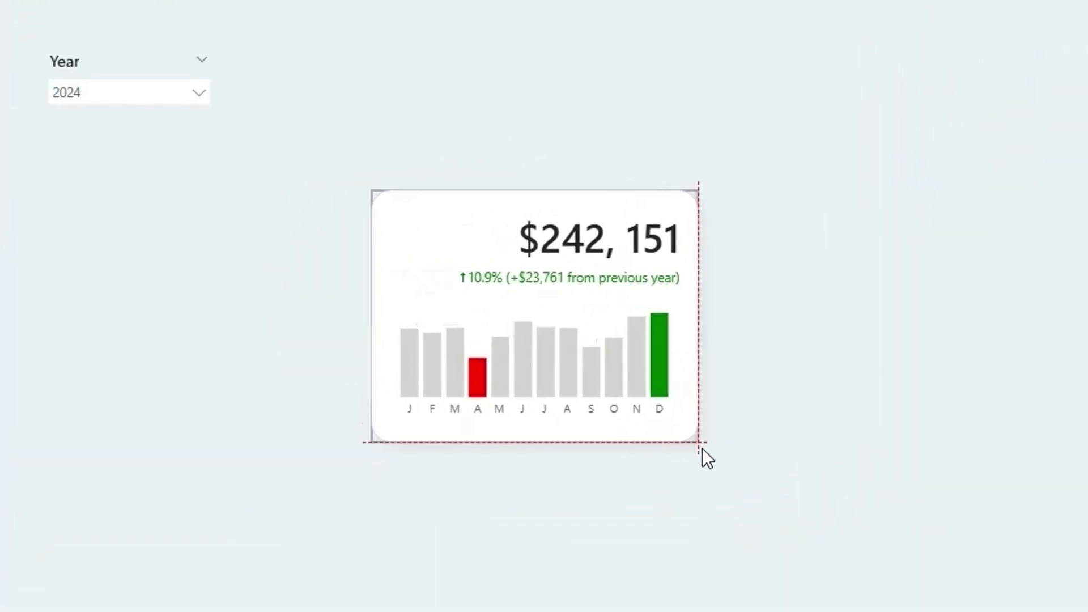
drag(702, 449, 763, 482)
Switch to the Topmate page in the browser and show its Digital Product offerings.
key(alt+Tab)
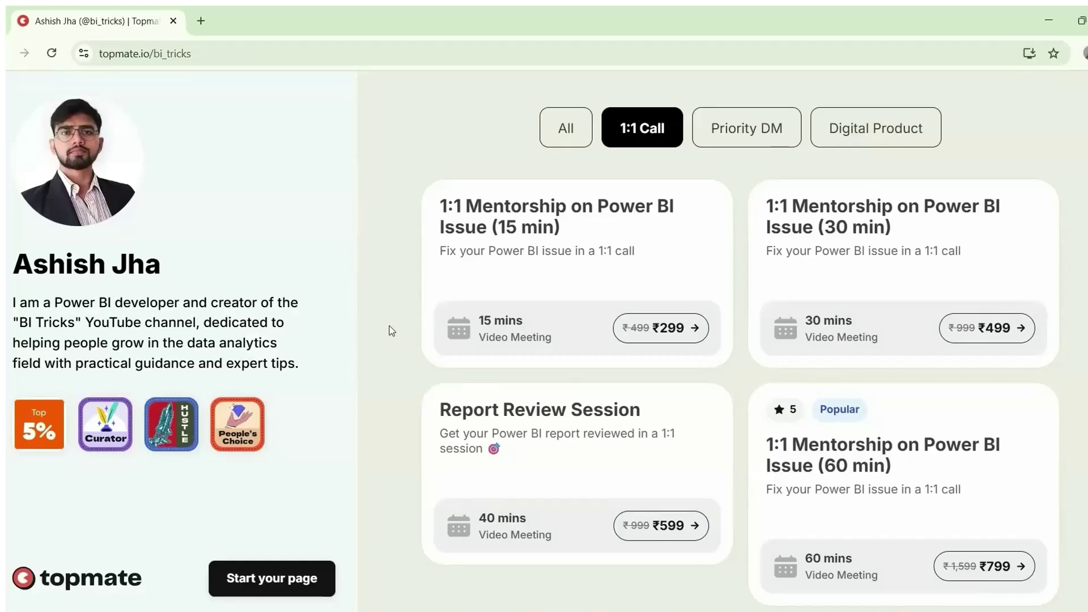
scroll(392, 328, down, 1)
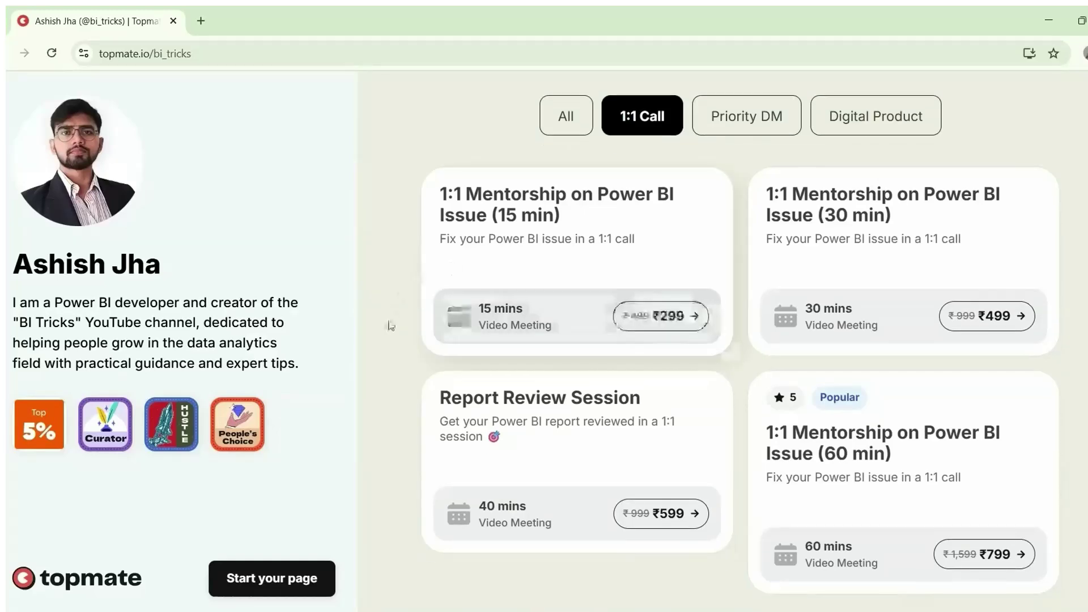
click(870, 123)
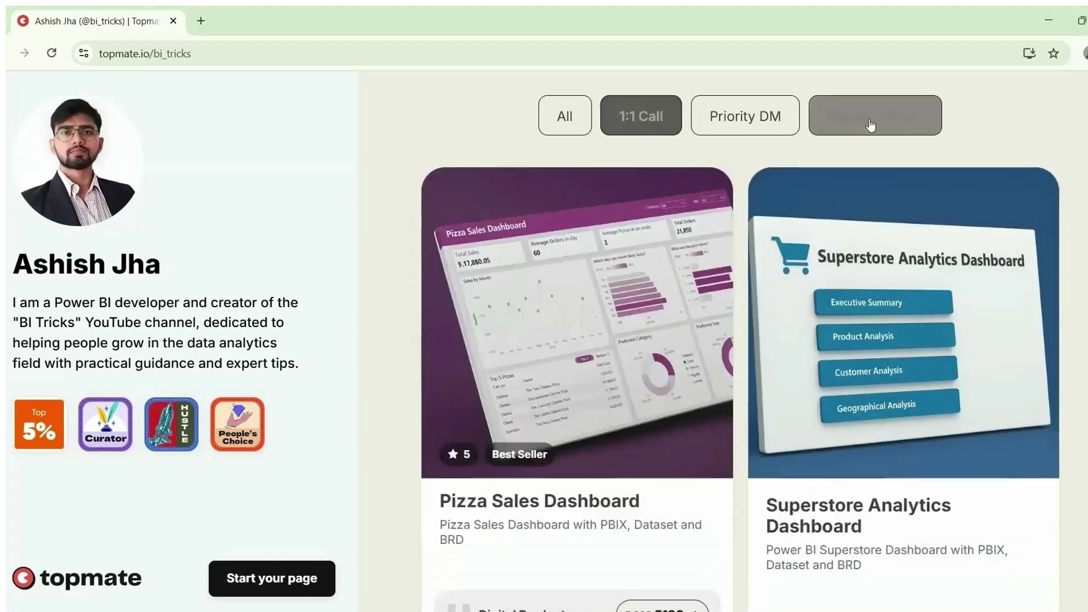